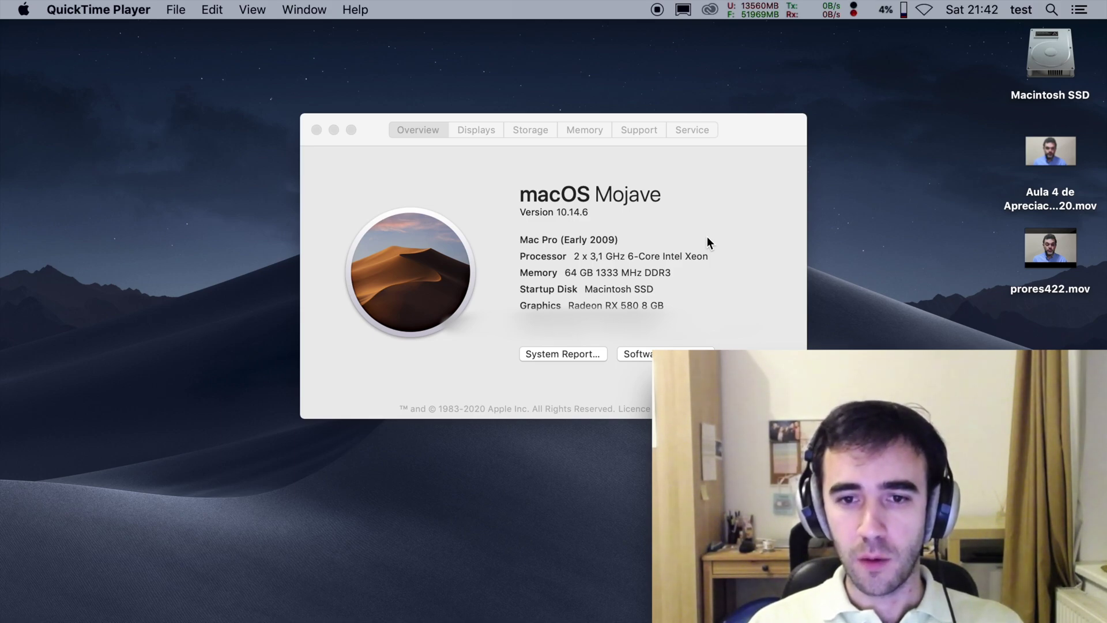
From About This Mac, open the full system report on its Graphics/Displays page.
click(673, 222)
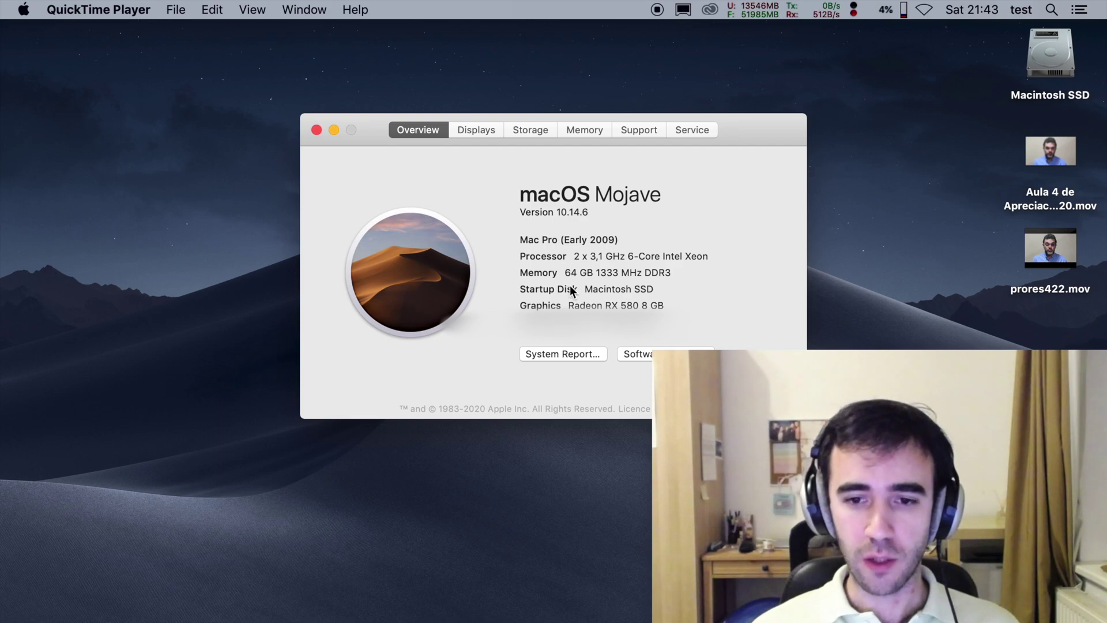
click(583, 358)
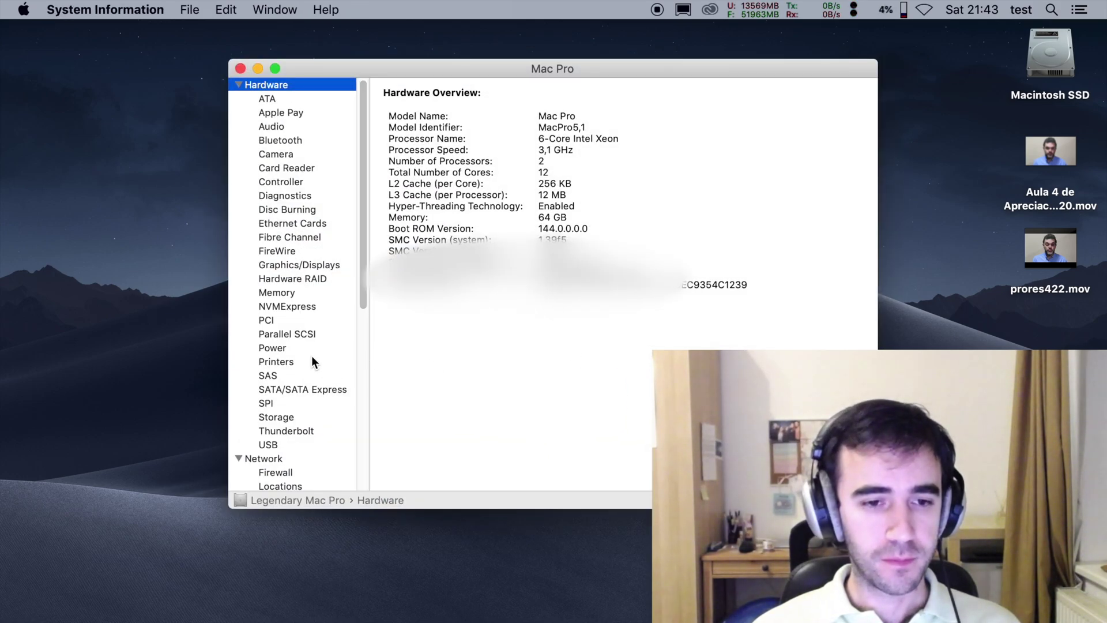
click(289, 263)
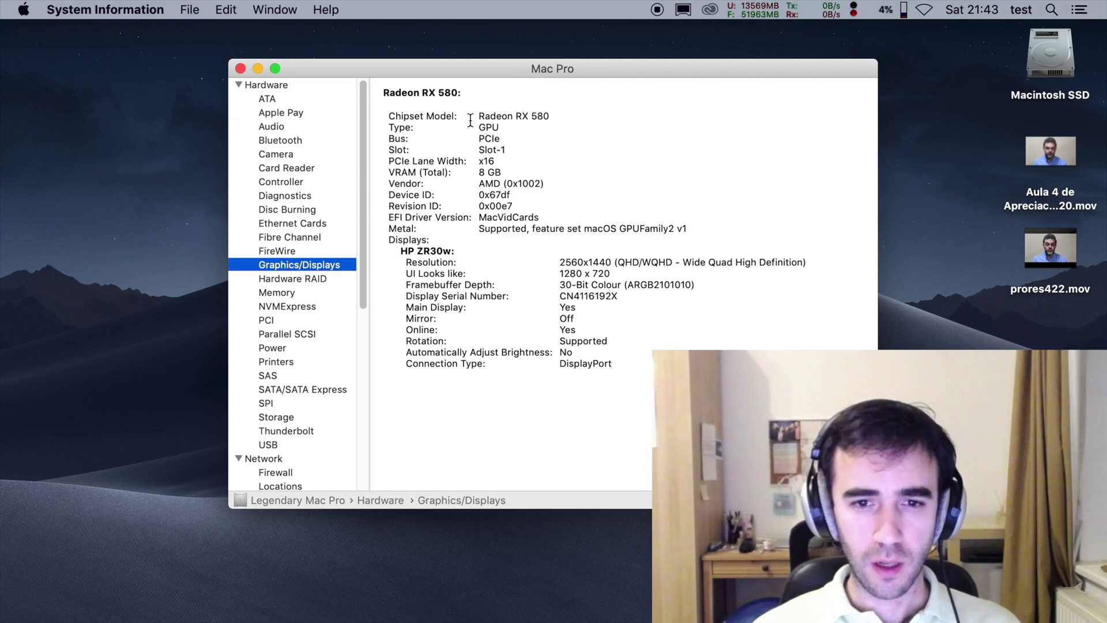
Highlight the 8 GB VRAM value, then the MacVidCards EFI driver version.
double_click(478, 173)
click(482, 178)
drag(479, 218, 534, 217)
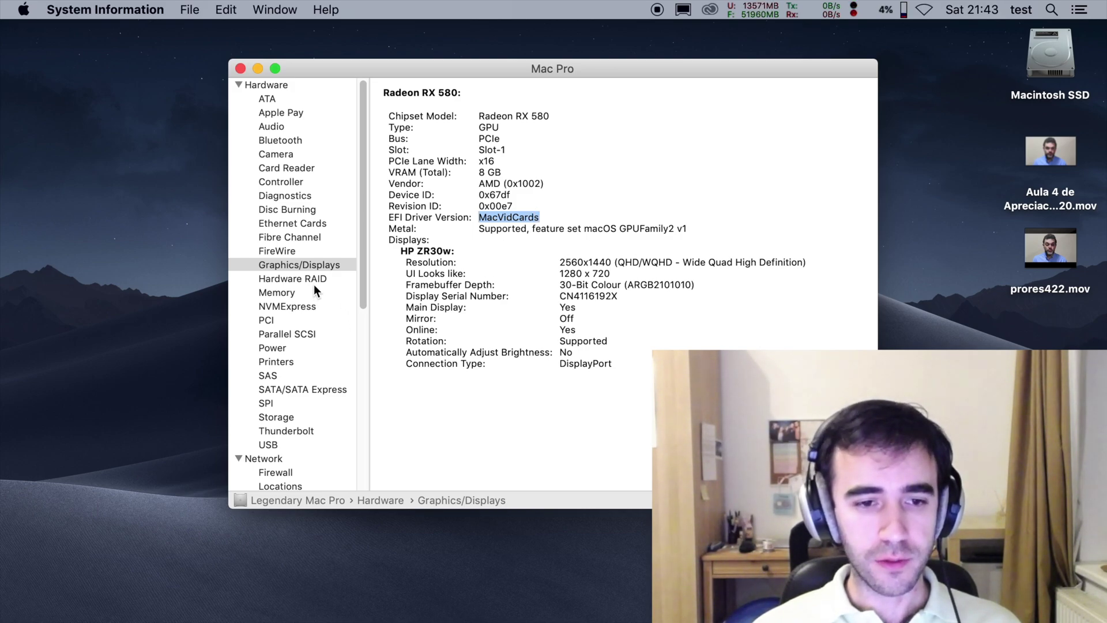
List the PCI cards and highlight the Radeon RX 580 entry's name details.
click(278, 320)
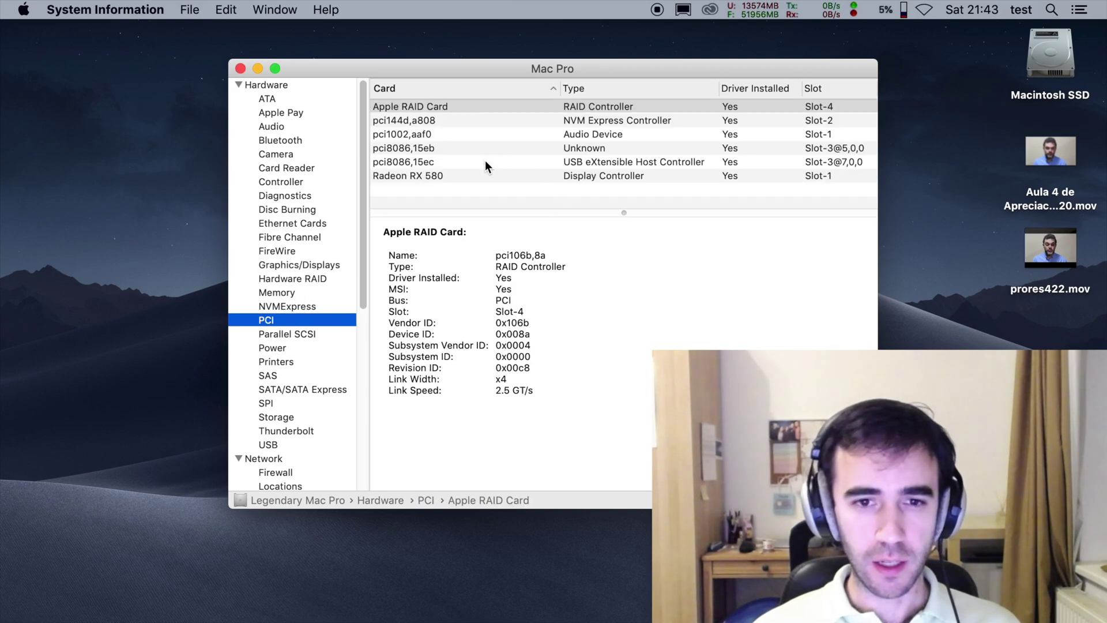
click(484, 176)
drag(638, 256, 495, 256)
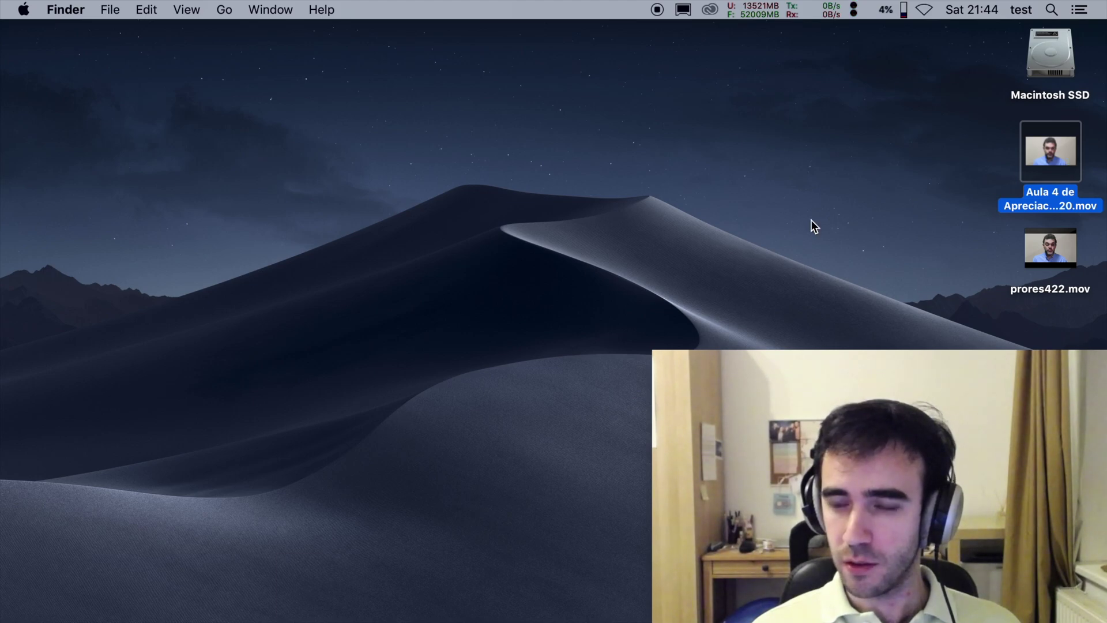
double_click(1026, 160)
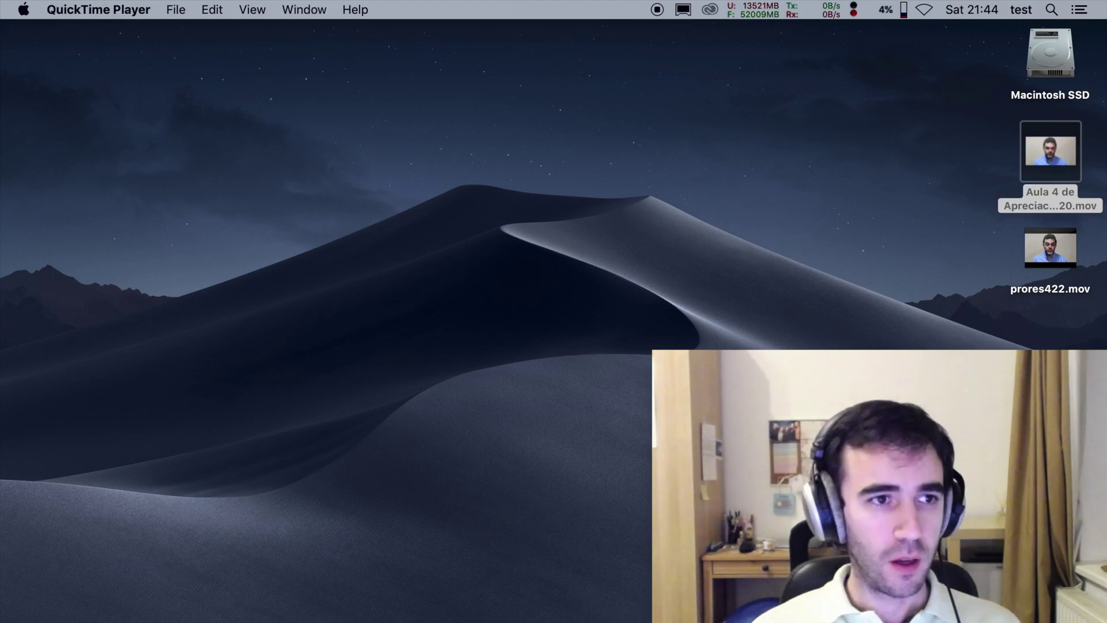
drag(698, 379, 168, 300)
click(285, 443)
drag(161, 441, 124, 445)
click(316, 9)
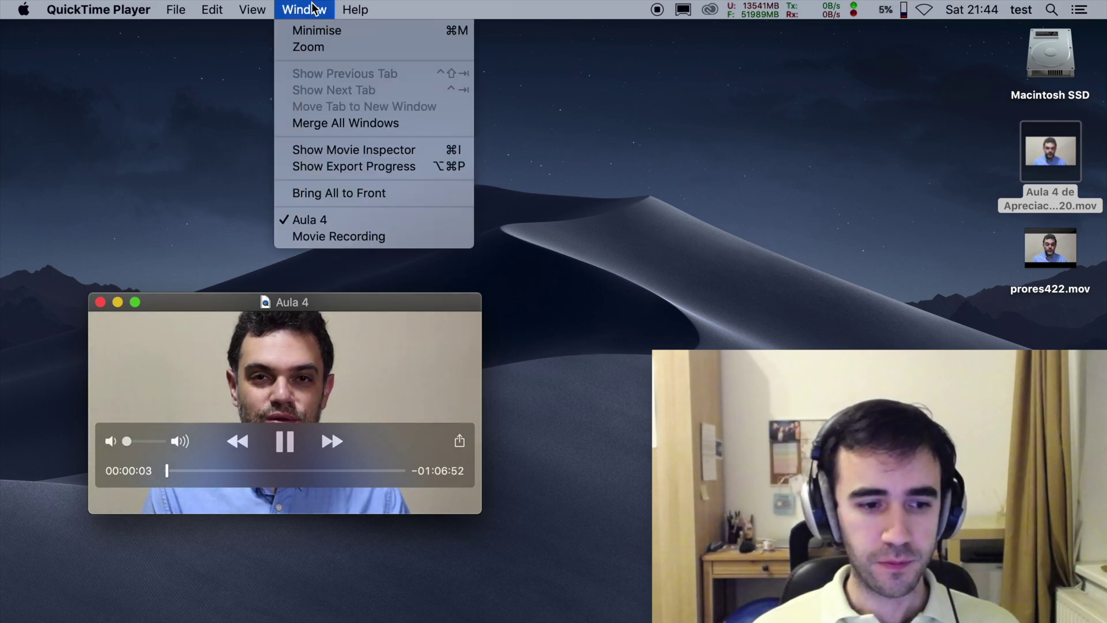
click(308, 150)
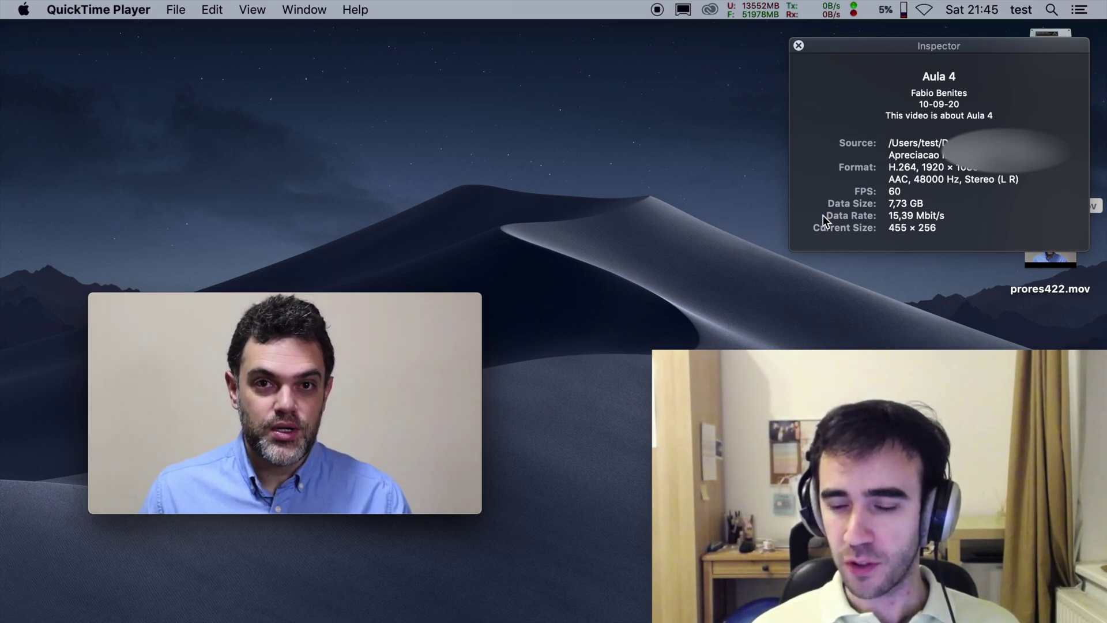
click(119, 13)
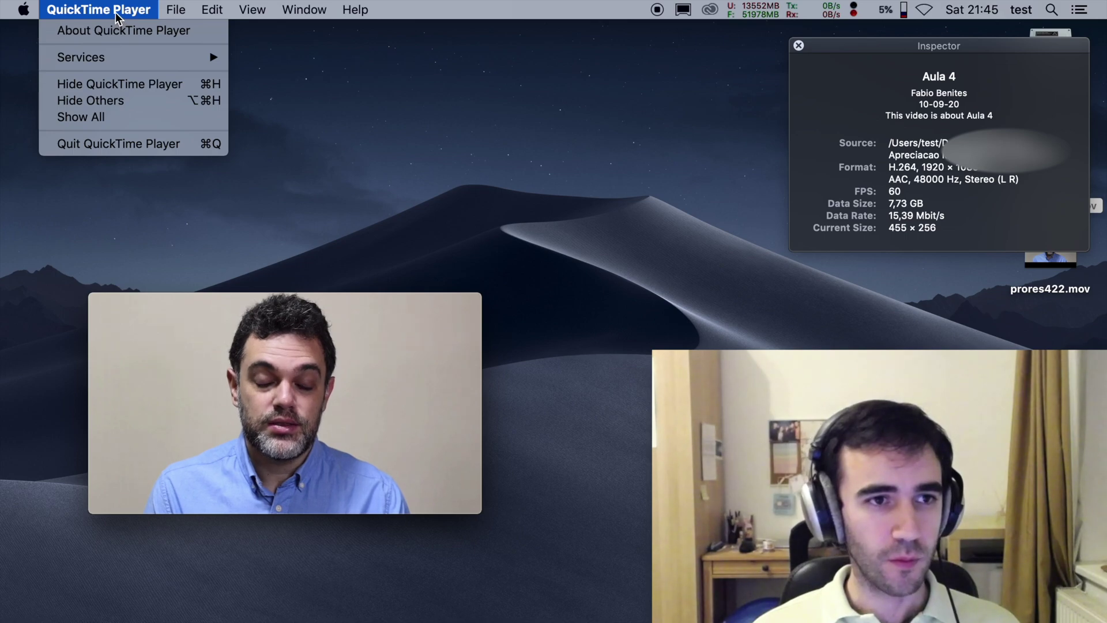
click(117, 12)
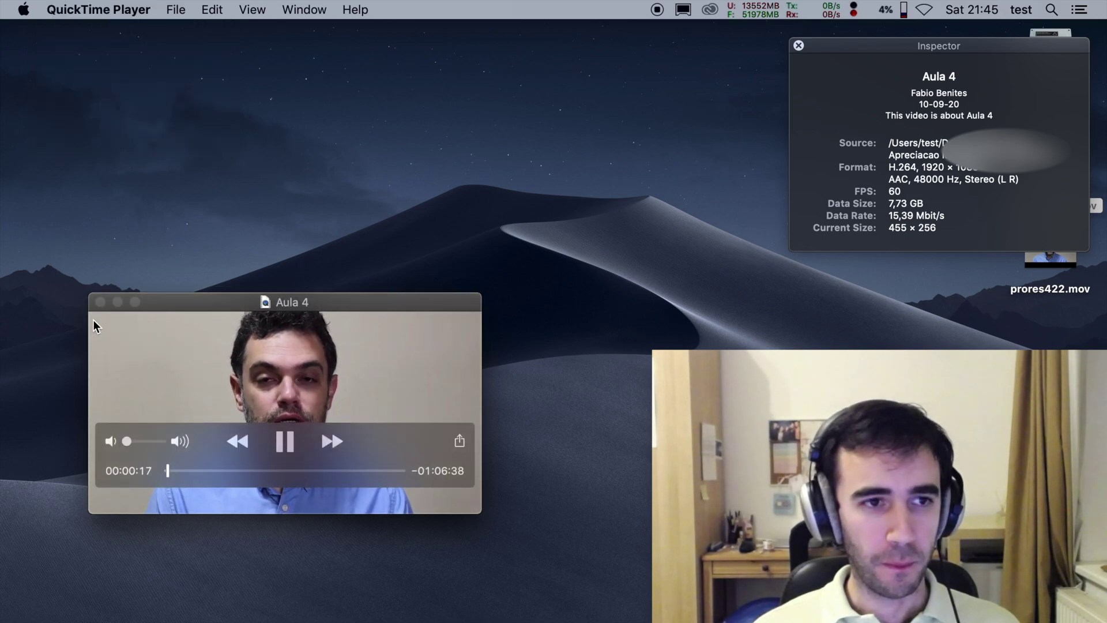
click(101, 302)
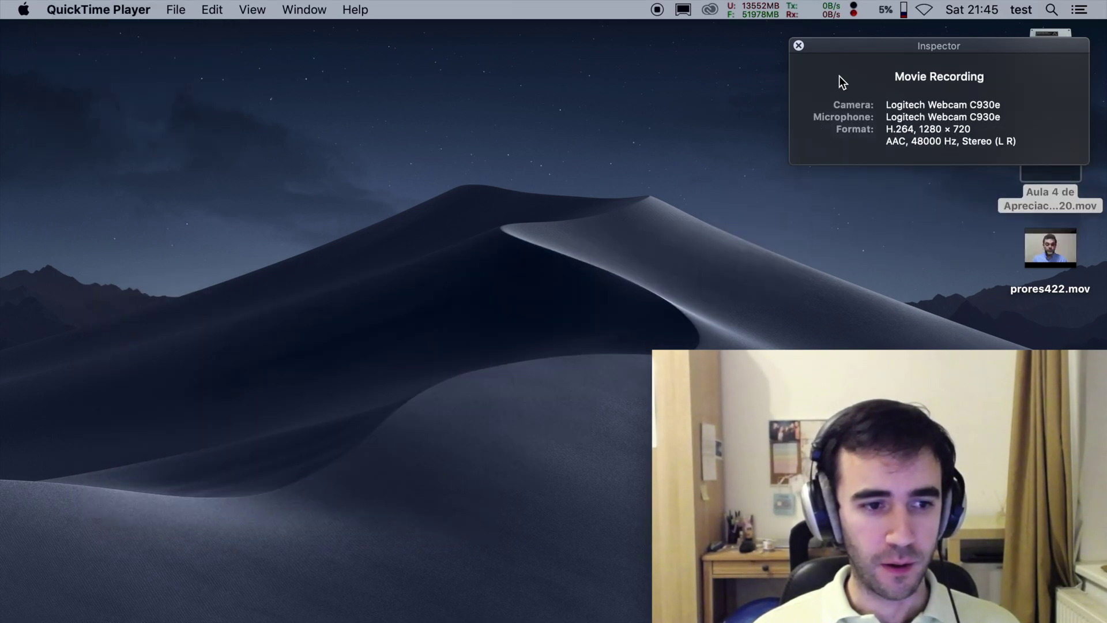
click(799, 46)
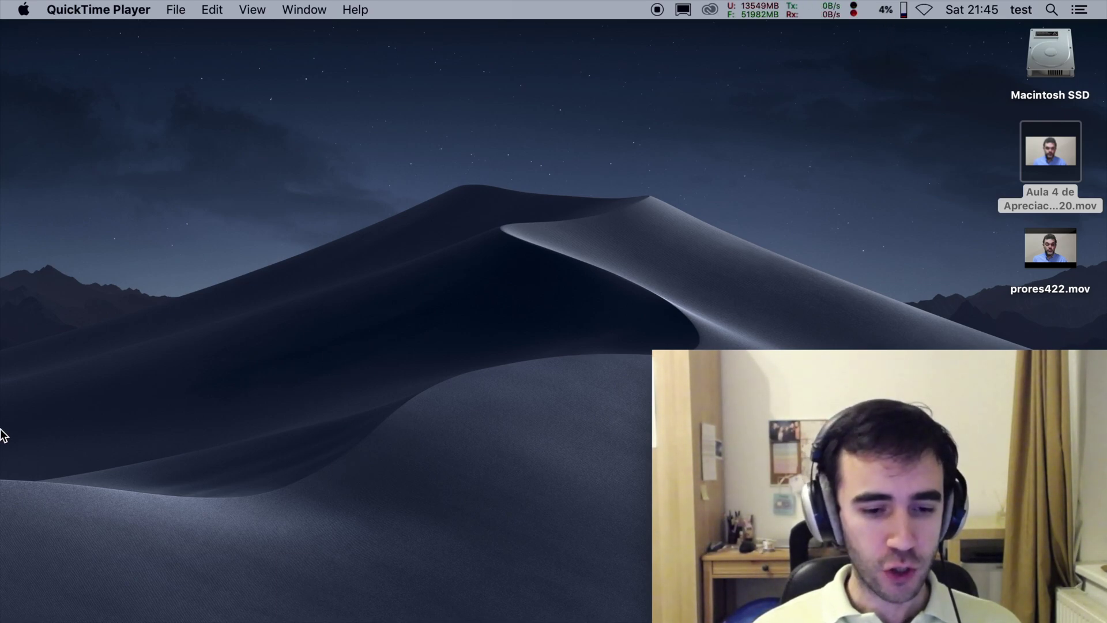
mouse_move(87, 621)
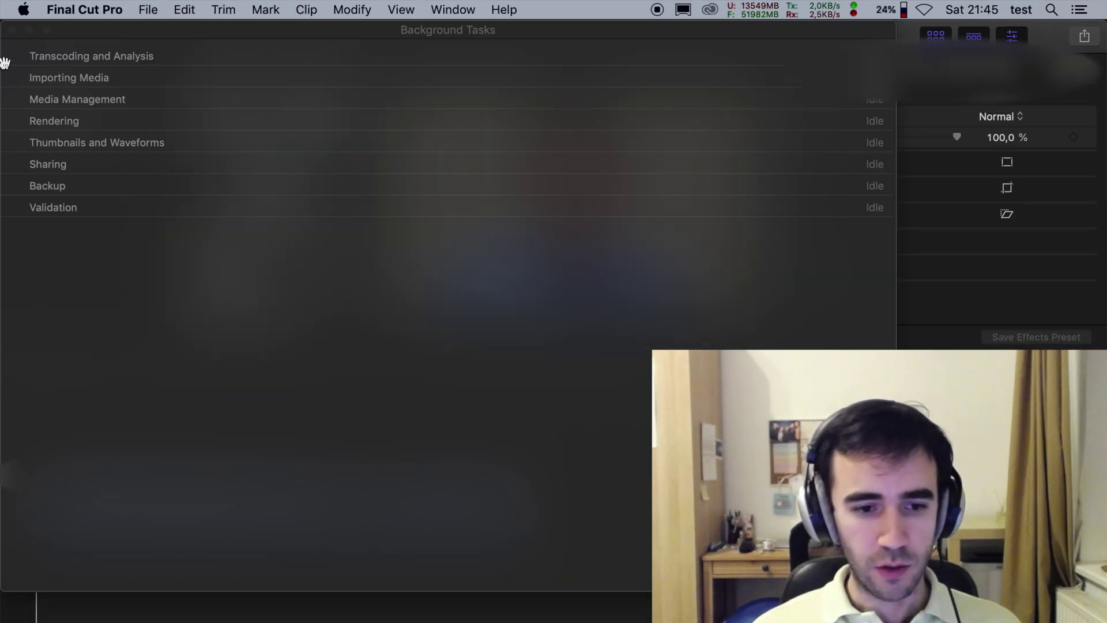
click(13, 30)
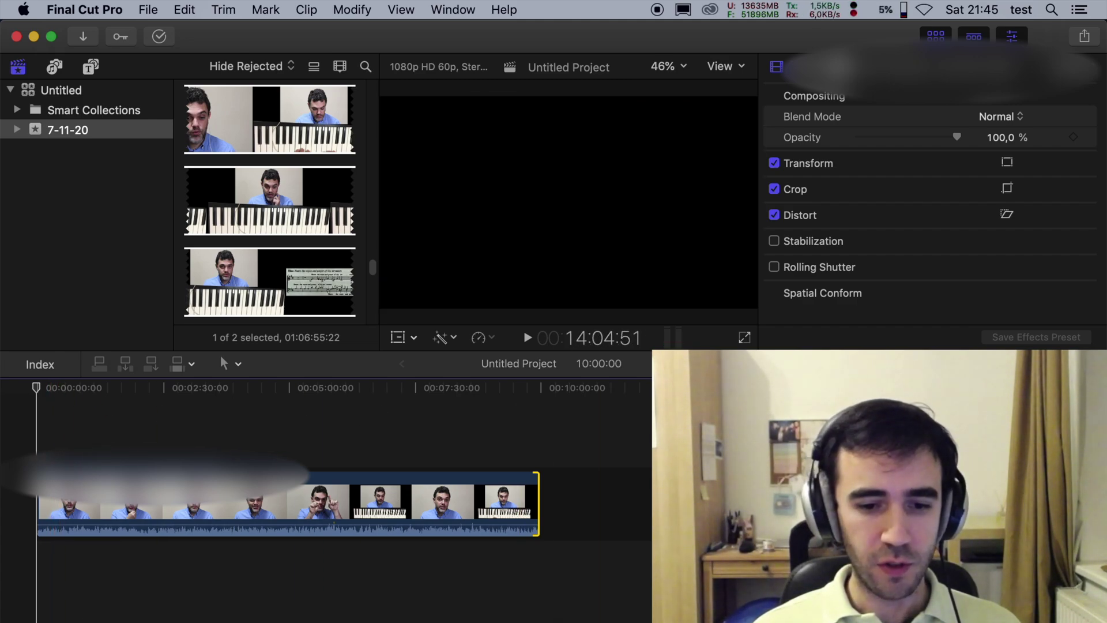
click(68, 10)
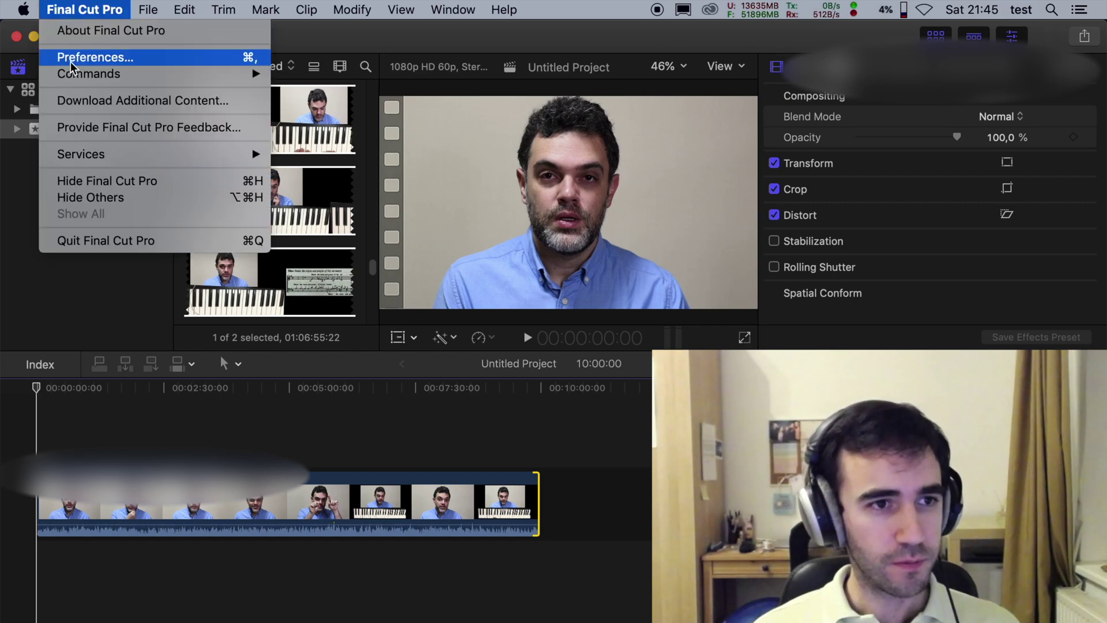
click(75, 180)
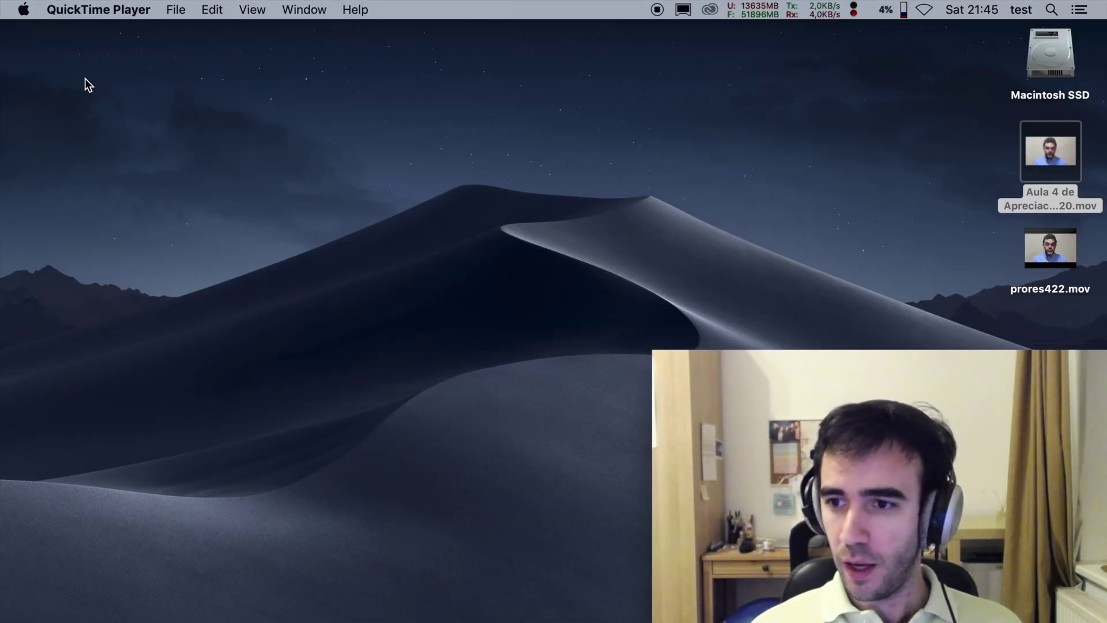
key(super+space)
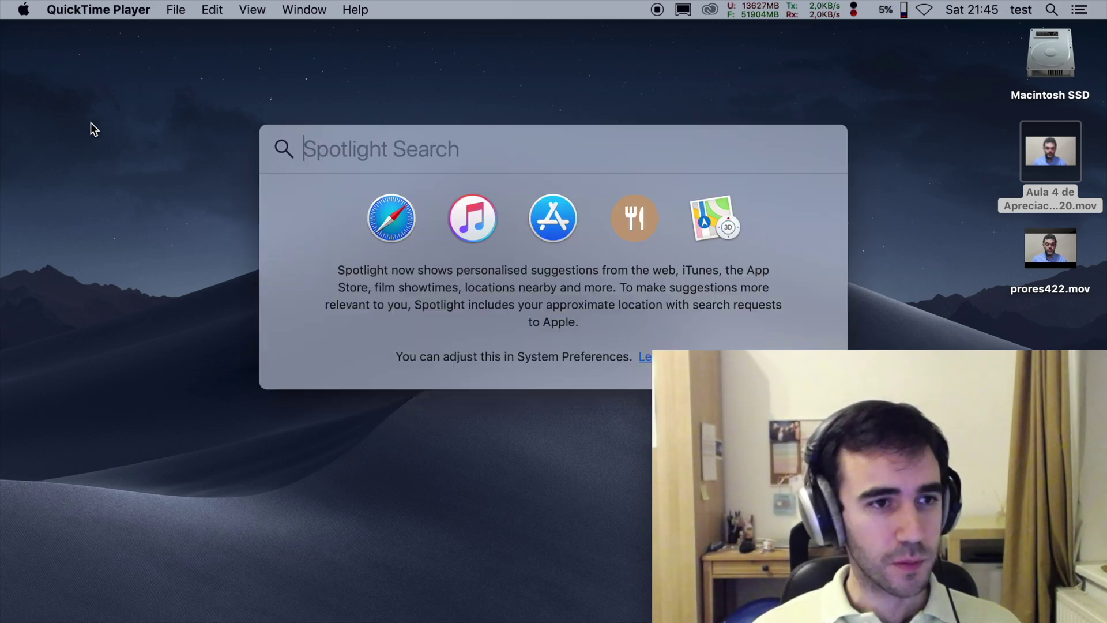
text(videoProc)
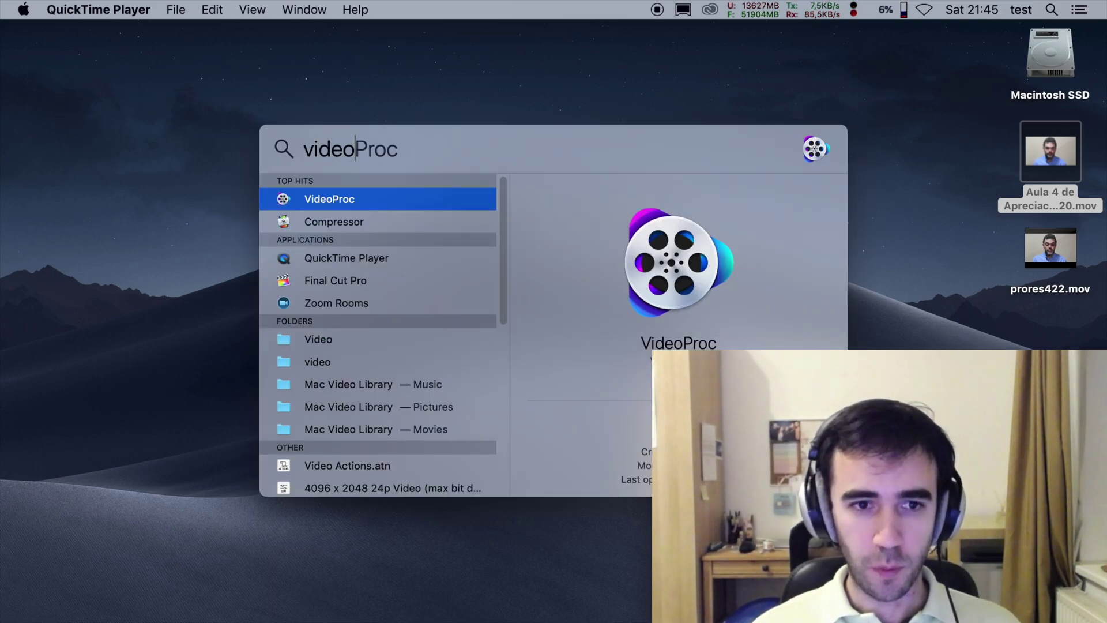
key(Return)
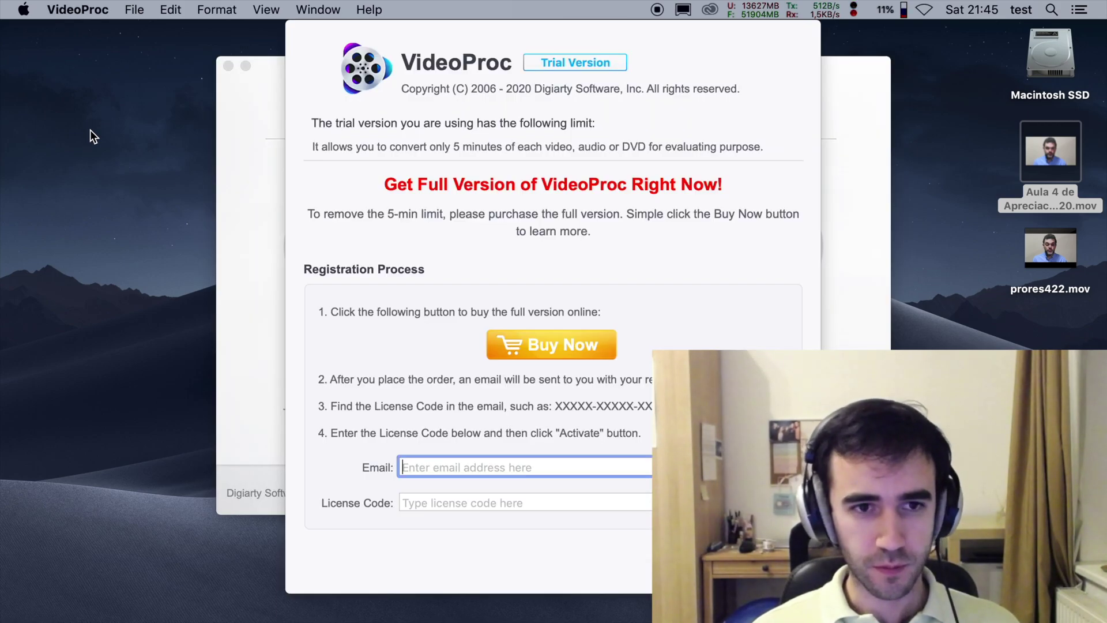
key(Escape)
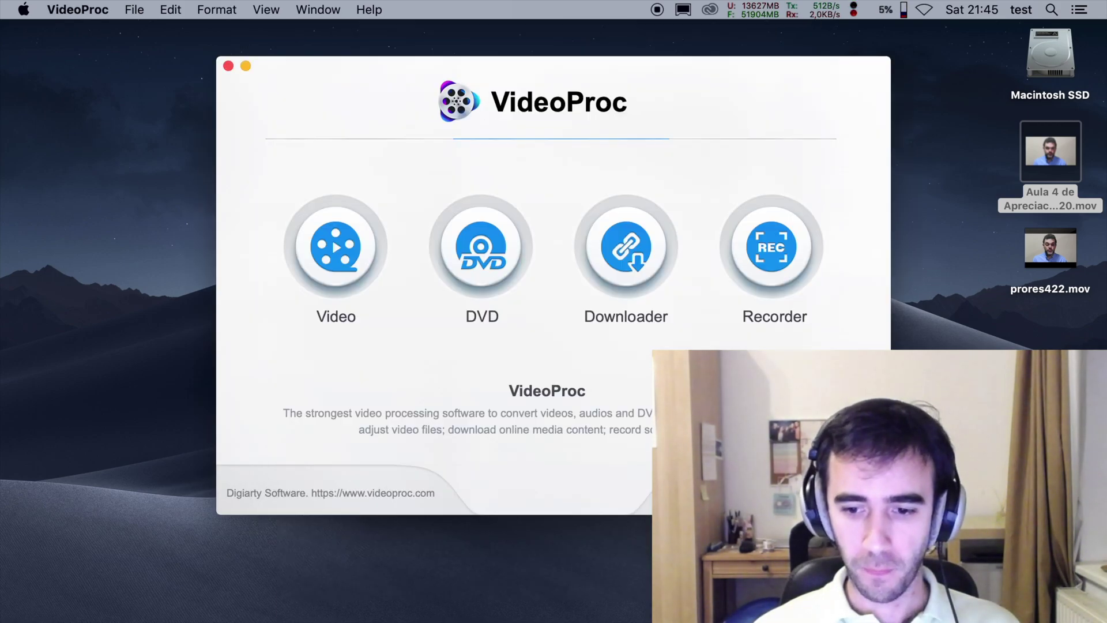
key(super+comma)
click(651, 148)
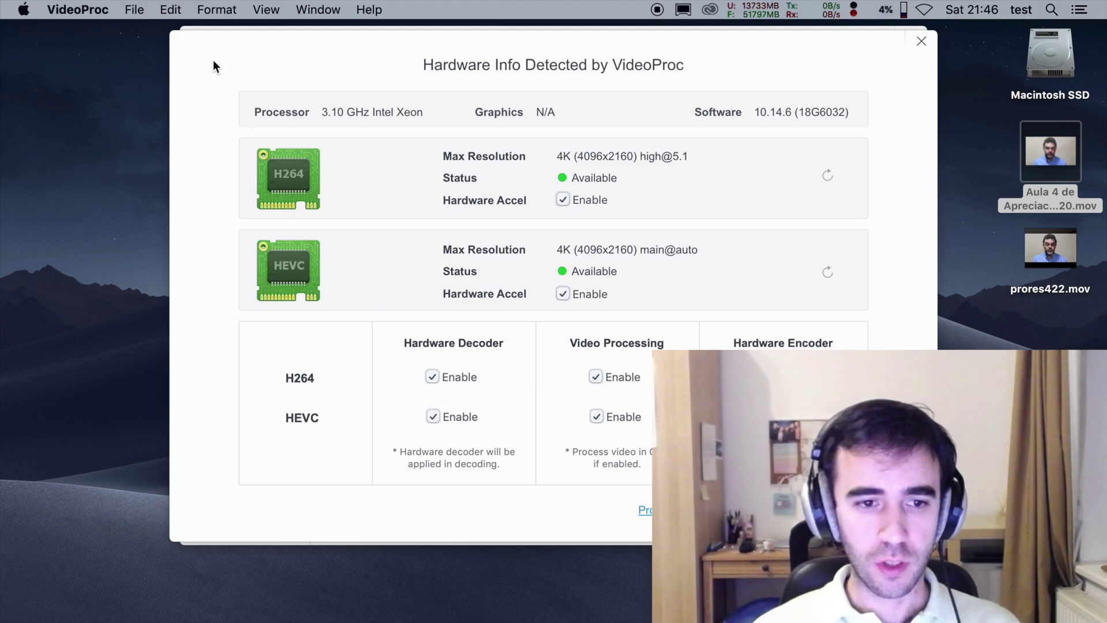
click(81, 9)
click(219, 315)
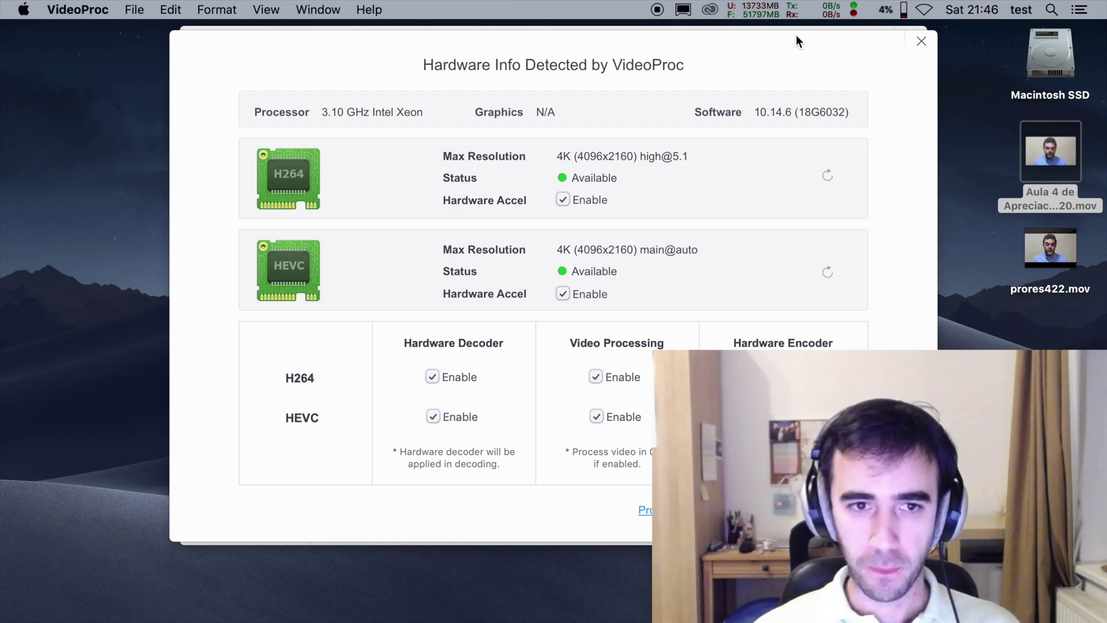
click(921, 41)
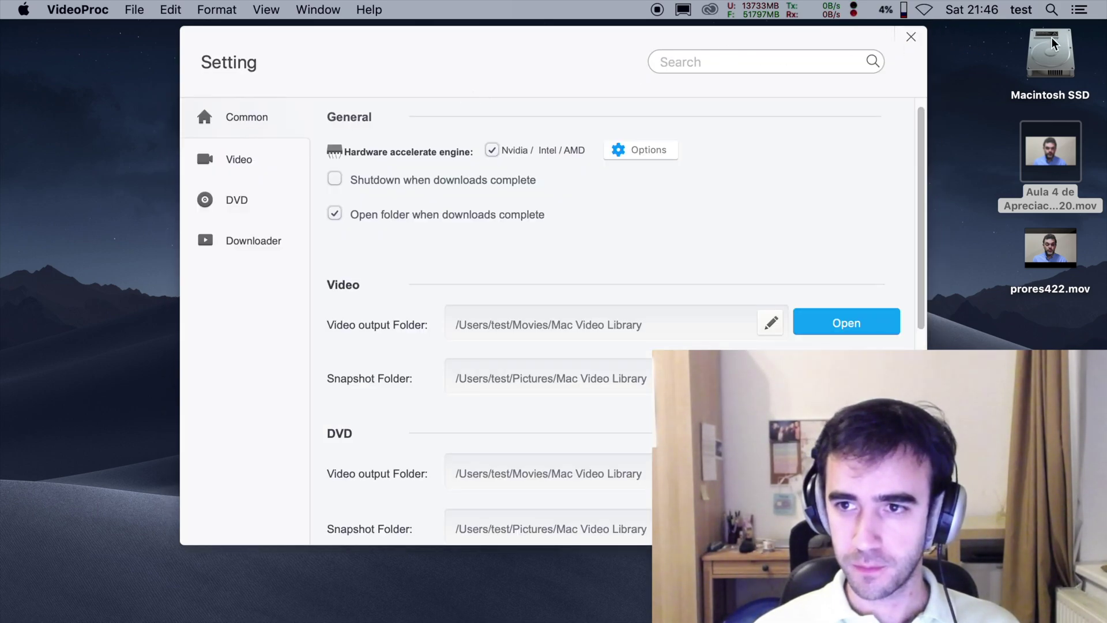
click(909, 38)
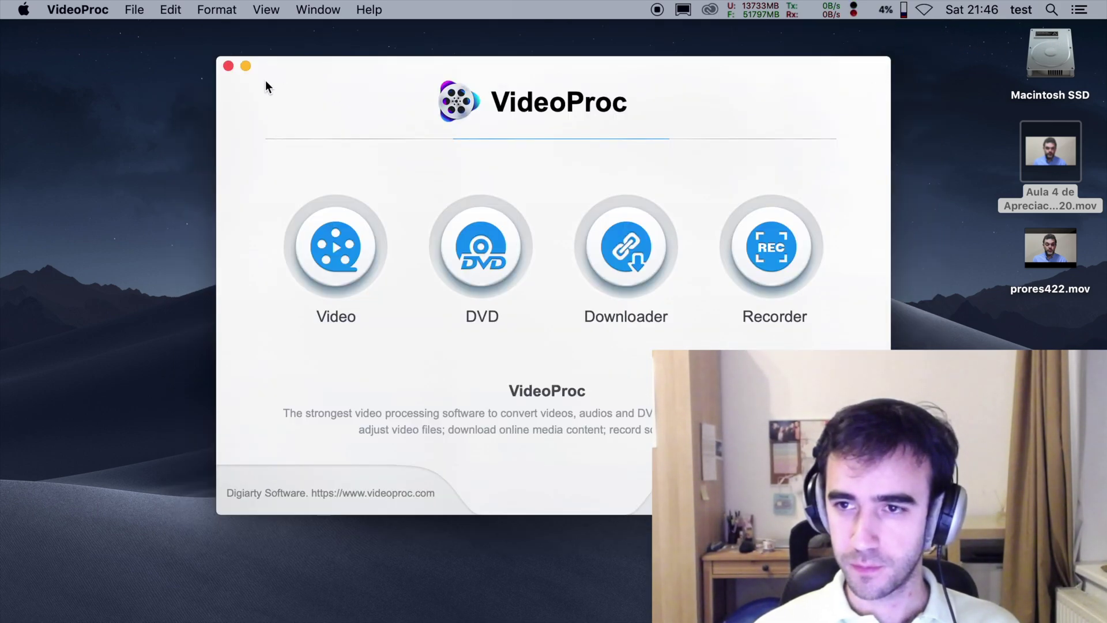
click(229, 67)
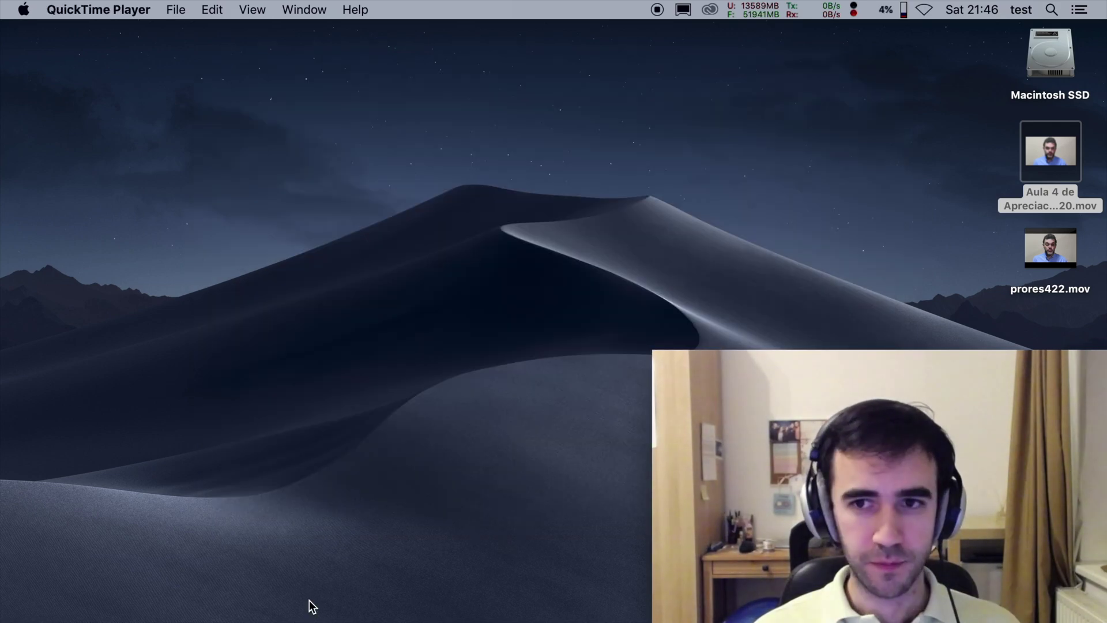
key(super+space)
text(activ)
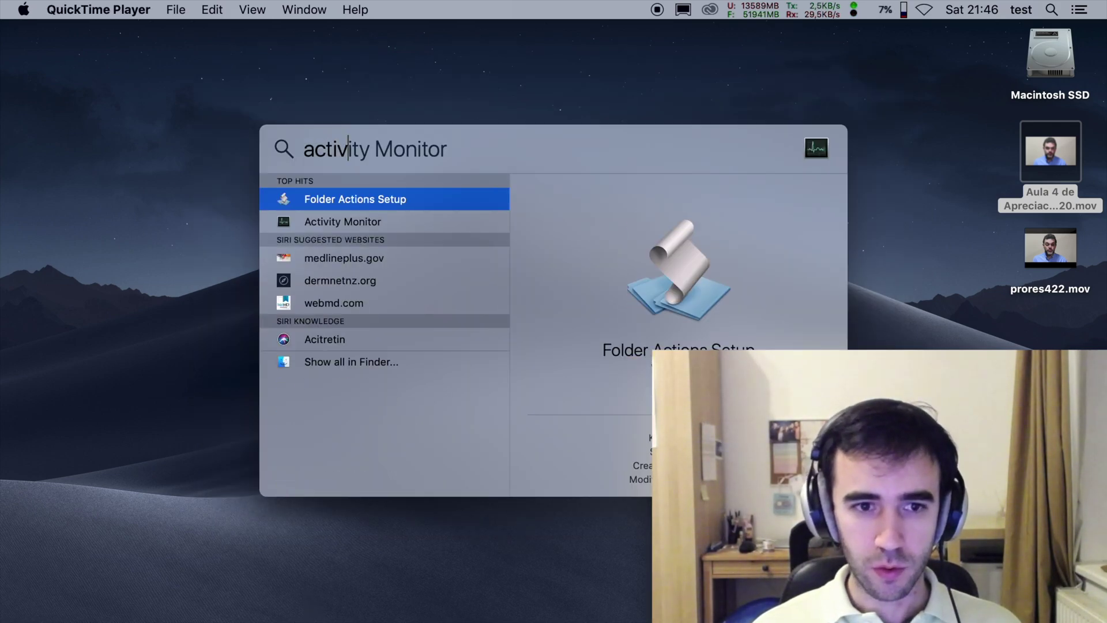
key(Return)
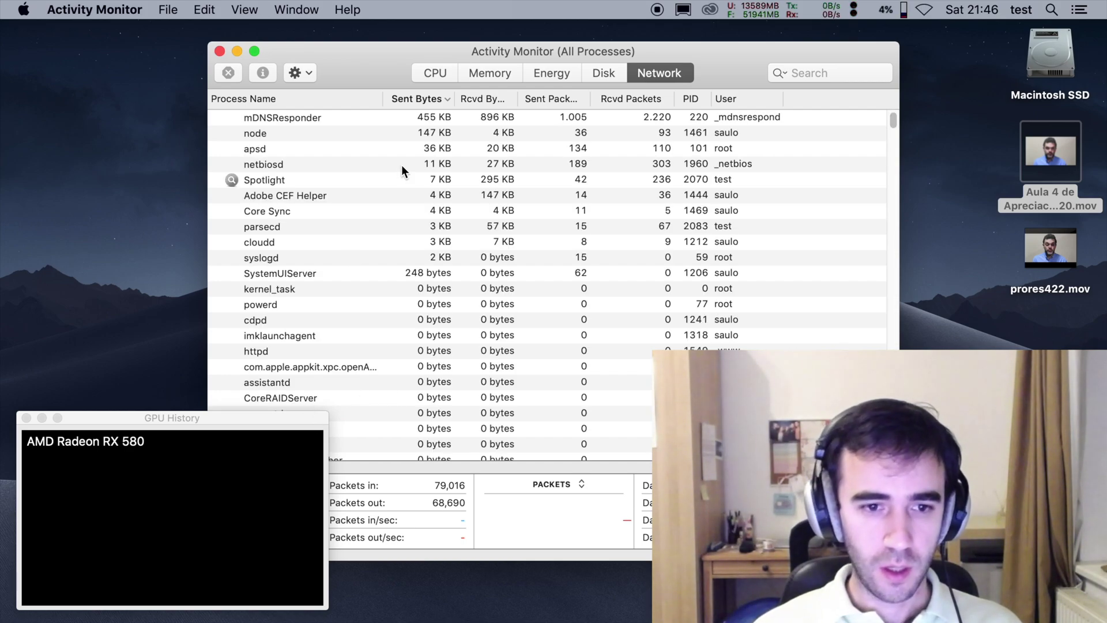
click(431, 81)
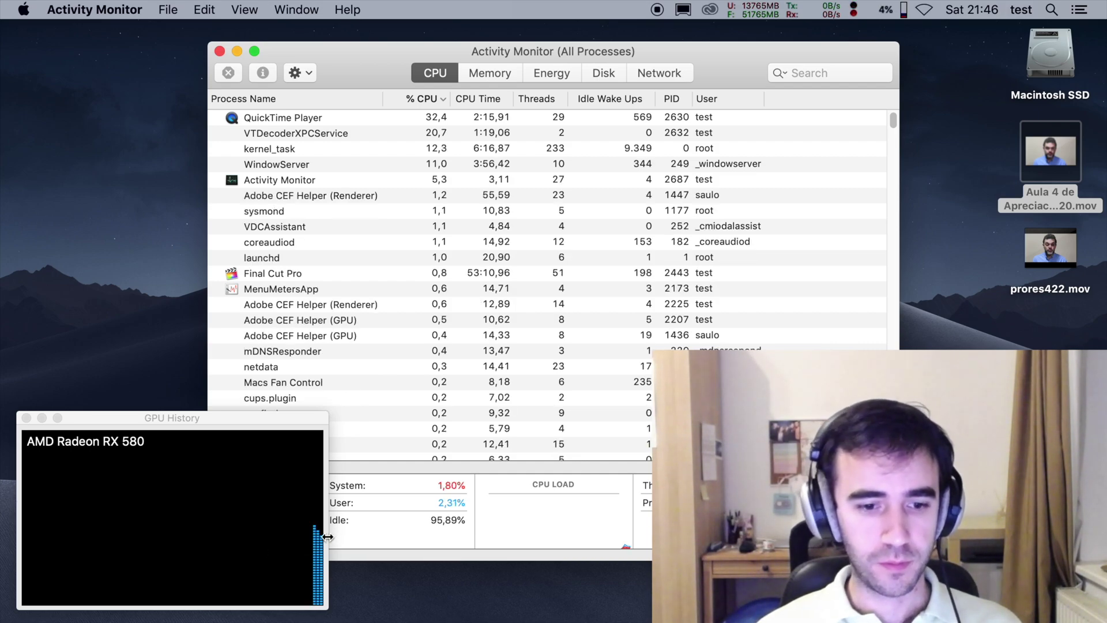
click(94, 10)
click(102, 83)
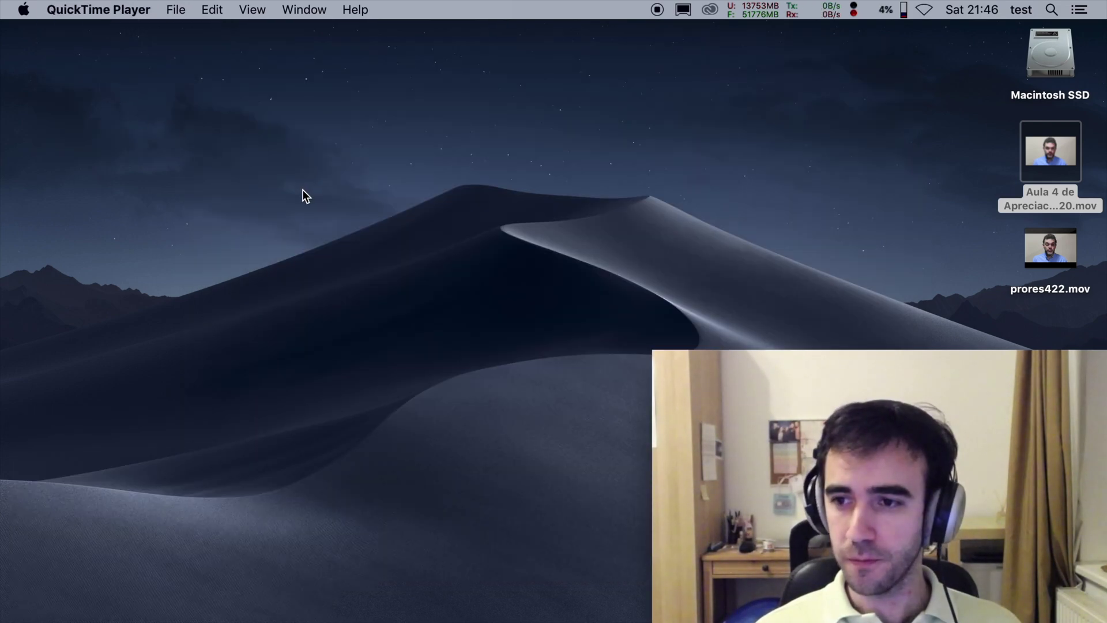
Bring the Finder forward and launch Compressor through a Spotlight search for 'compre'.
mouse_move(472, 619)
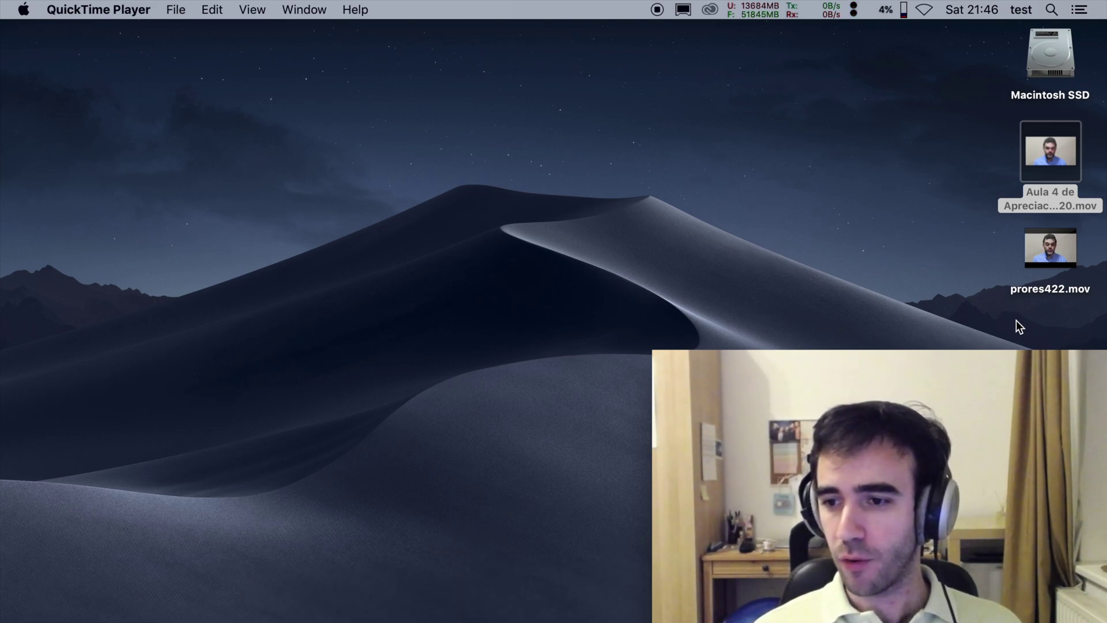
key(super+Tab)
mouse_move(1059, 263)
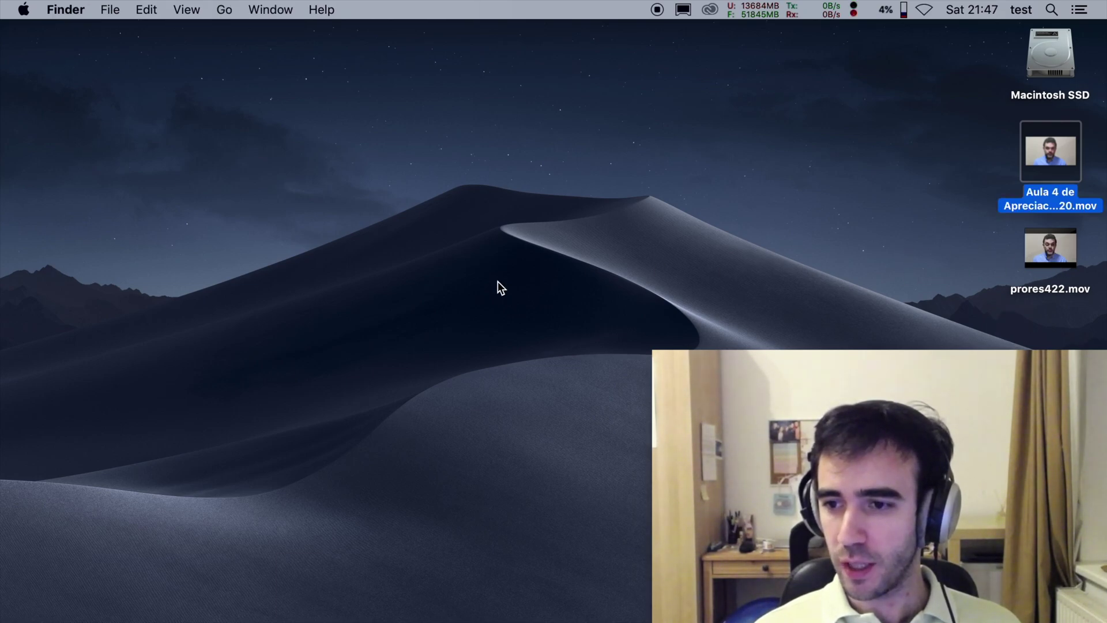
key(super+space)
text(compre)
key(Return)
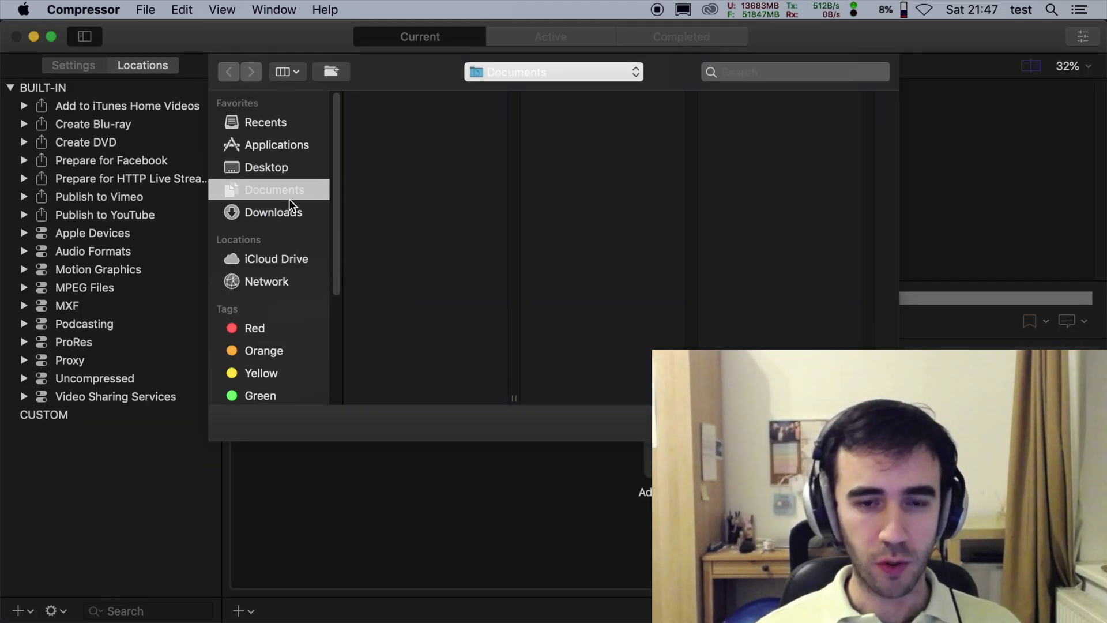
Add prores422.mov from the Desktop to the batch.
click(286, 172)
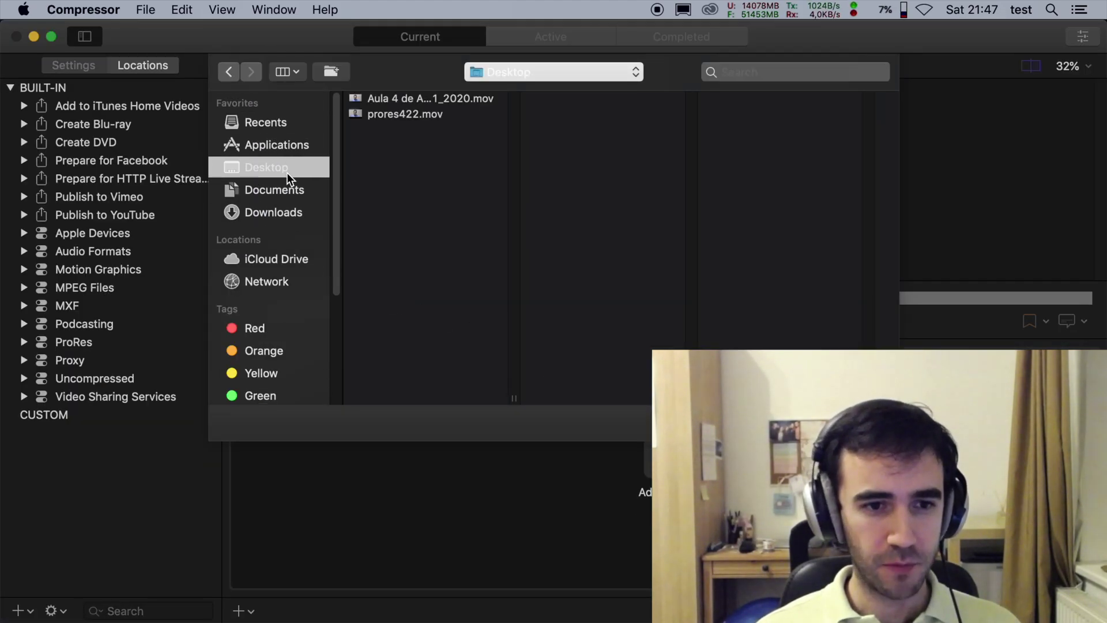
click(373, 115)
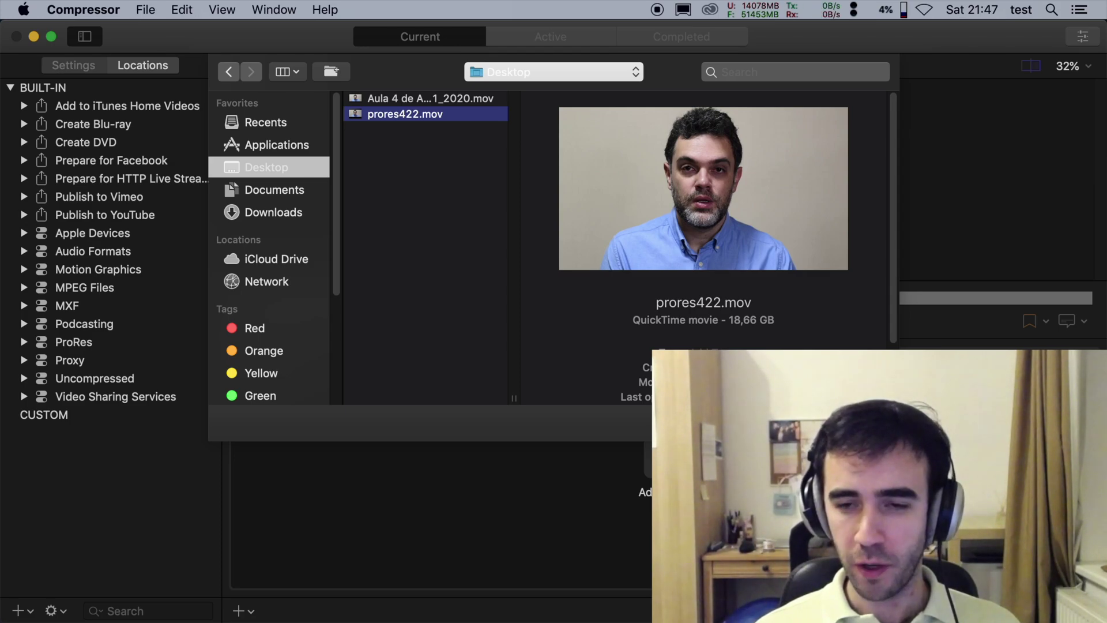
click(853, 422)
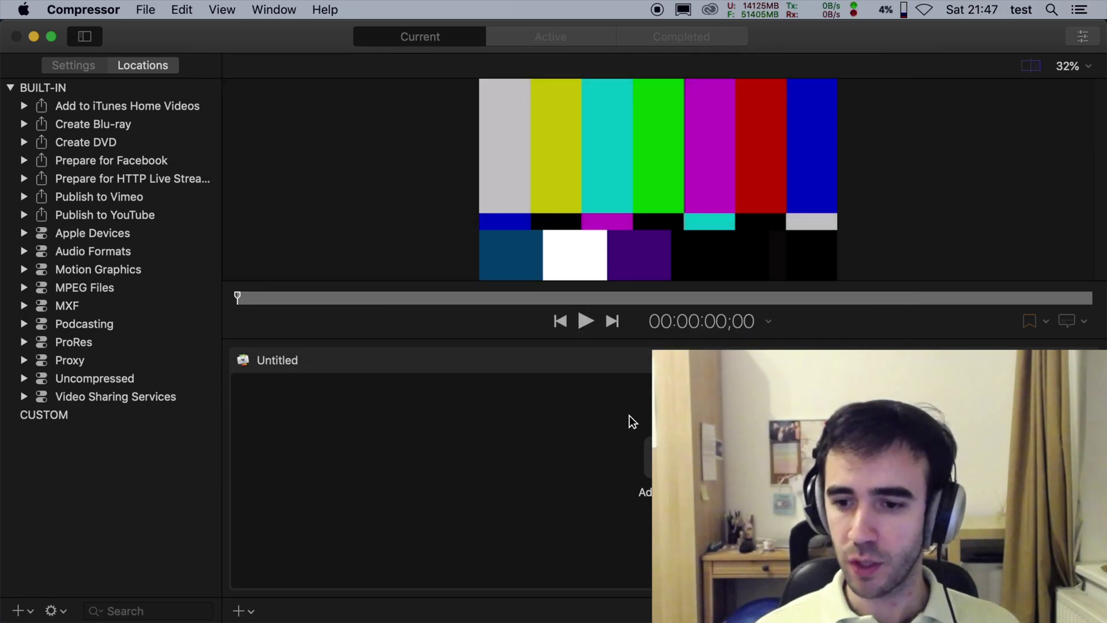
Apply the built-in Apple Devices 4K preset to the job.
click(408, 102)
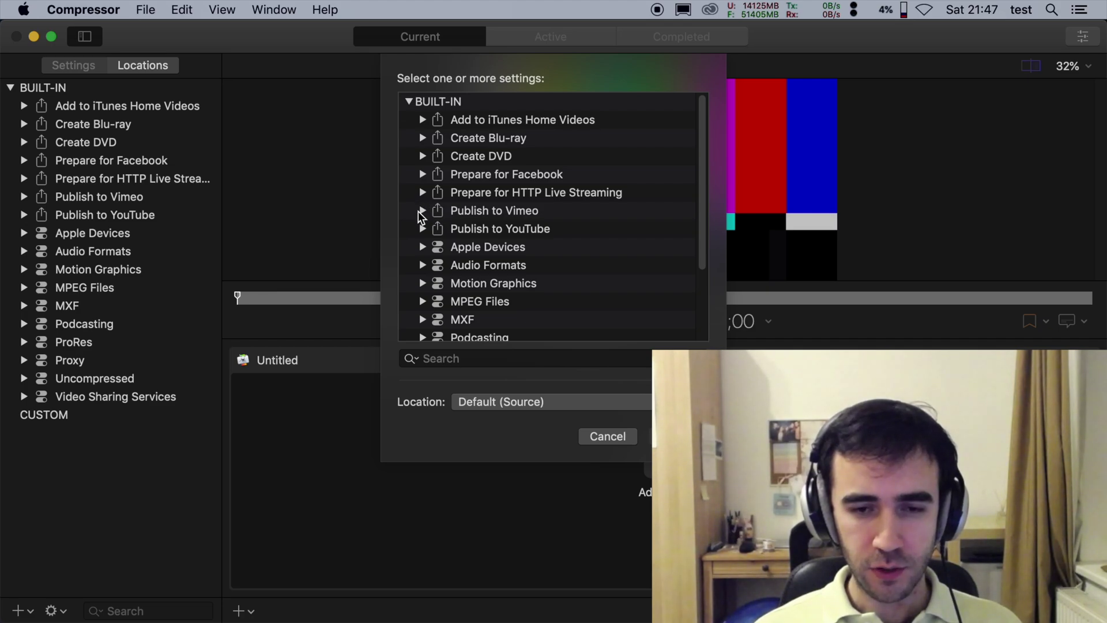
scroll(424, 207, down, 4)
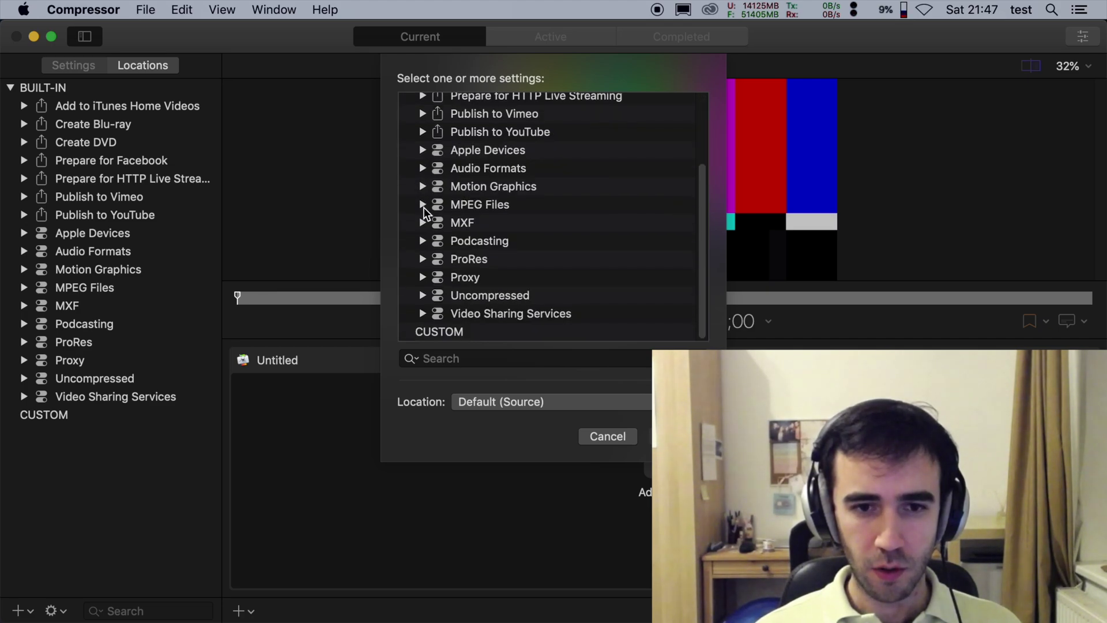
click(423, 151)
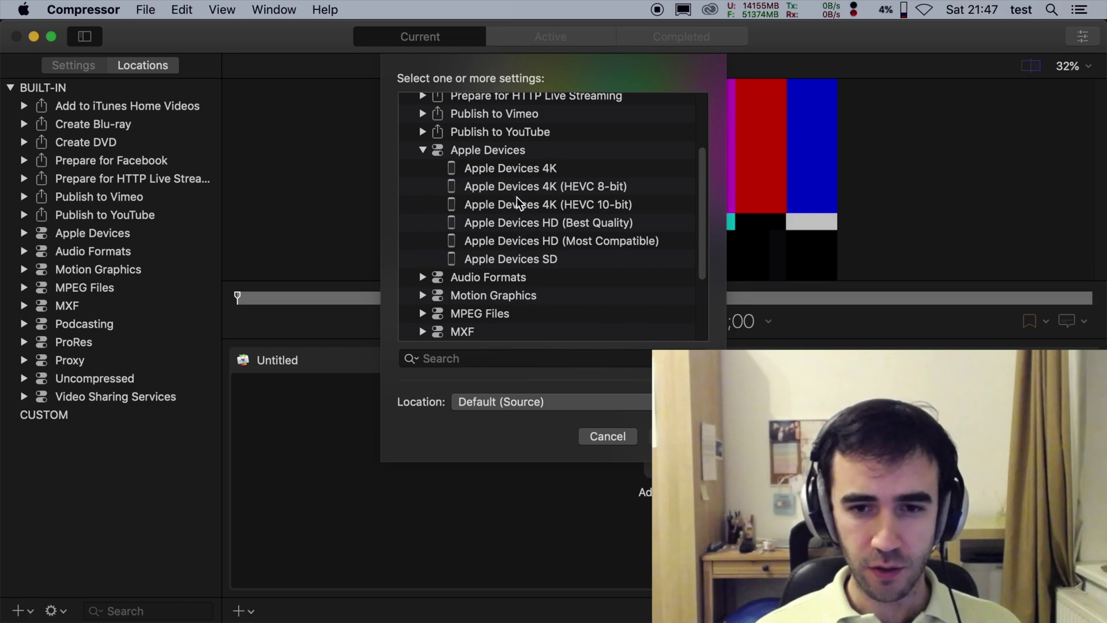
click(520, 167)
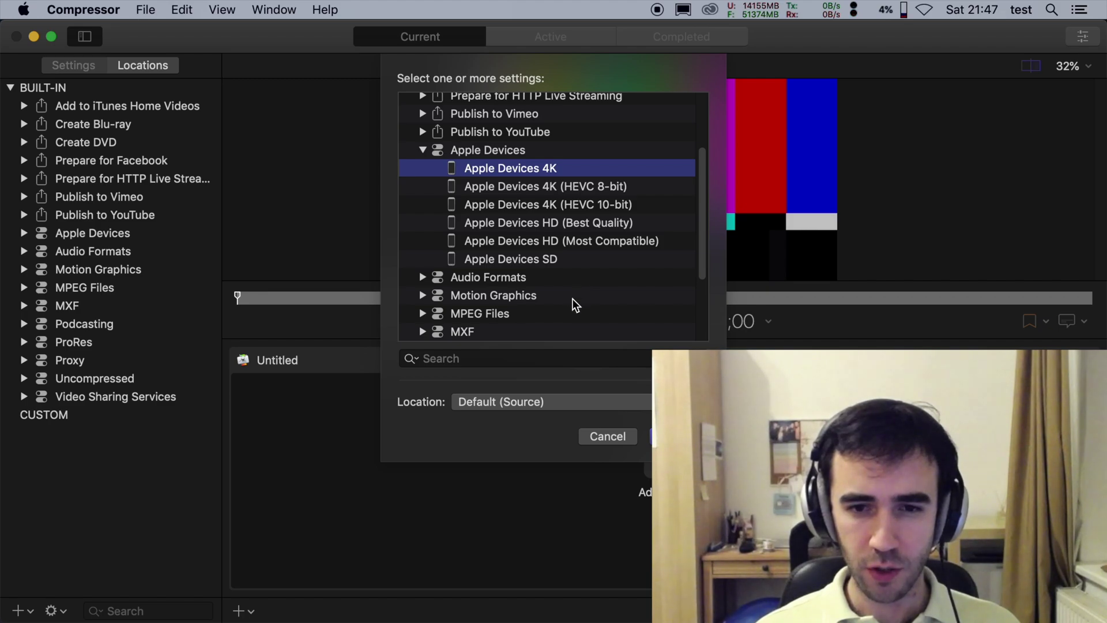
key(Return)
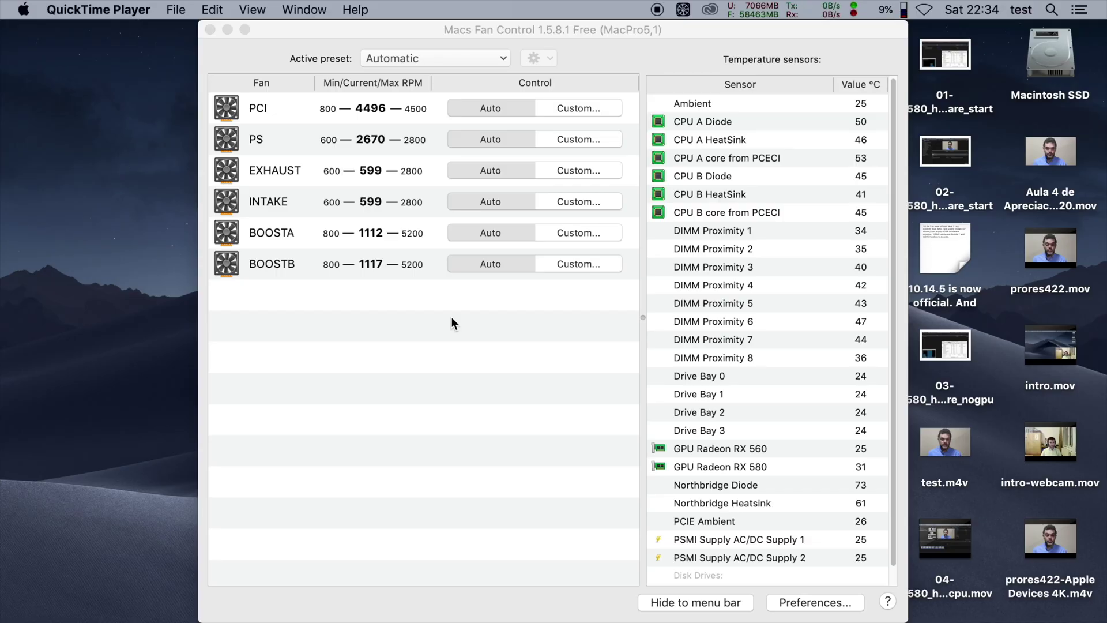
Look over Macs Fan Control's fan speeds and temperature sensor list.
click(705, 450)
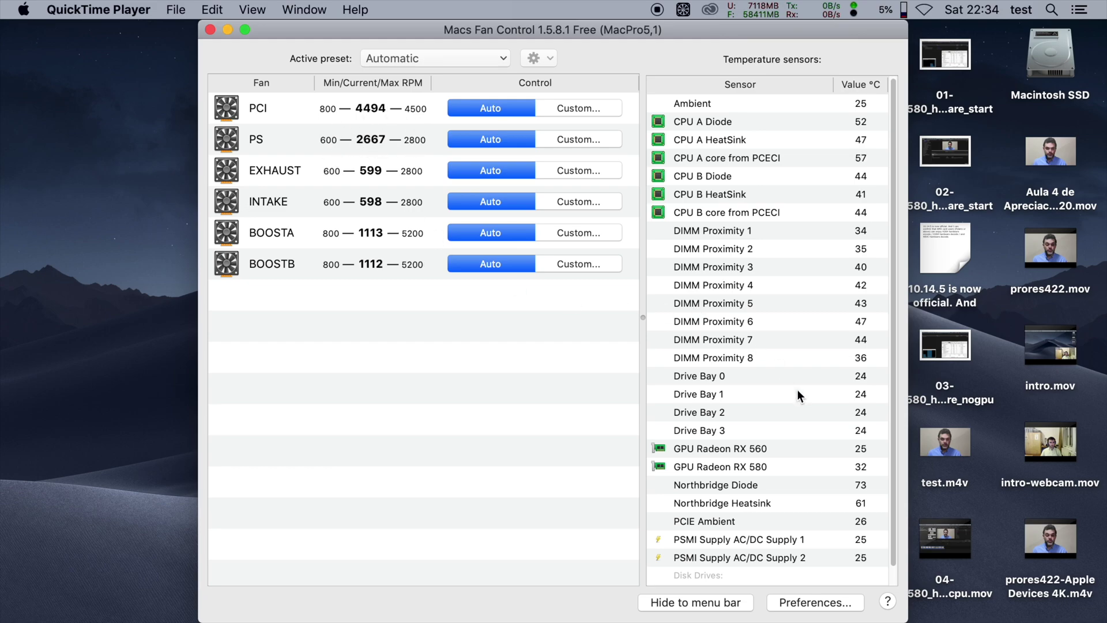
scroll(797, 391, down, 1)
scroll(798, 399, up, 1)
Launch HWMonitor through a Spotlight search for 'hw'.
key(super+space)
text(hdw)
key(BackSpace)
key(BackSpace)
text(w)
key(Return)
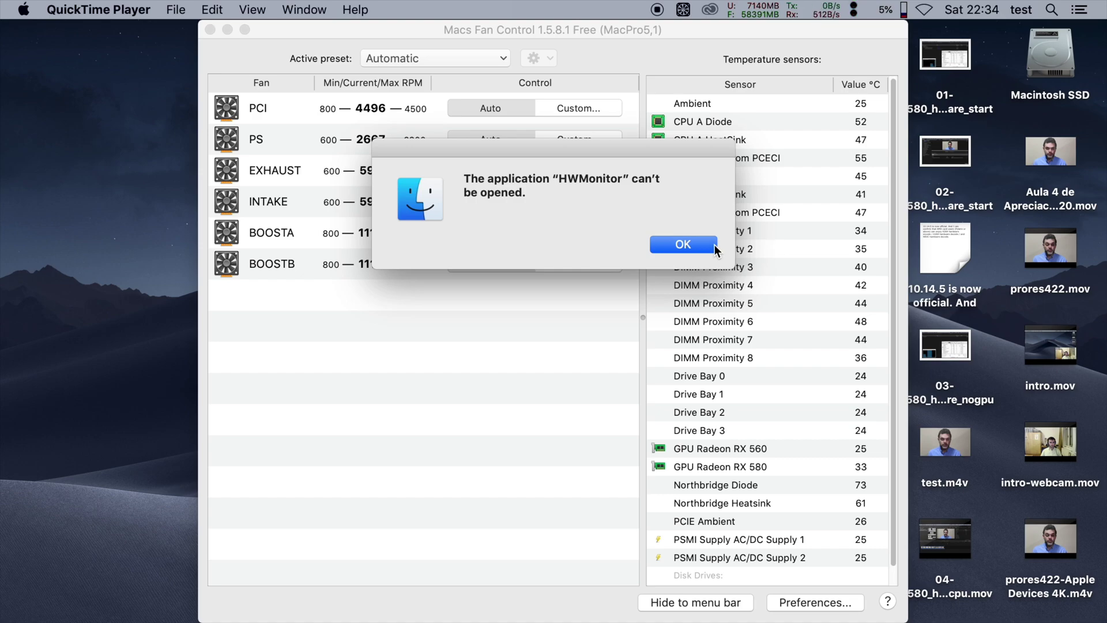
Dismiss the HWMonitor error and find HWMonitor in Macintosh SSD's Applications folder.
click(713, 245)
click(1058, 67)
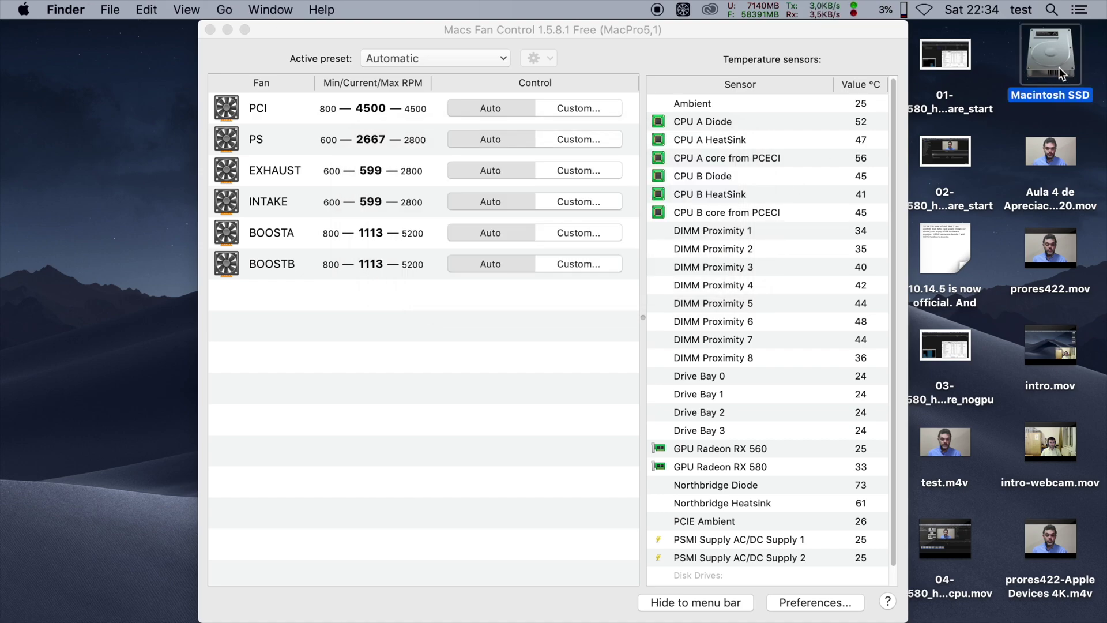
double_click(1059, 67)
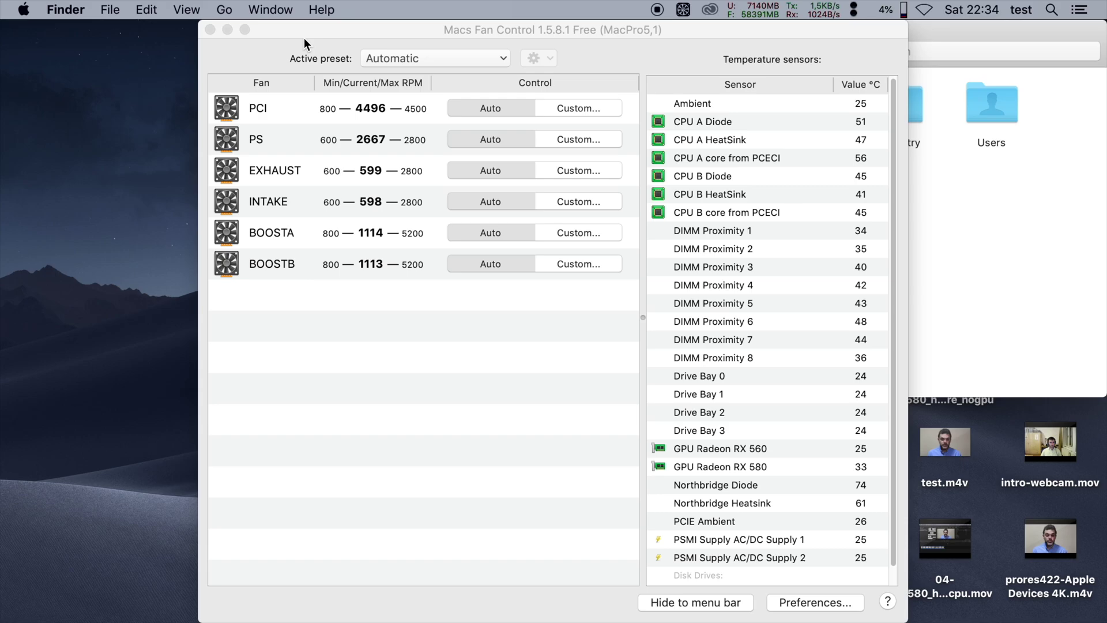
click(210, 30)
click(509, 145)
click(728, 294)
right_click(727, 295)
Close the Applications window and bring Macs Fan Control back from its menu-bar icon.
click(403, 74)
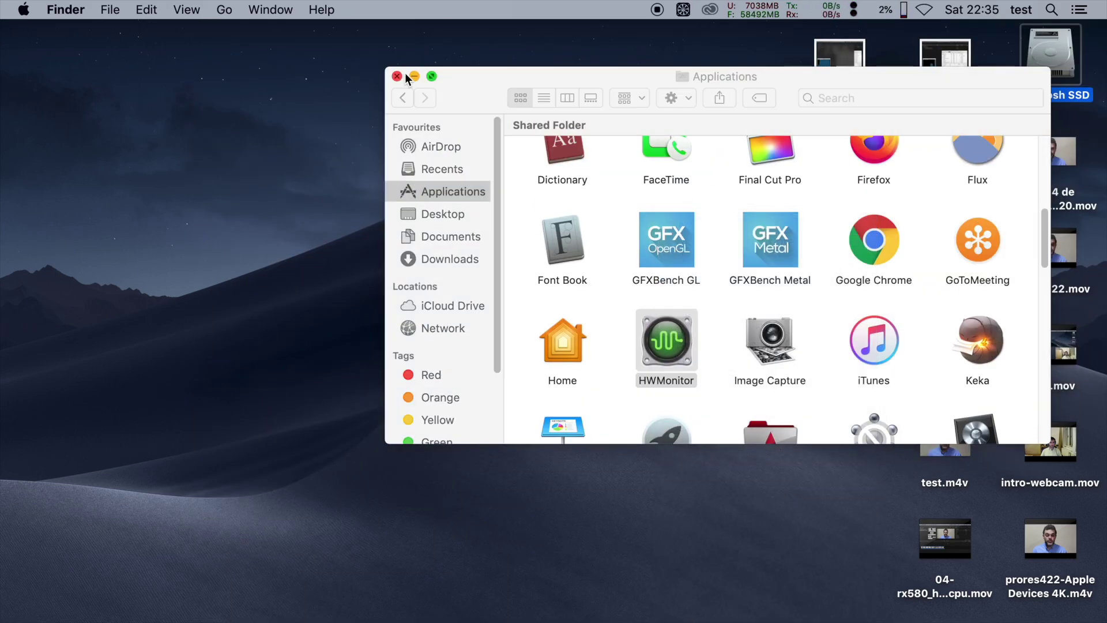
click(403, 75)
click(683, 10)
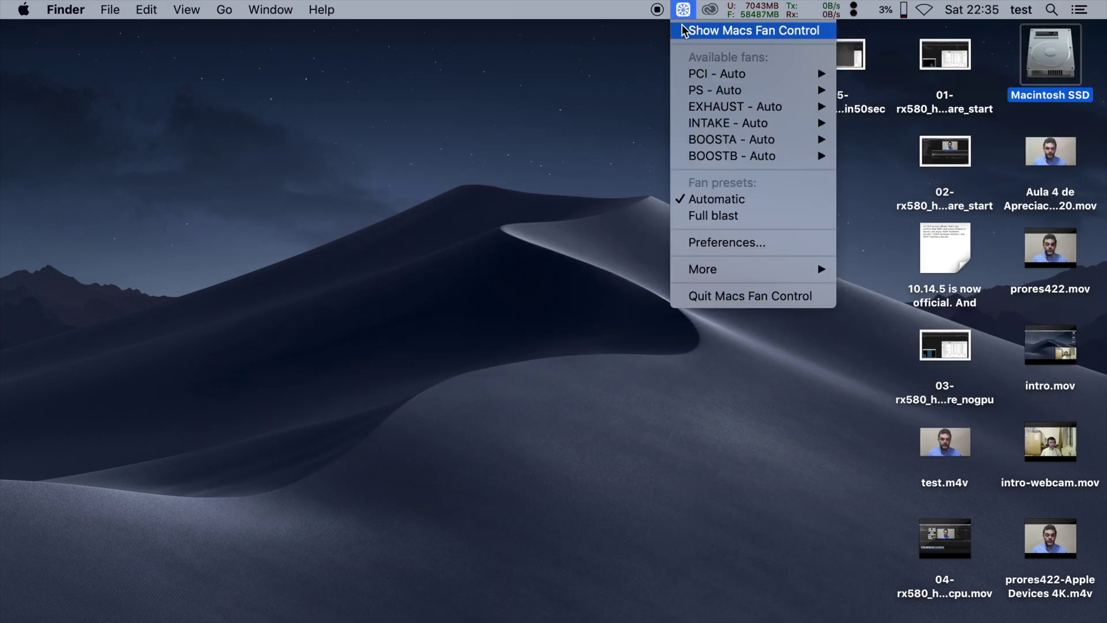
click(681, 27)
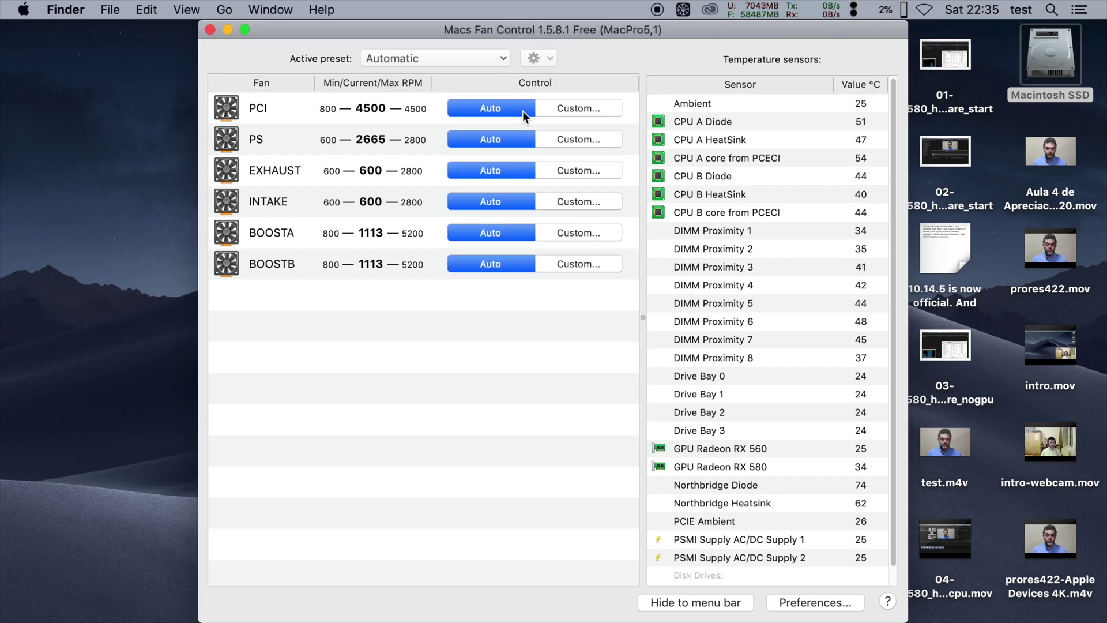
Set the PCI and PS fans to a constant 1200 RPM.
click(593, 113)
text(1200)
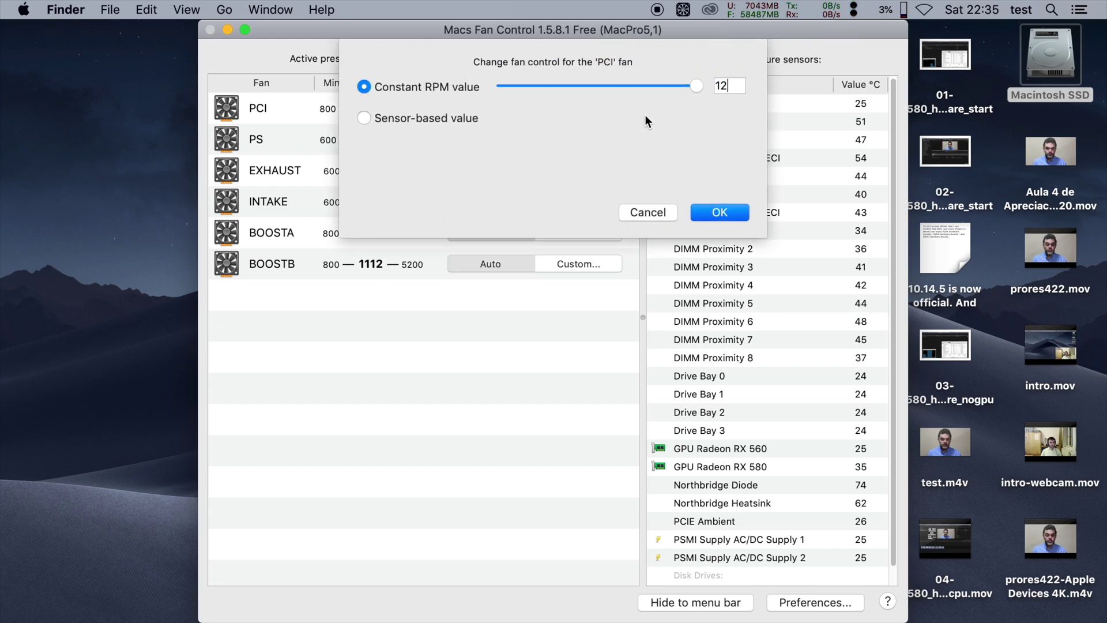
key(Tab)
click(722, 212)
click(575, 139)
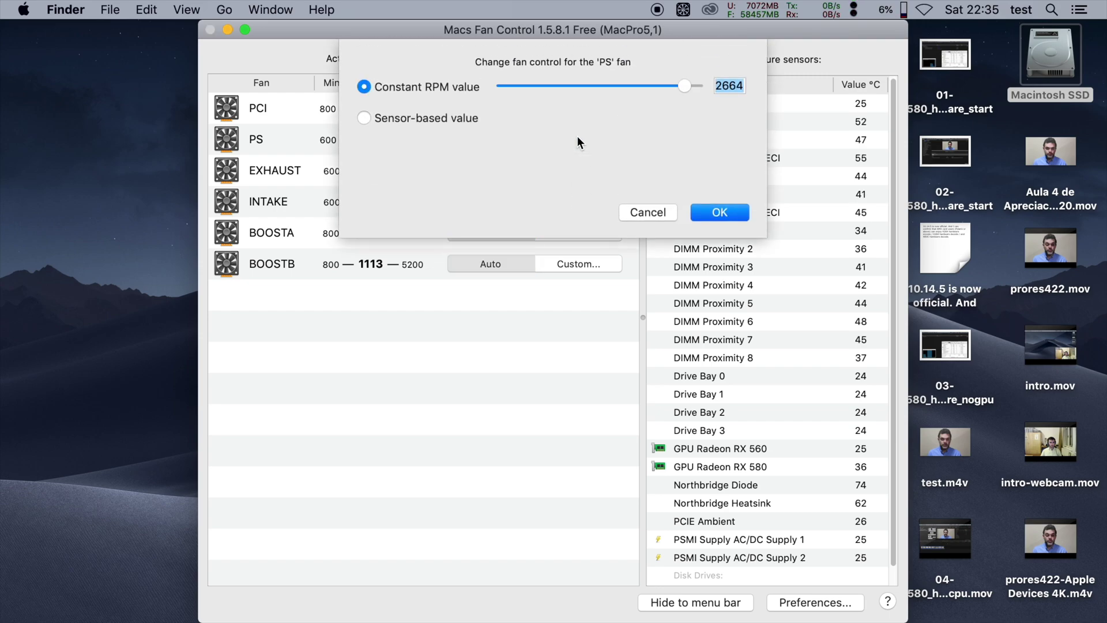
text(1200)
key(Return)
click(577, 136)
text(1200)
key(Return)
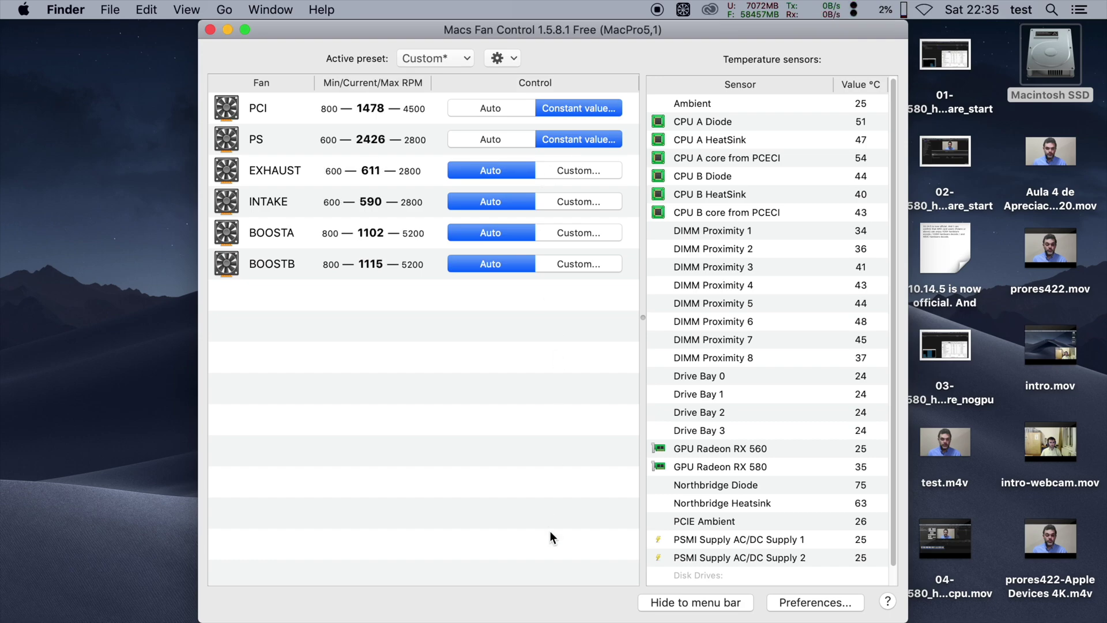
Make BOOSTA sensor-based on the Northbridge Diode, ramping from 65 to 75 °C.
click(579, 232)
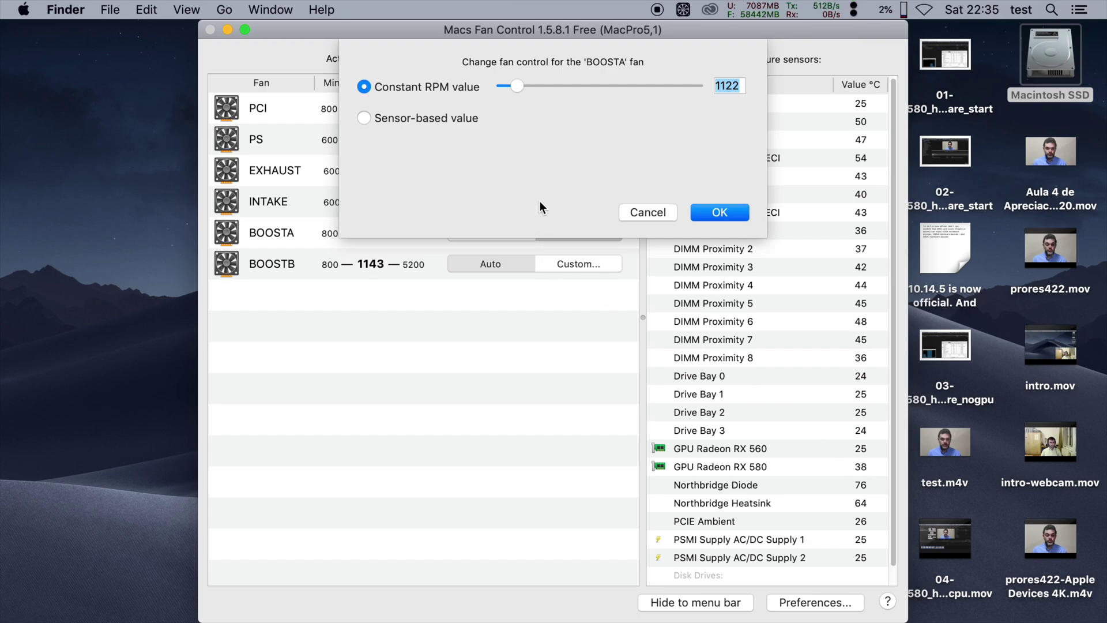
click(455, 119)
click(691, 116)
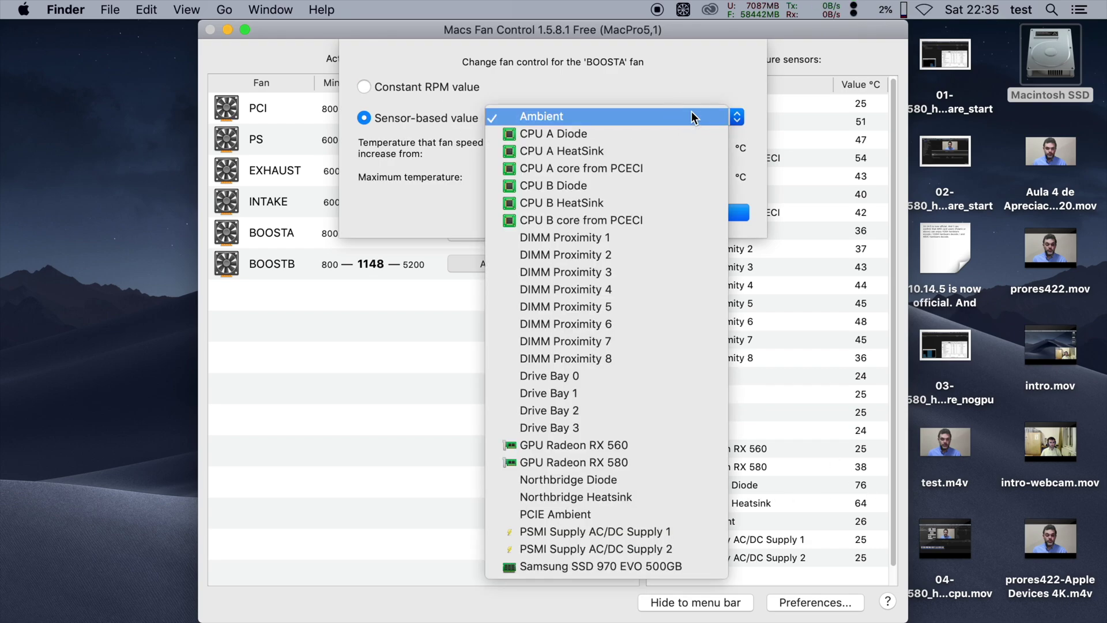
click(669, 479)
click(699, 152)
text(65)
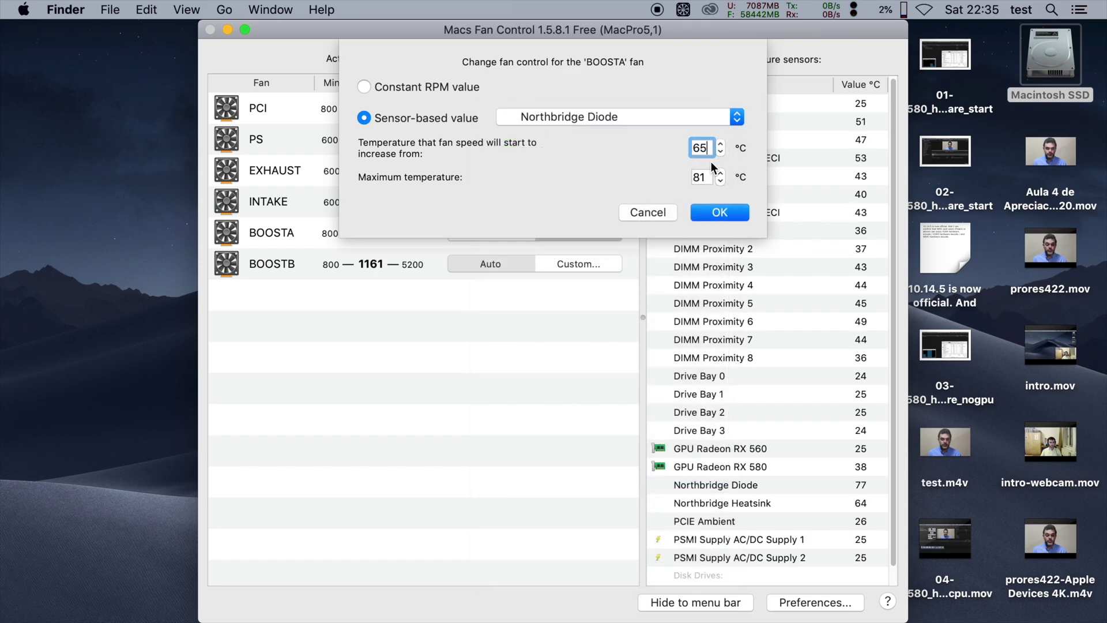
key(Tab)
text(75)
click(730, 212)
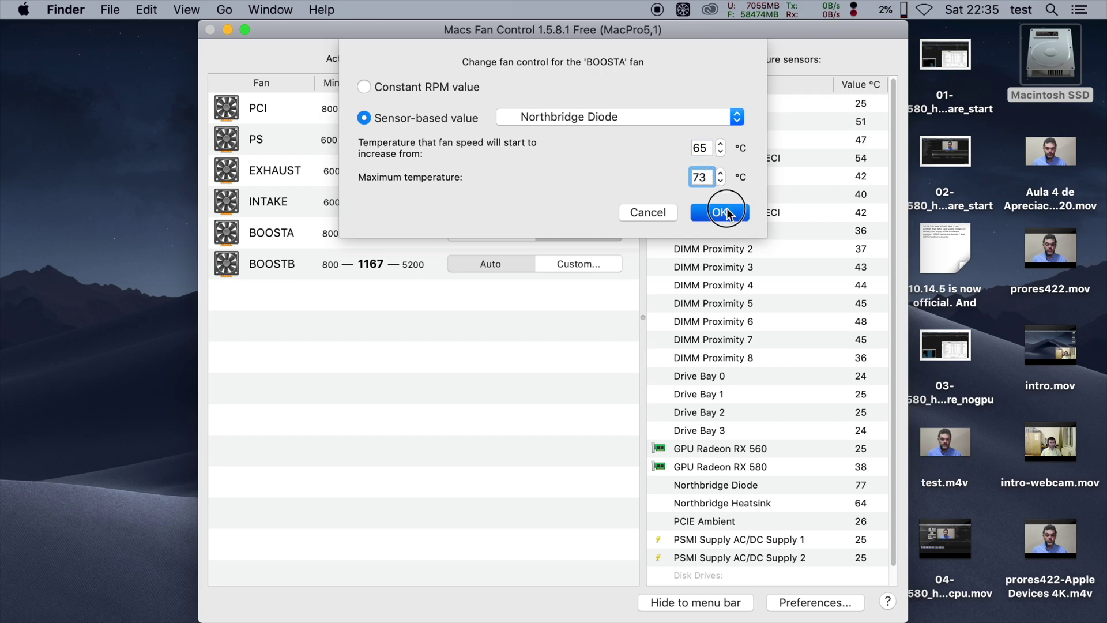
Make BOOSTB sensor-based on the Northbridge Diode, ramping from 65 to 72 °C.
click(583, 265)
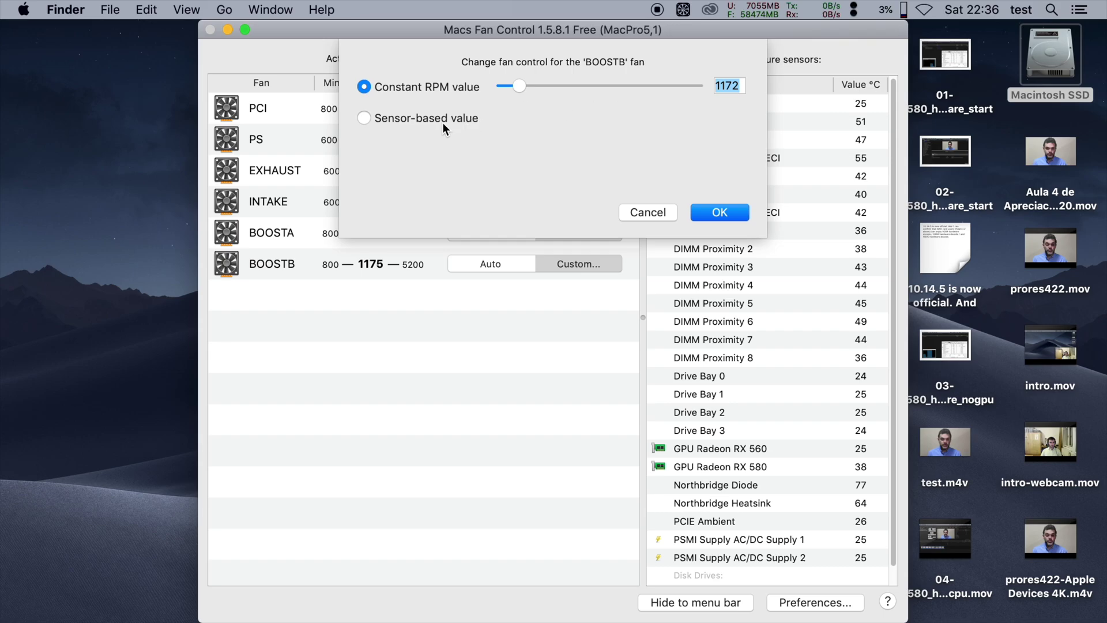
click(443, 121)
click(667, 116)
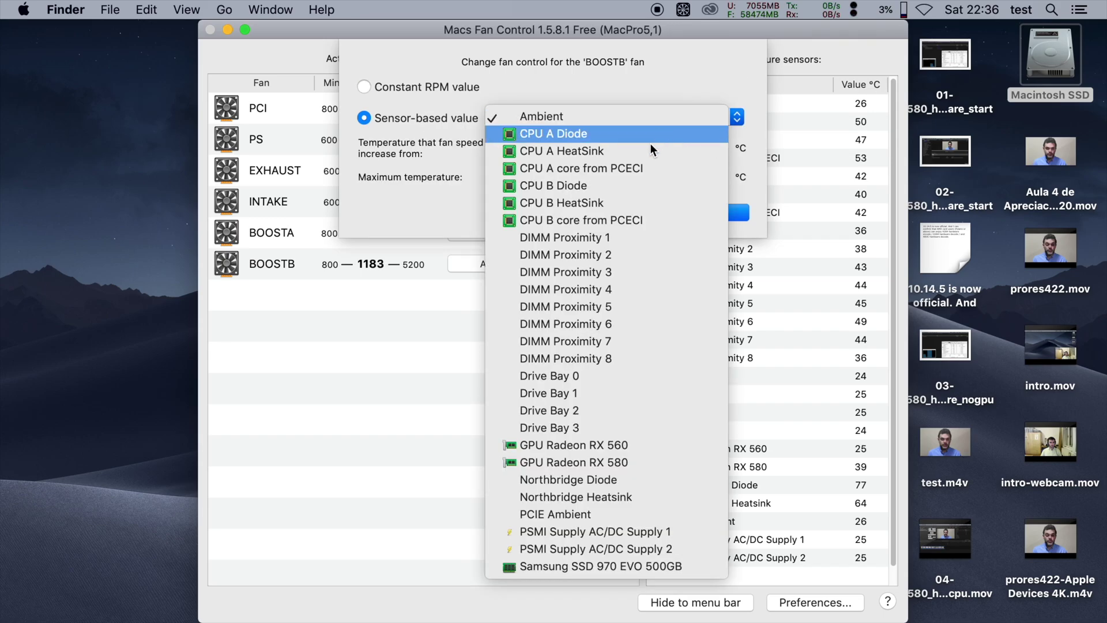
click(618, 480)
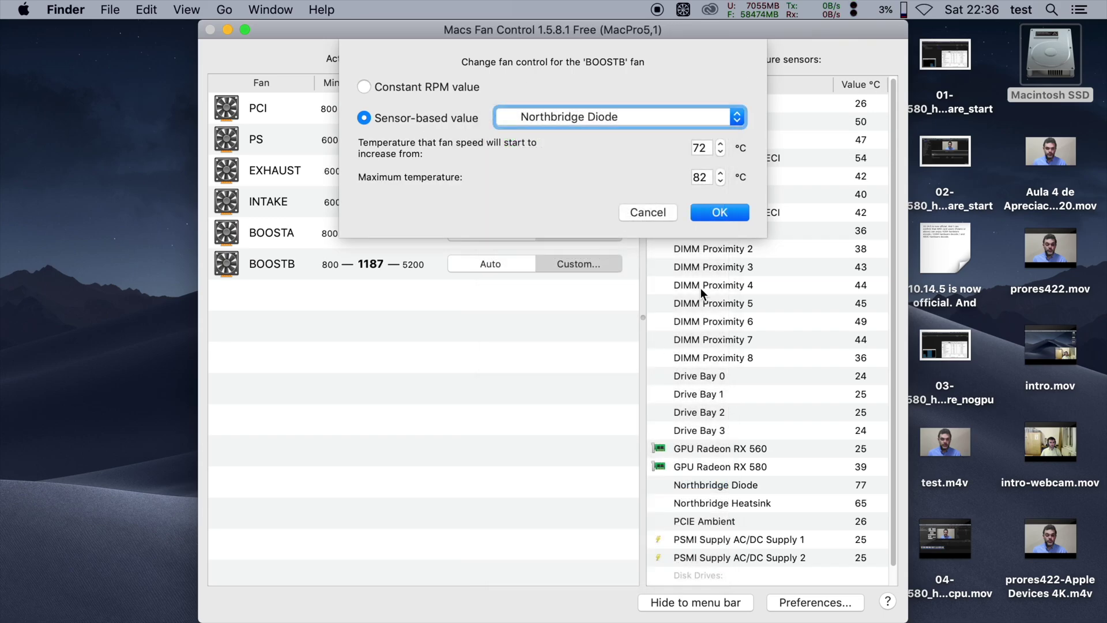
double_click(702, 146)
text(65)
double_click(702, 178)
text(7)
text(2)
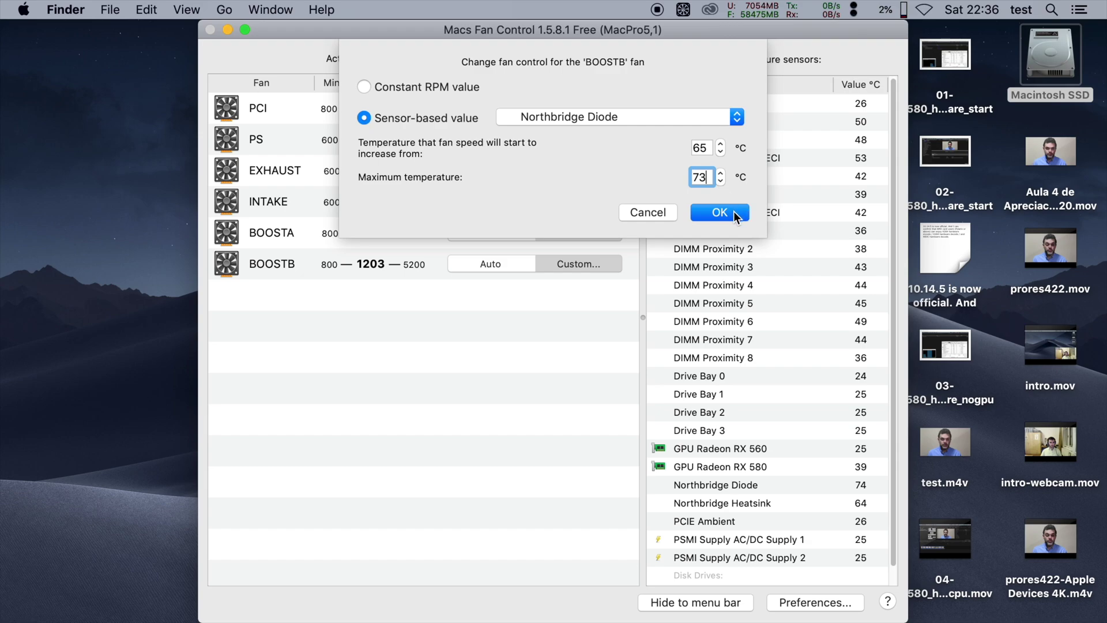
click(717, 212)
Set the EXHAUST and INTAKE fans to a constant 850 RPM.
click(559, 170)
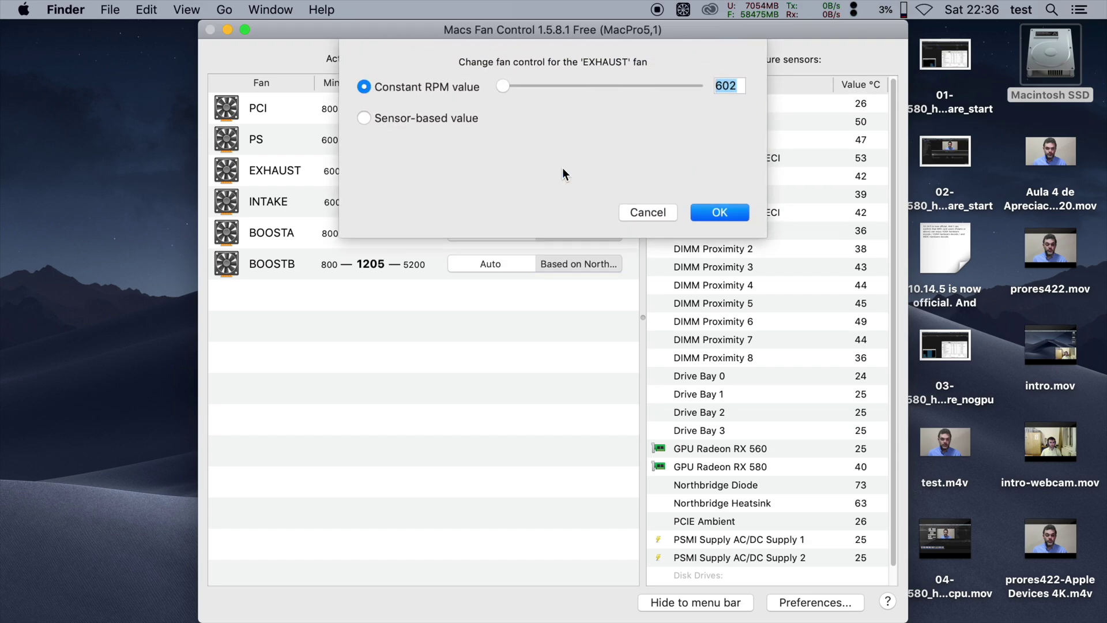
text(850)
key(Return)
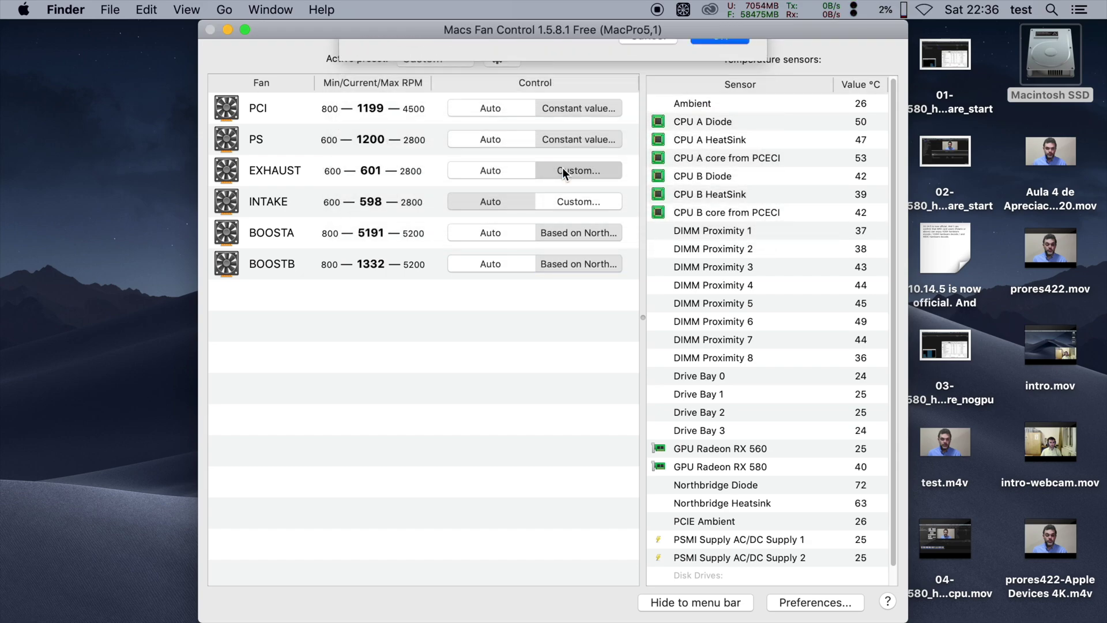
click(565, 203)
text(850)
key(Return)
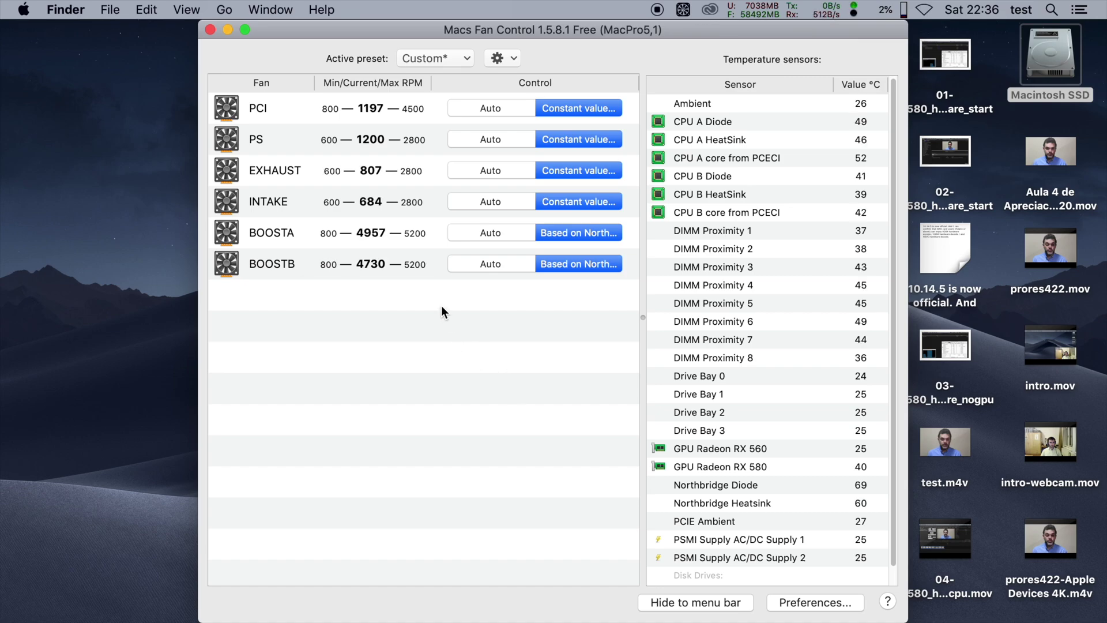
Close Macs Fan Control, view the HP ZR30w display details, then the Mac Pro overview.
click(209, 30)
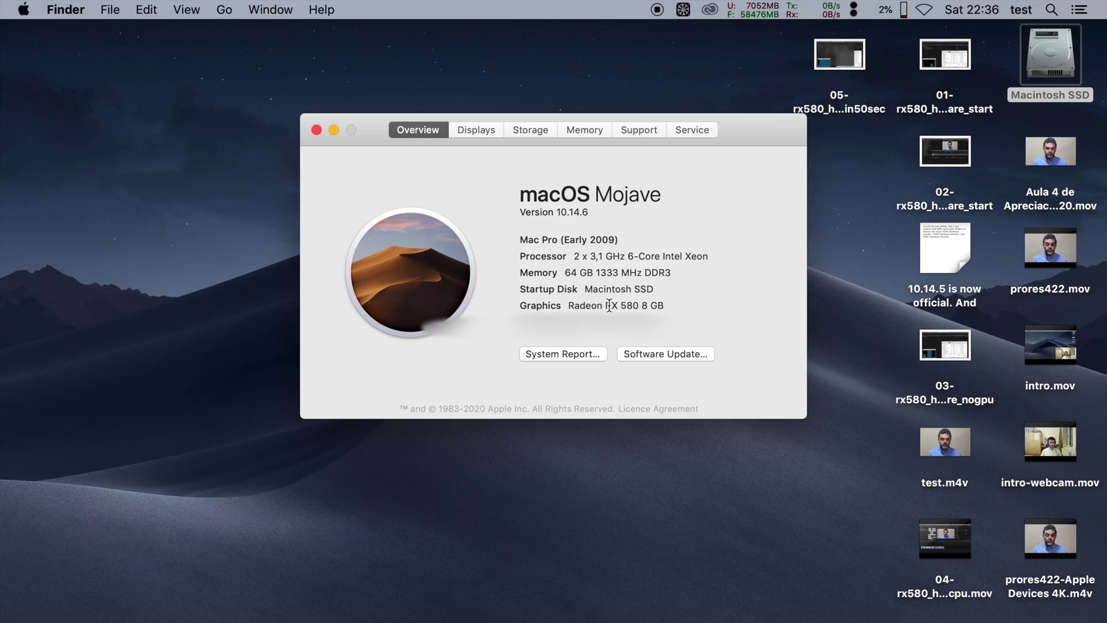
click(486, 131)
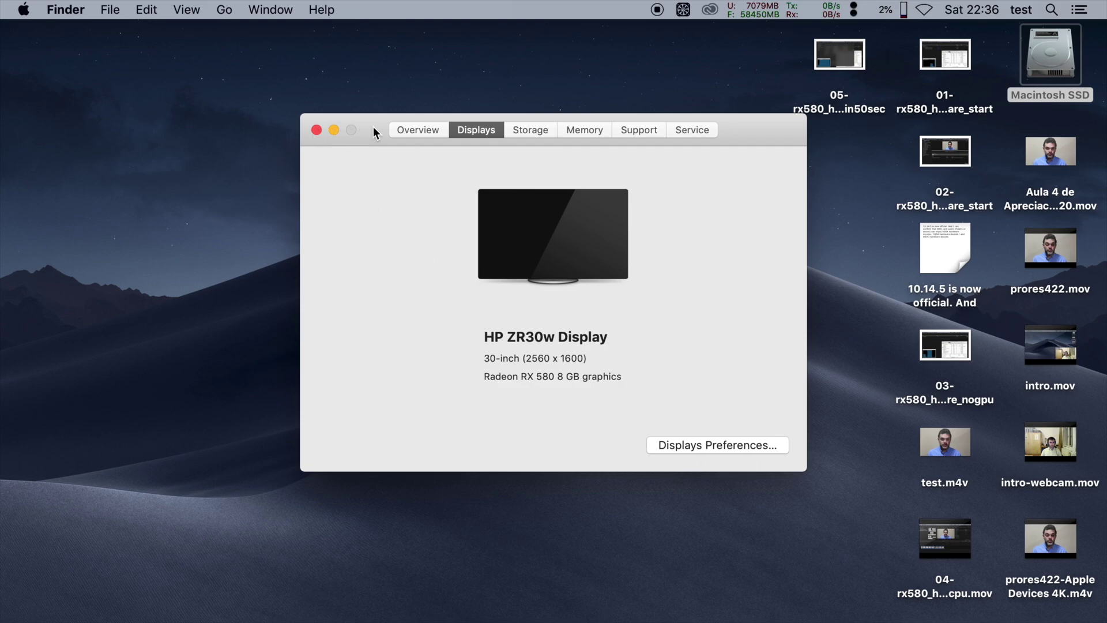
click(392, 129)
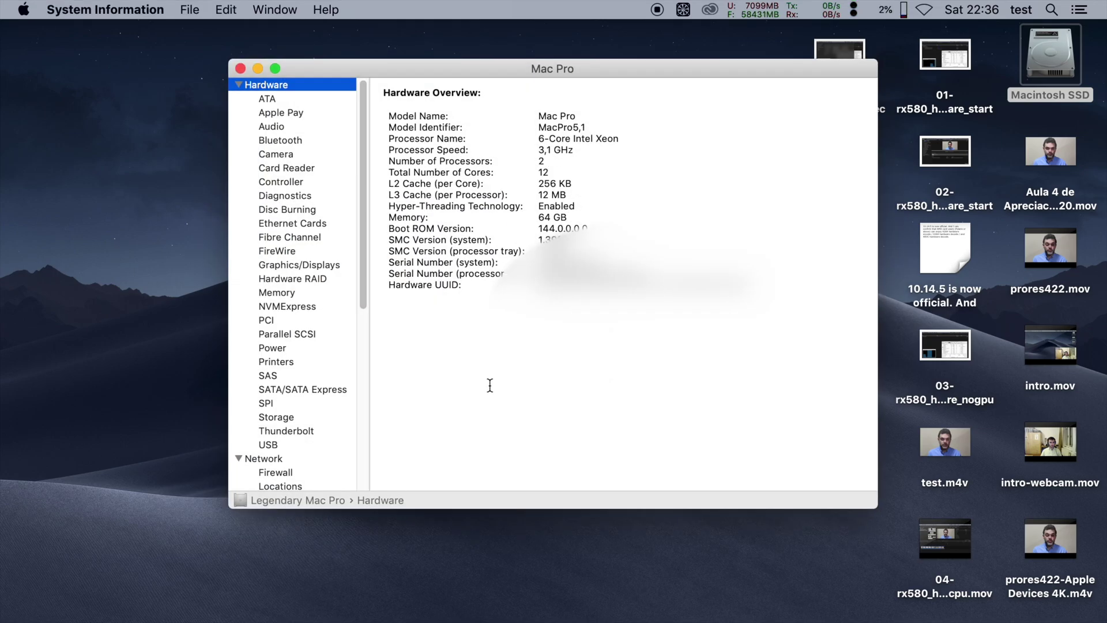
On the Graphics/Displays page, highlight the Radeon RX 560's x4 PCIe Lane Width.
click(313, 265)
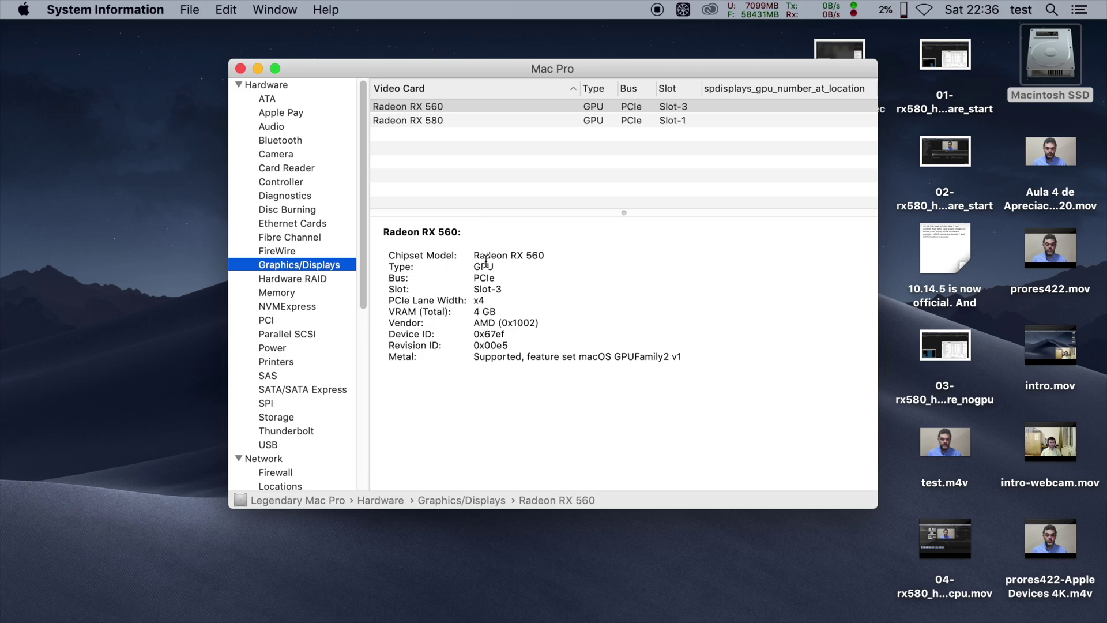
triple_click(473, 300)
click(491, 309)
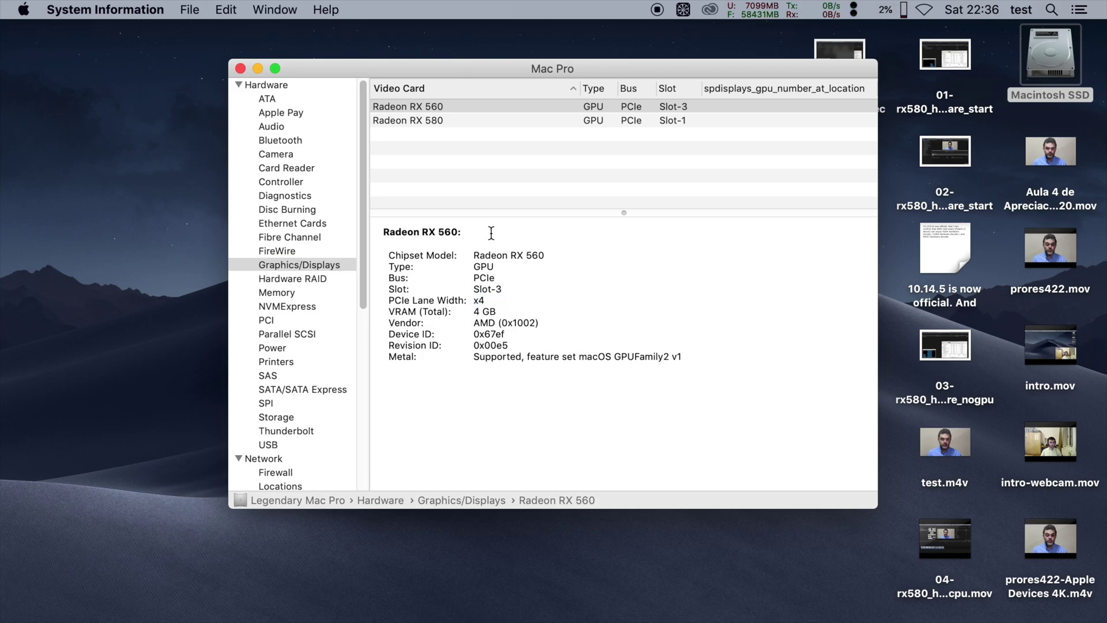
triple_click(484, 301)
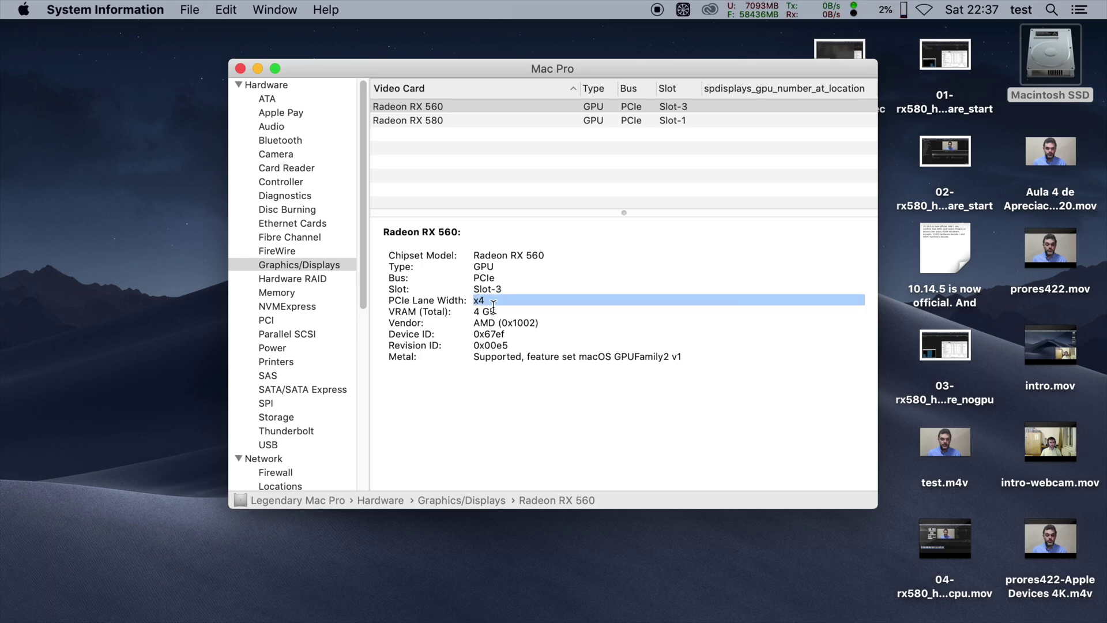
click(494, 306)
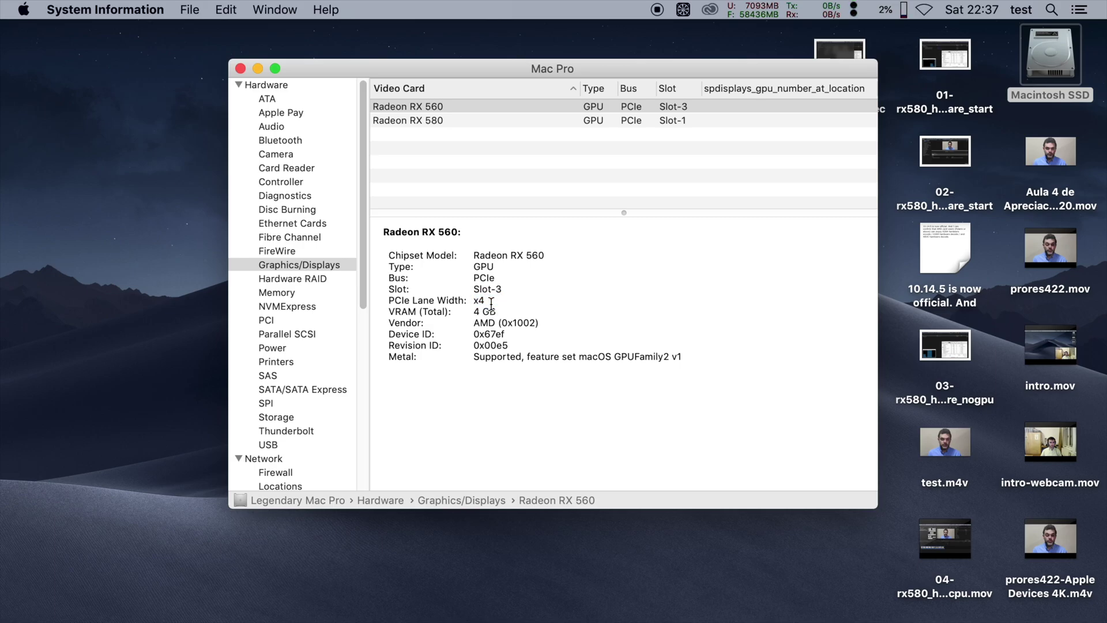
Compare against the Radeon RX 580's x16 details, then close System Information.
click(497, 113)
click(497, 117)
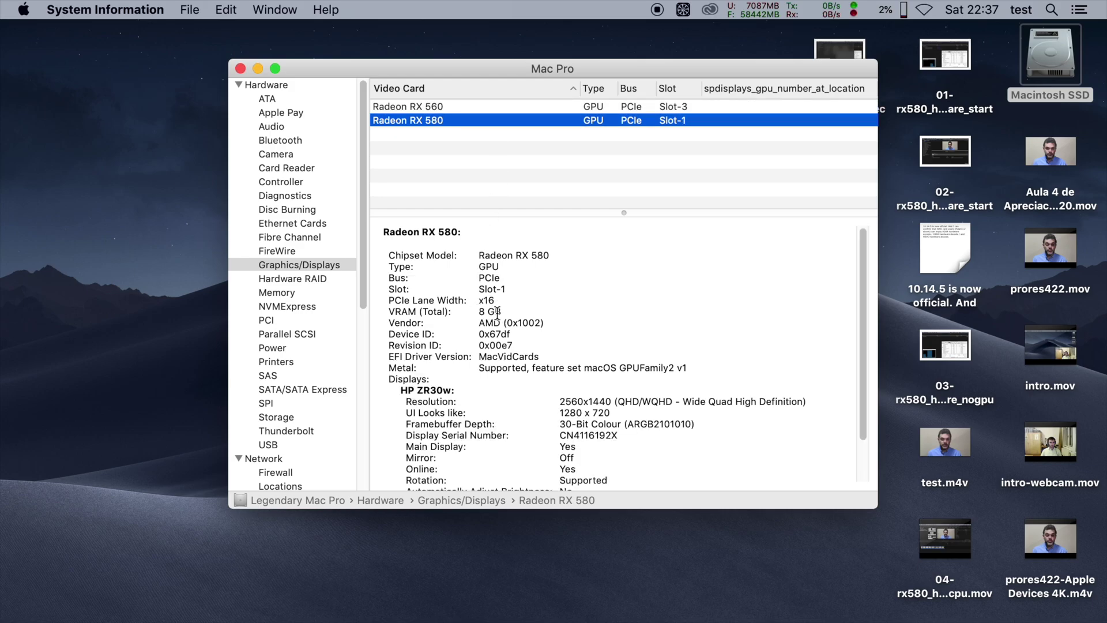
click(240, 68)
Relaunch Compressor and expand the successful prores422.mov job to its Apple Devices 4K output.
key(super+space)
text(compres)
key(Return)
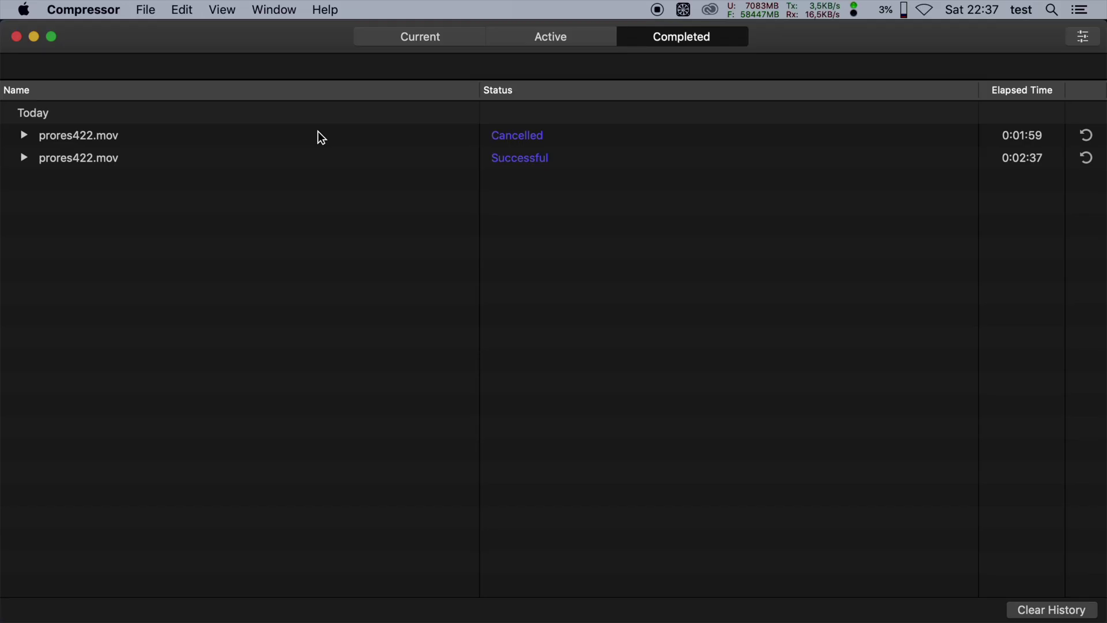
click(24, 158)
click(39, 180)
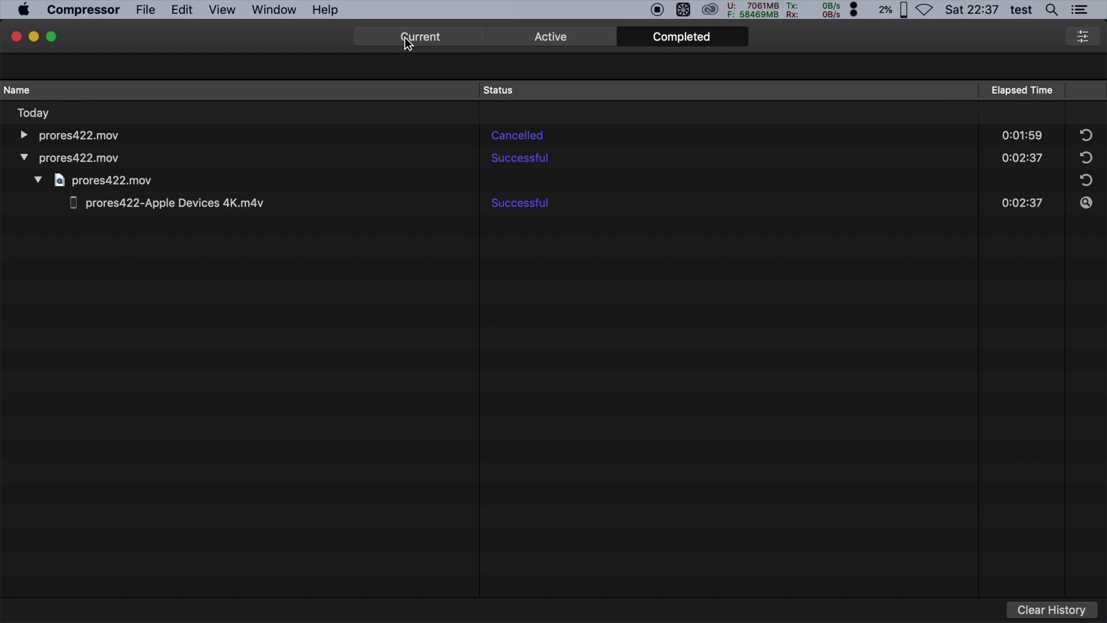
Show Activity Monitor's GPU History graphs, then return to Compressor's empty Current batch view.
key(super+Tab)
key(super+Tab)
key(super+Tab)
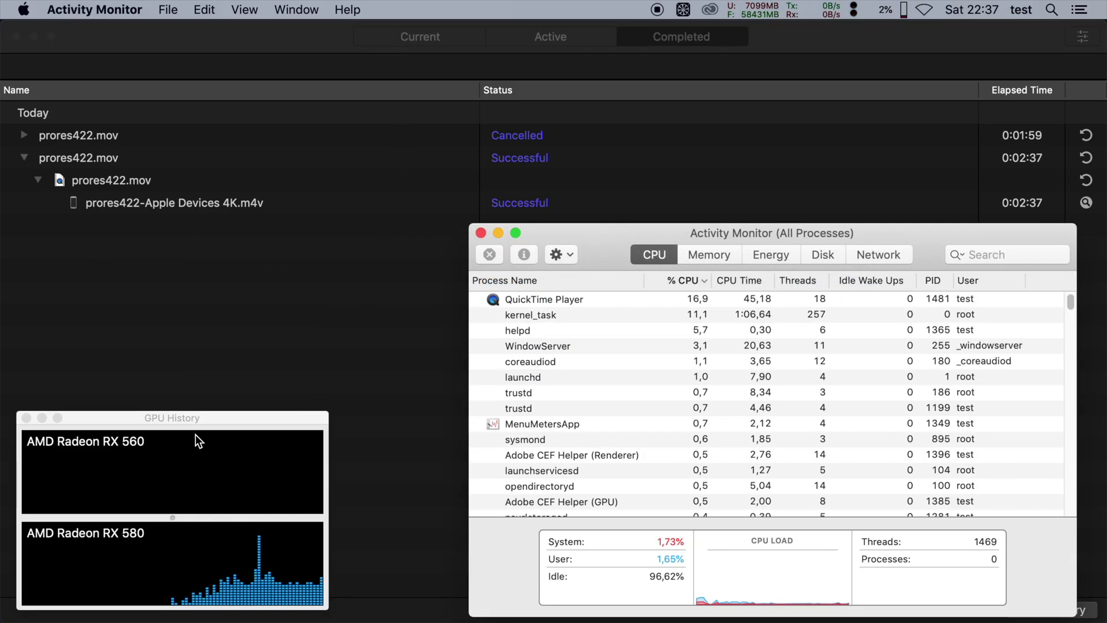
click(196, 419)
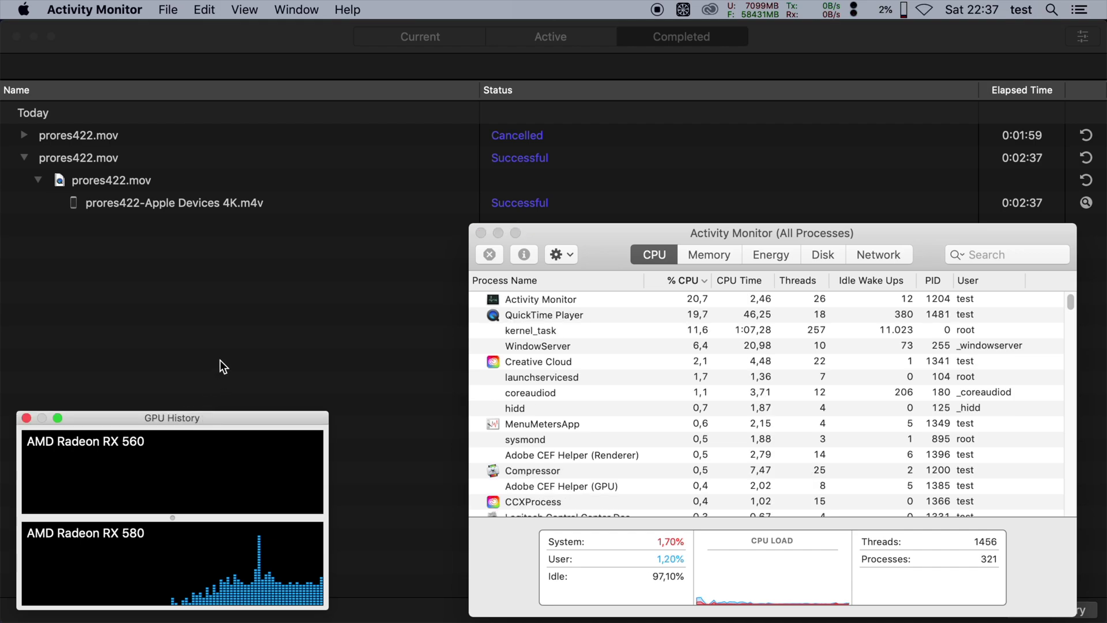
click(223, 337)
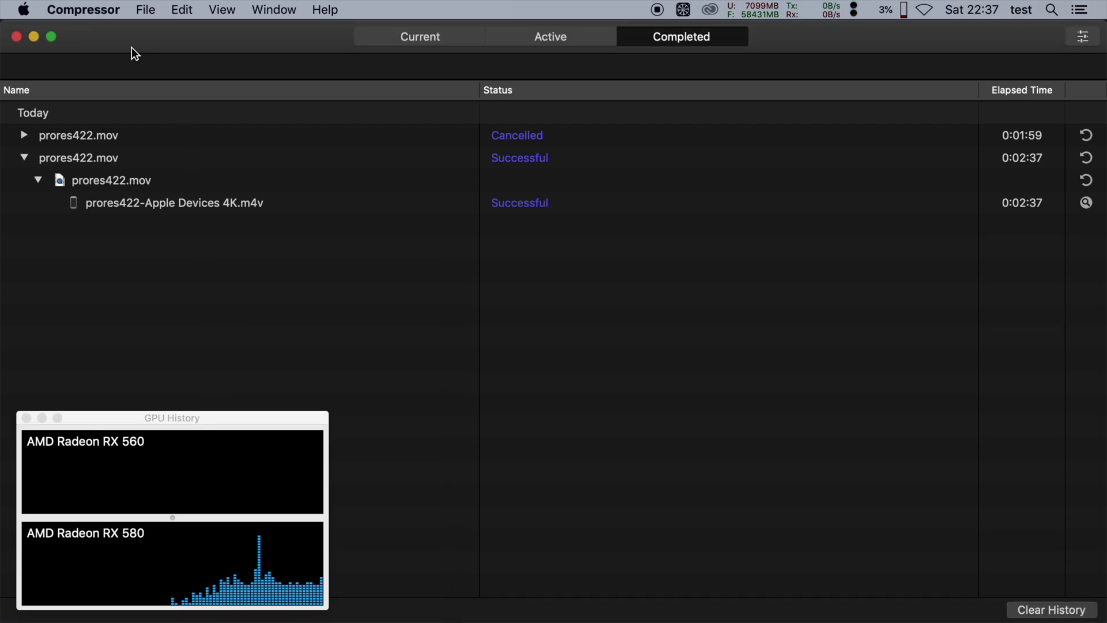
click(377, 40)
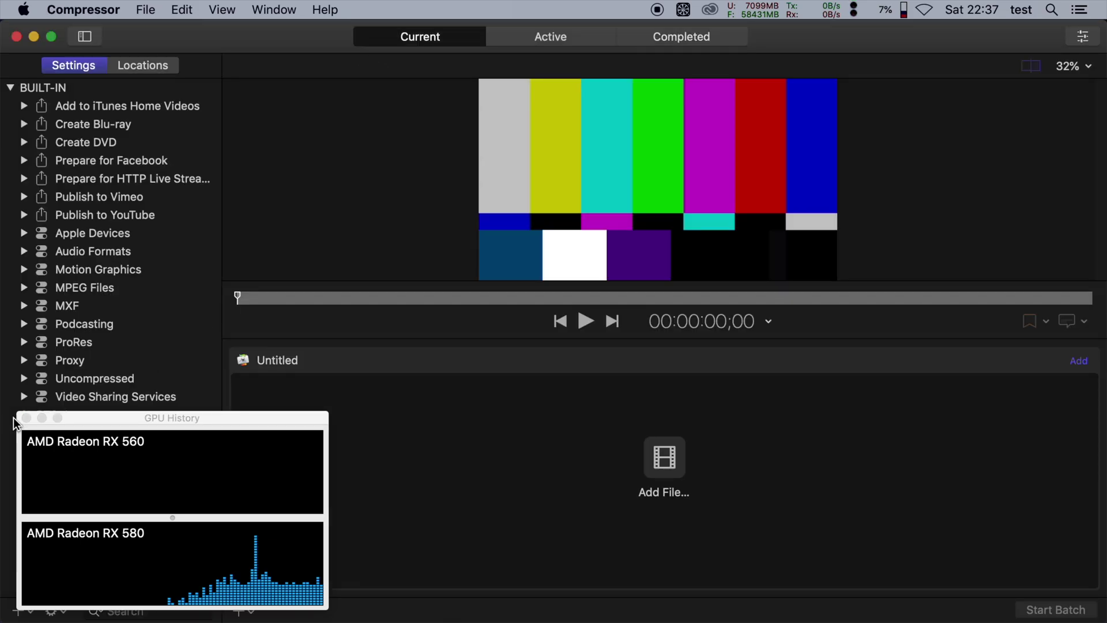
Close GPU History and add prores422.mov to the batch with the Apple Devices 4K setting.
click(224, 416)
click(661, 500)
click(670, 462)
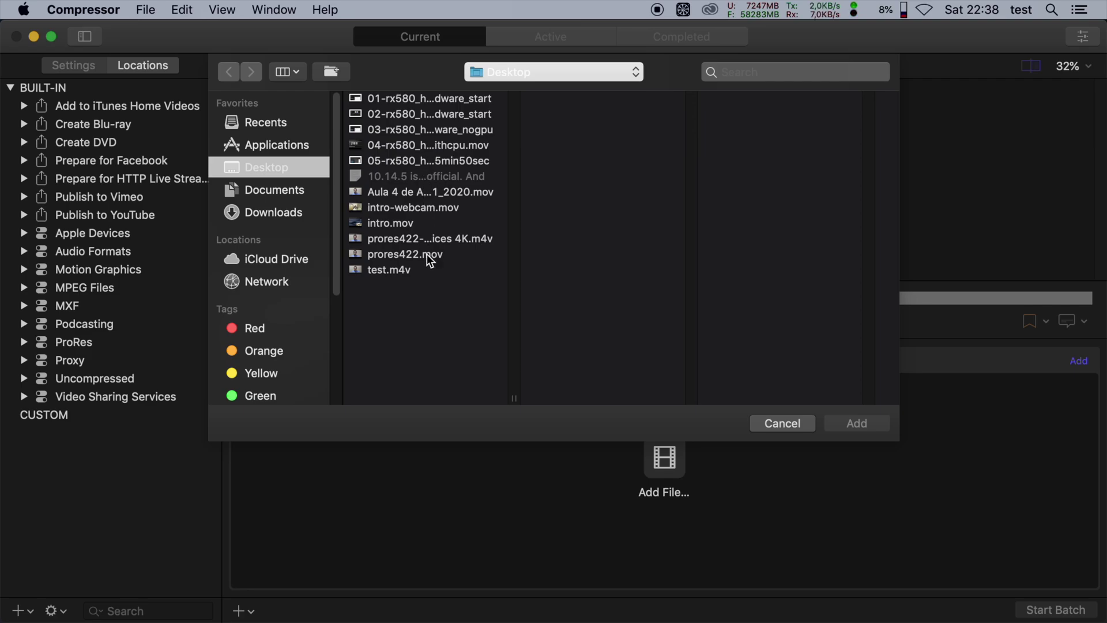
click(430, 253)
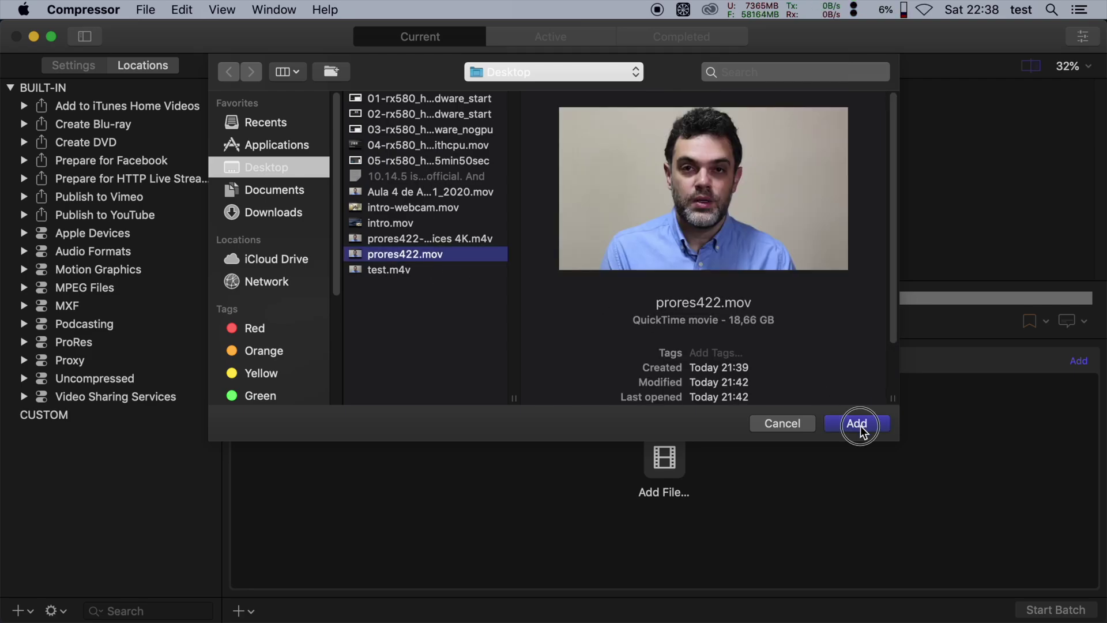
click(858, 426)
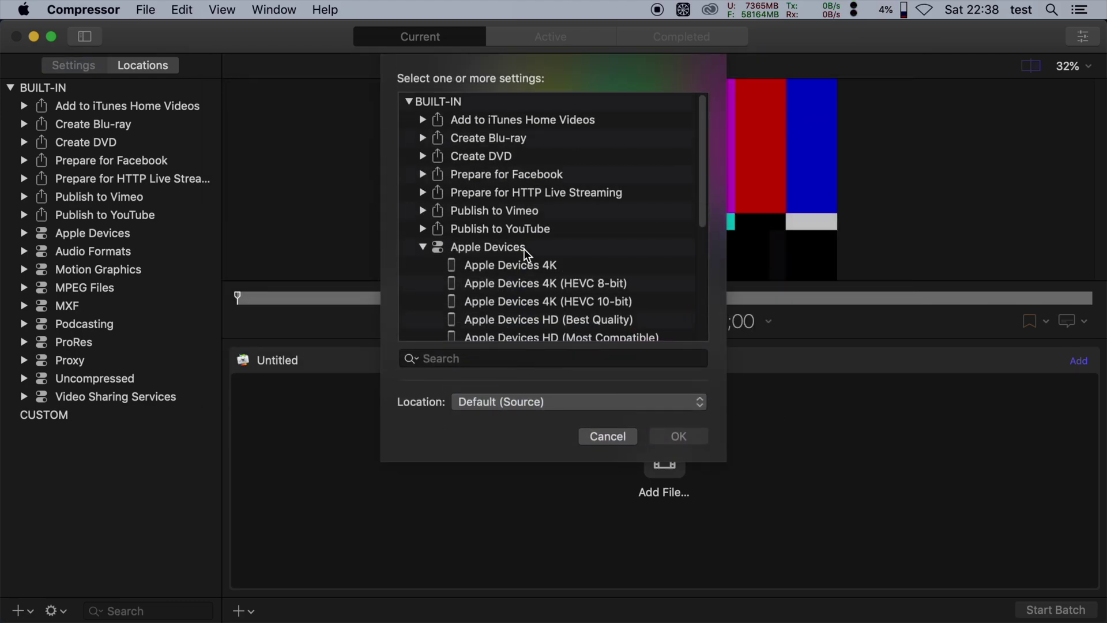
click(517, 268)
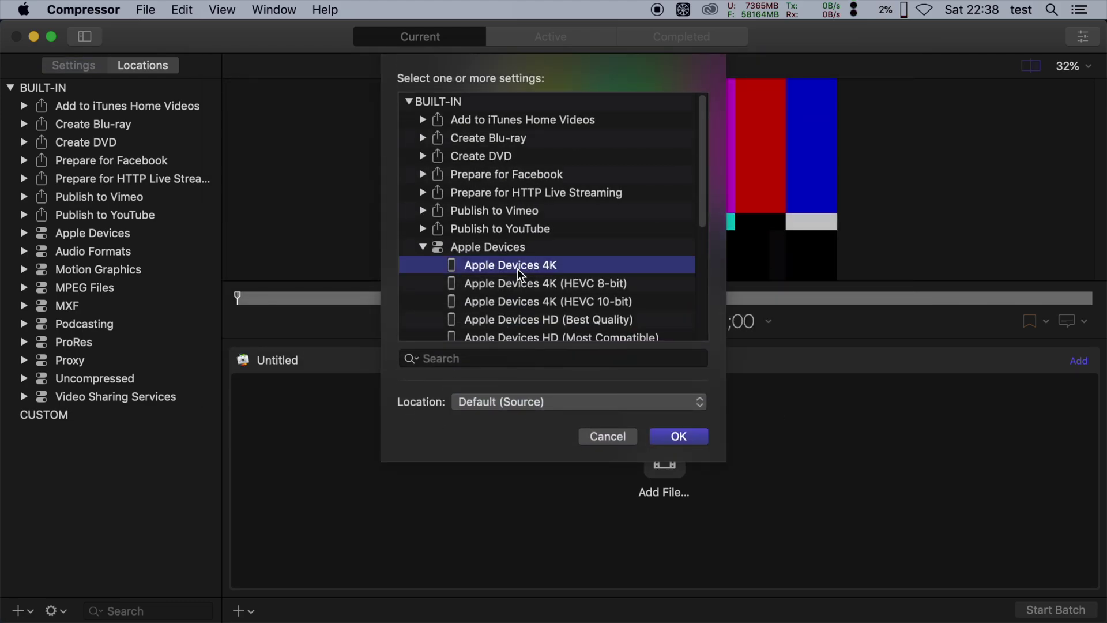
click(679, 439)
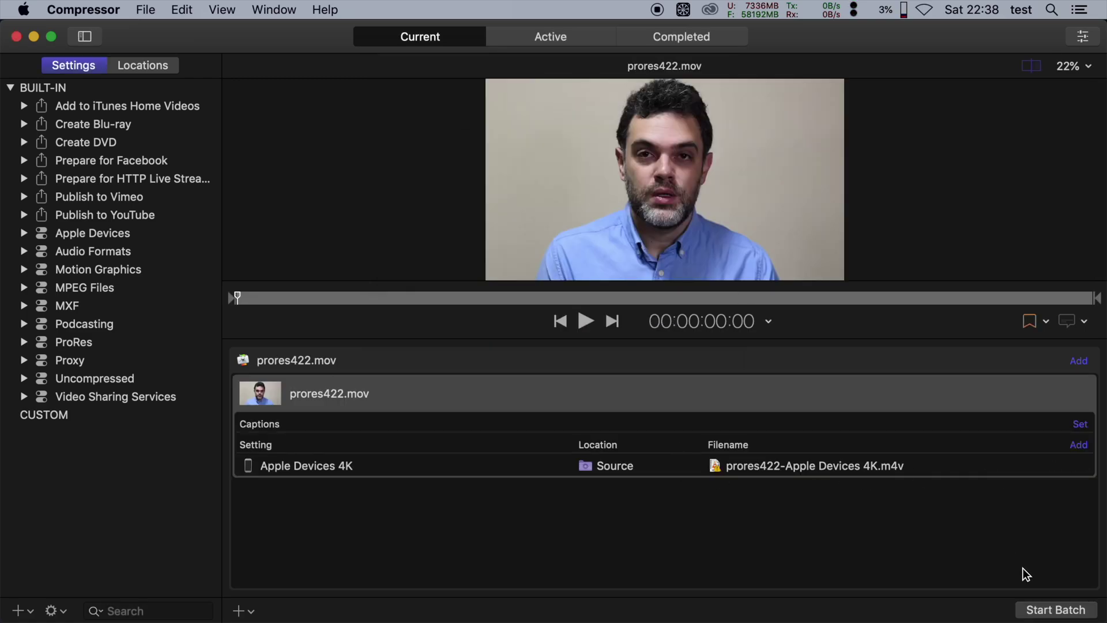
Start the prores422.mov batch after reviewing warnings, continuing past the overwrite warning.
click(1045, 610)
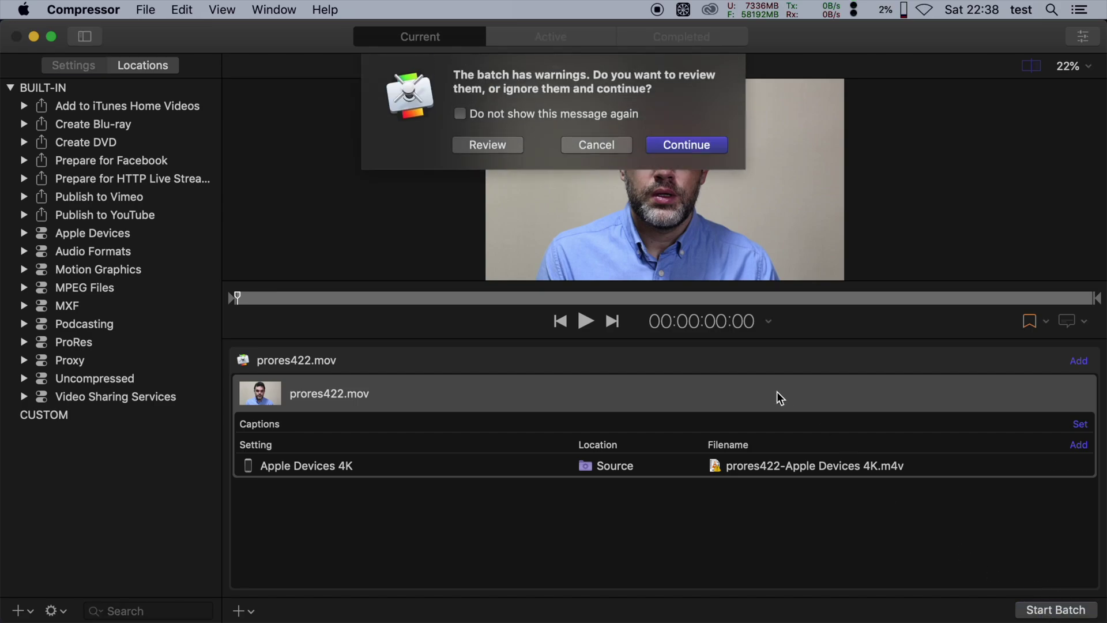
click(478, 141)
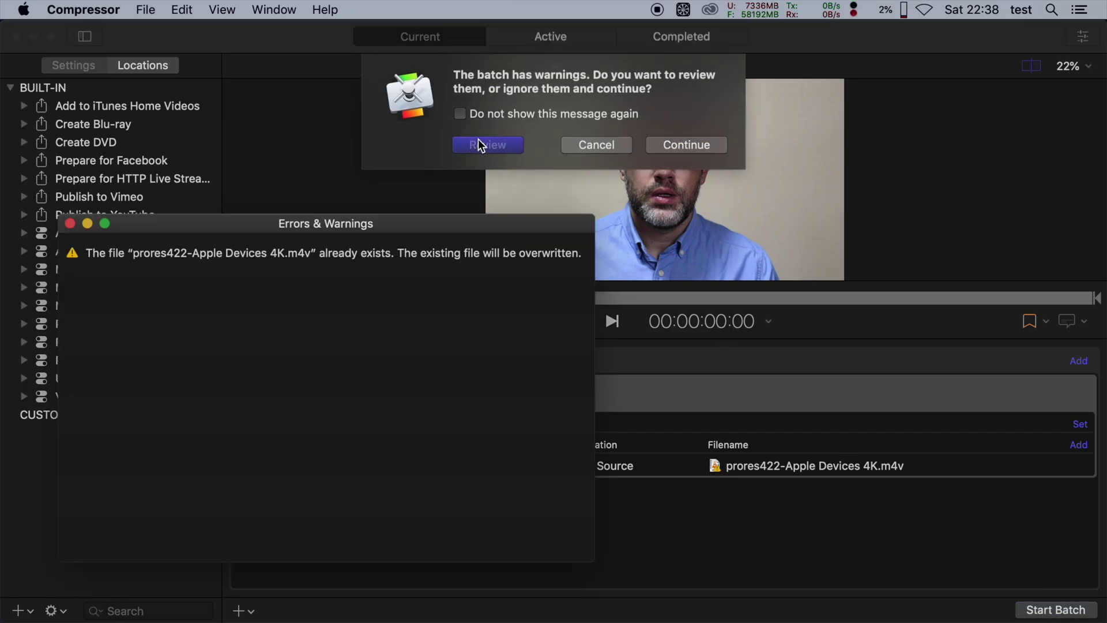
click(70, 224)
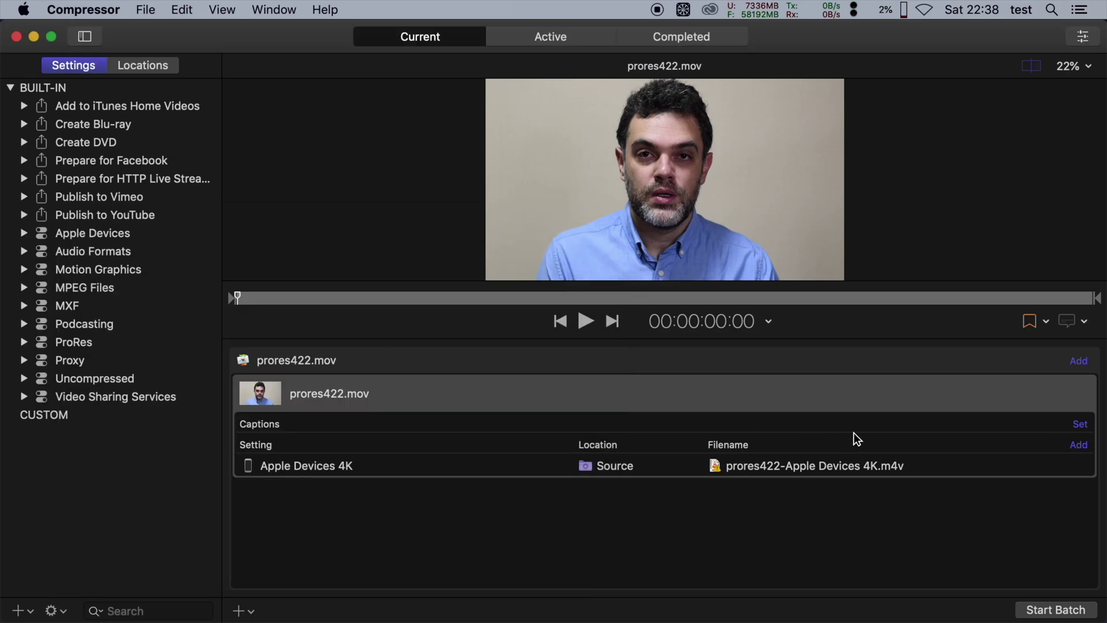
click(1074, 614)
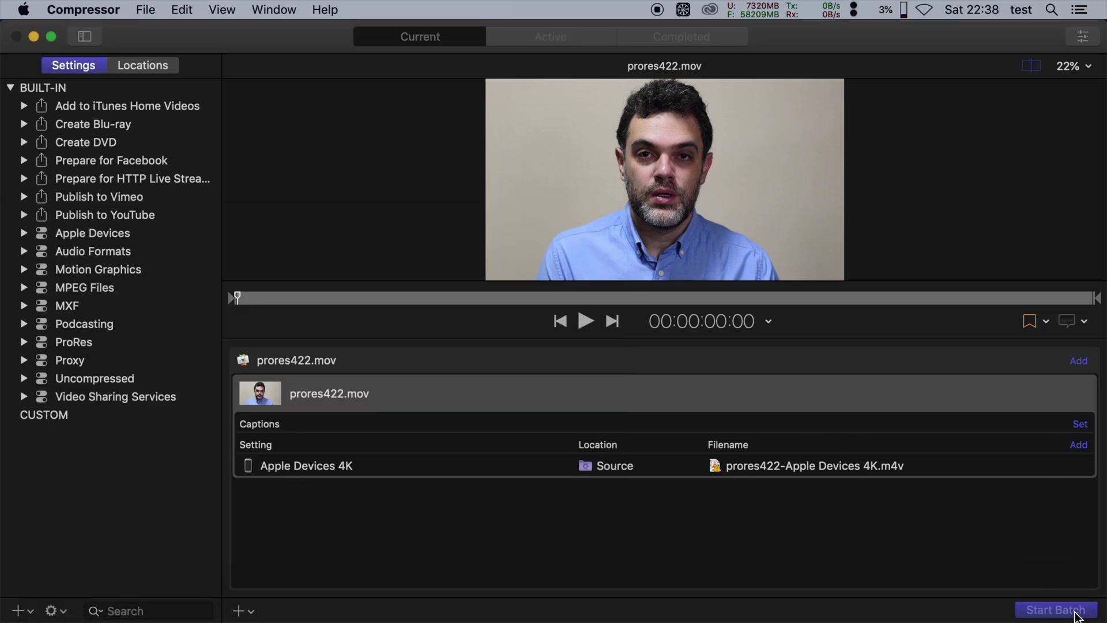
click(680, 149)
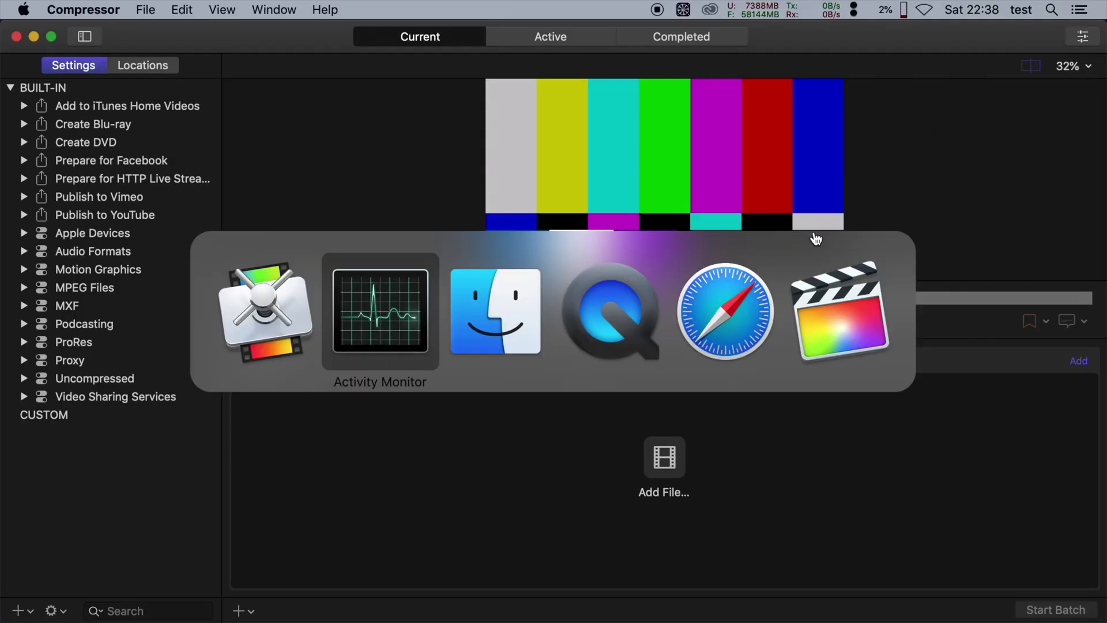
Trash prores422-Apple Devices 4K.m4v and test.m4v from the Desktop using a new Finder window.
key(super+n)
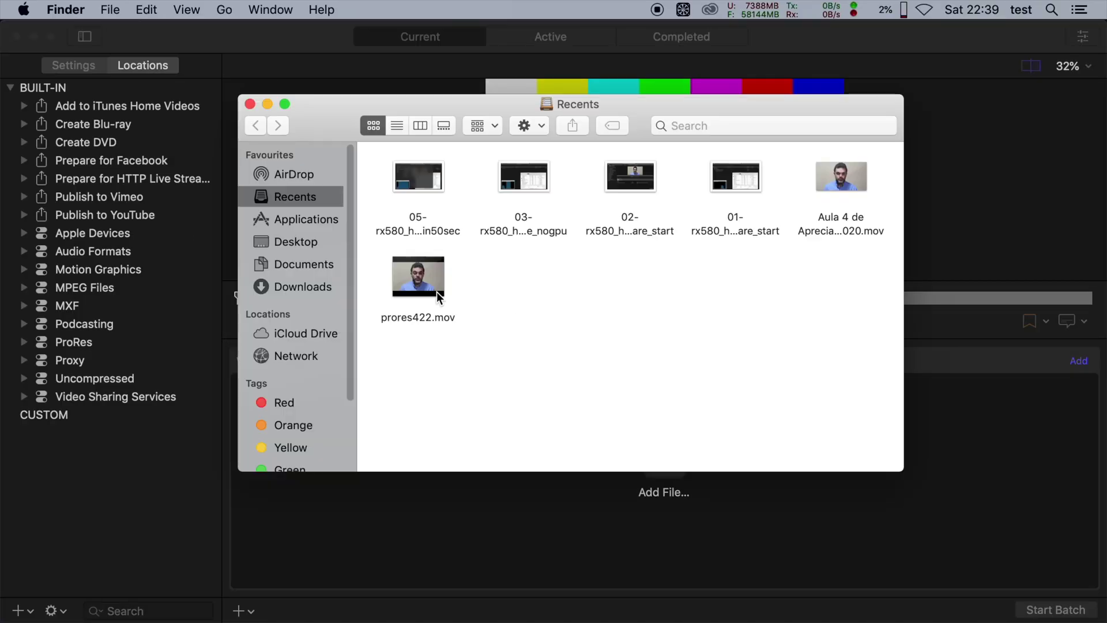
click(321, 240)
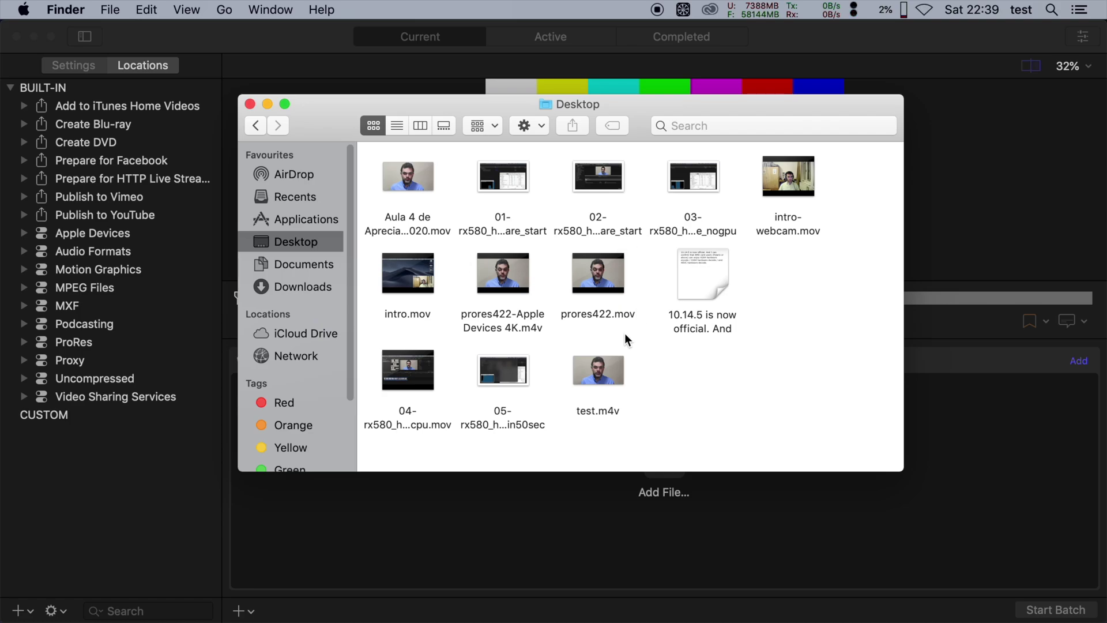
mouse_move(532, 261)
click(525, 279)
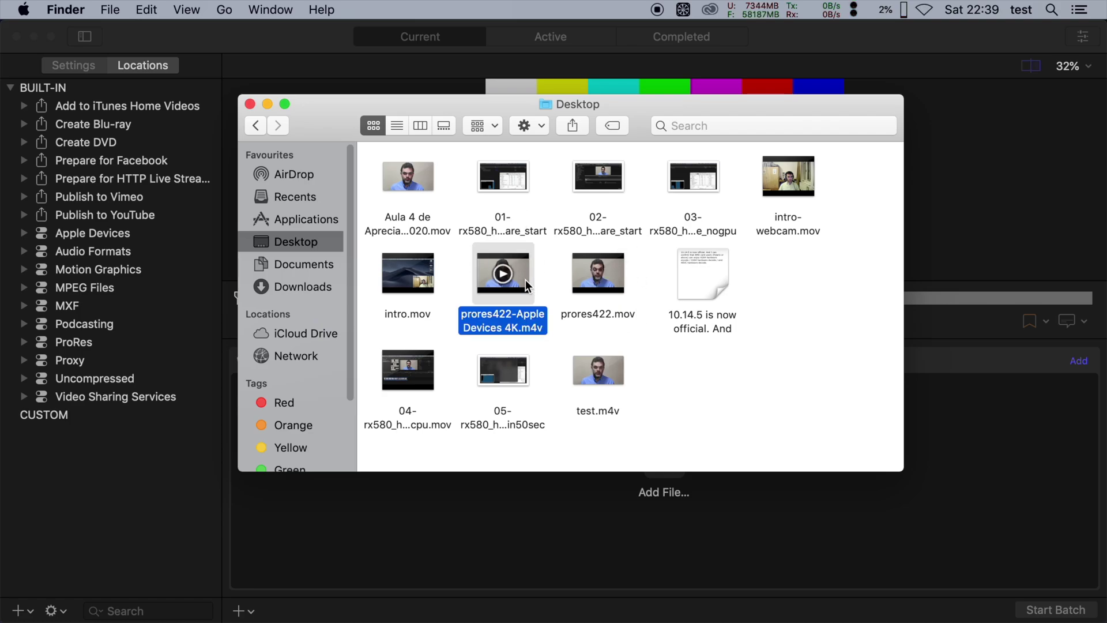
key(super+BackSpace)
click(614, 376)
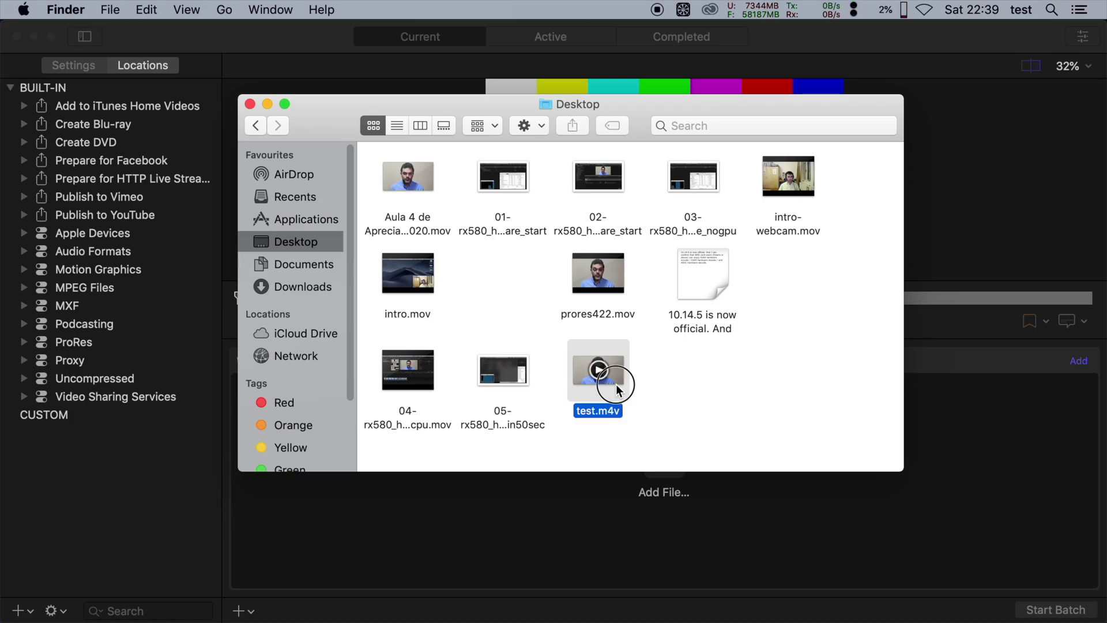
key(super+BackSpace)
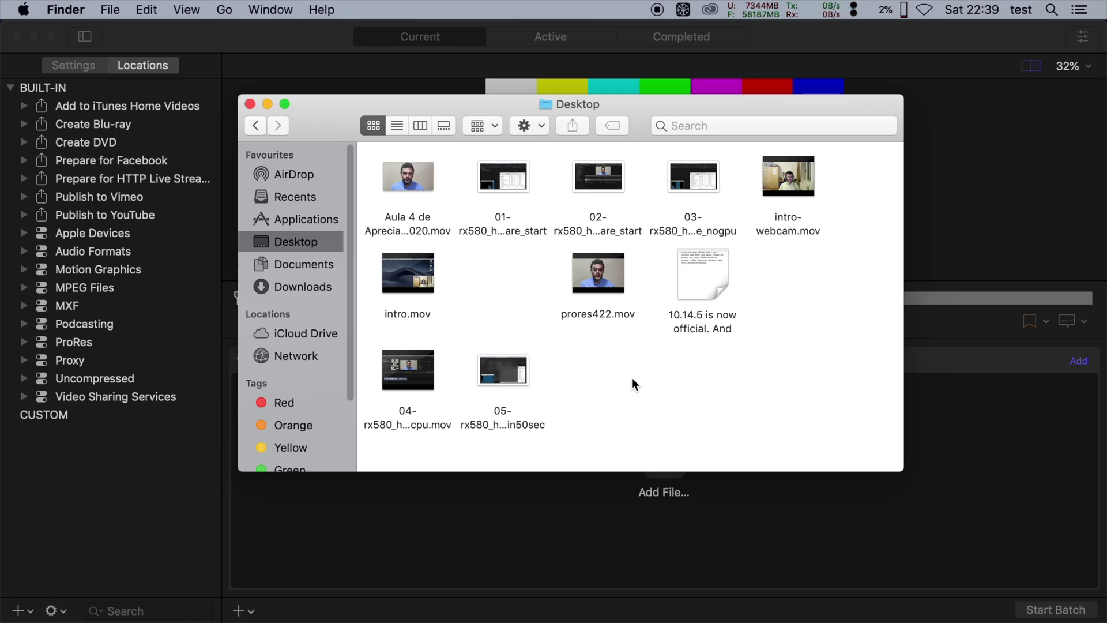
key(super+w)
Add prores422.mov with Apple Devices 4K, start the batch, and watch it in the Active queue.
click(664, 458)
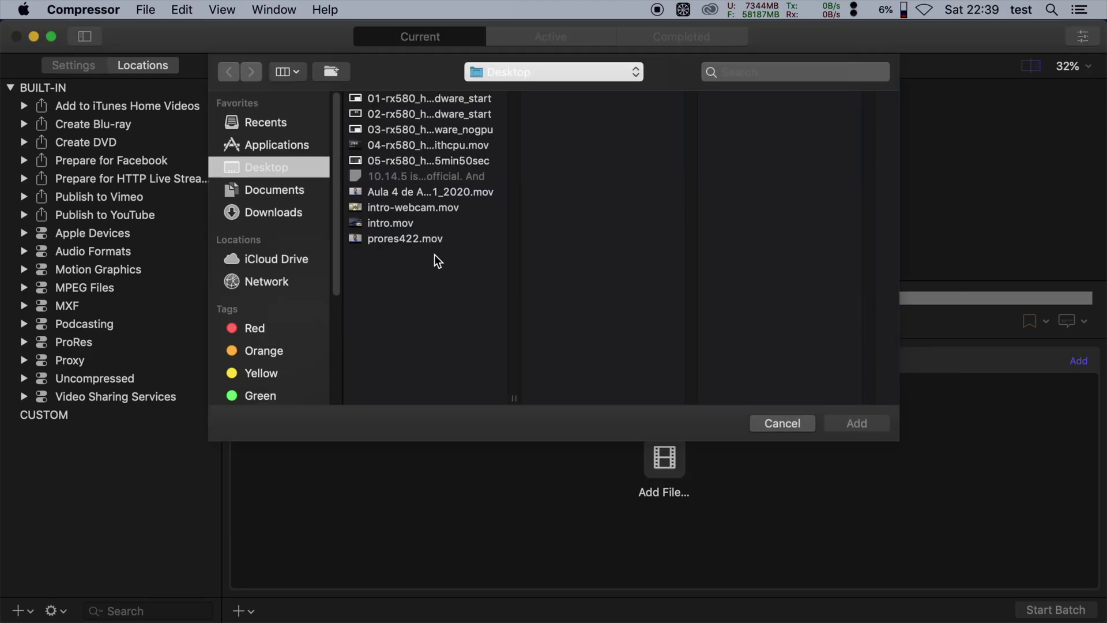
click(431, 240)
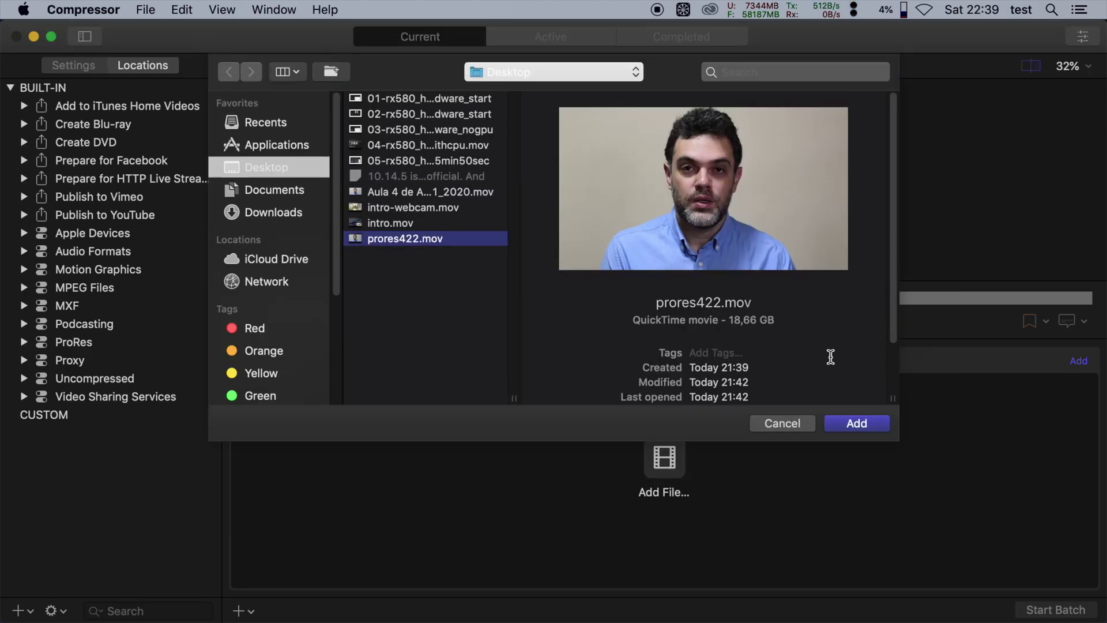
click(855, 421)
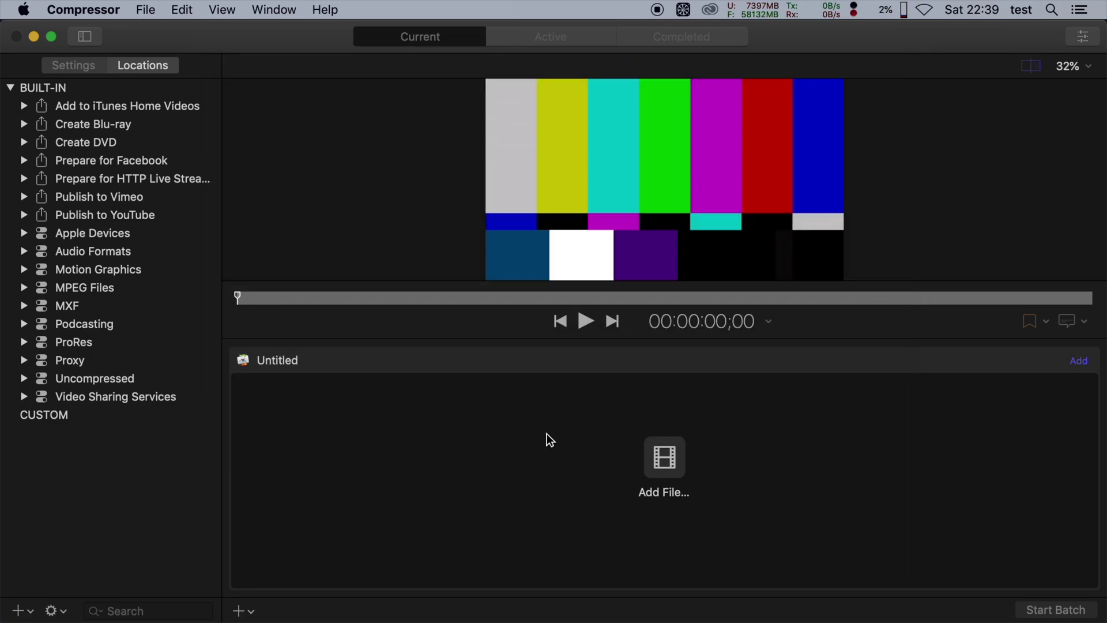
click(487, 264)
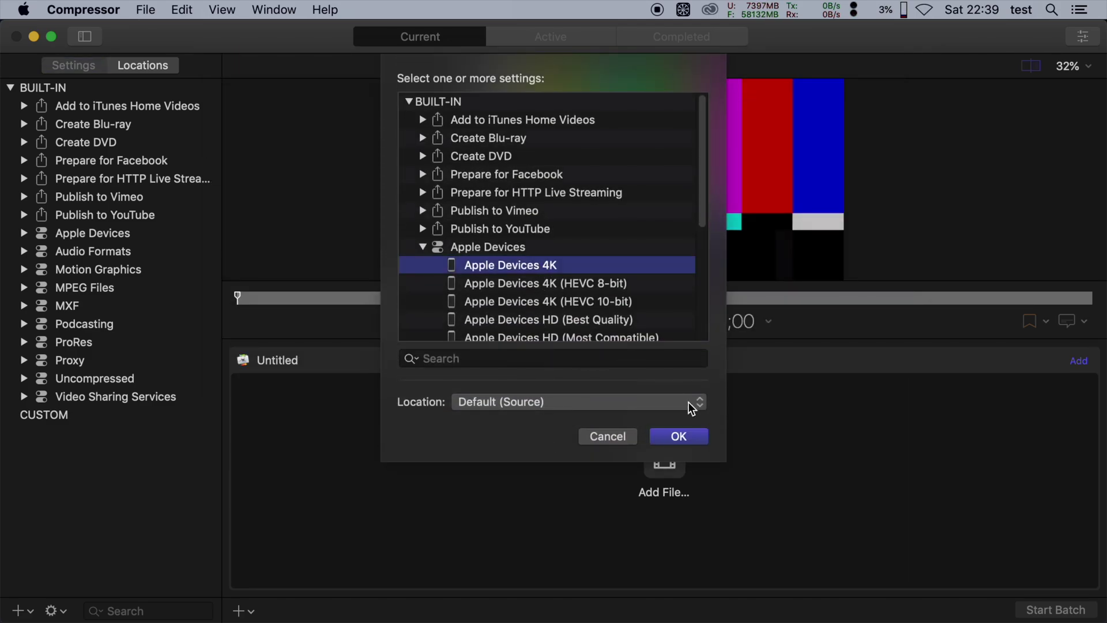
click(679, 436)
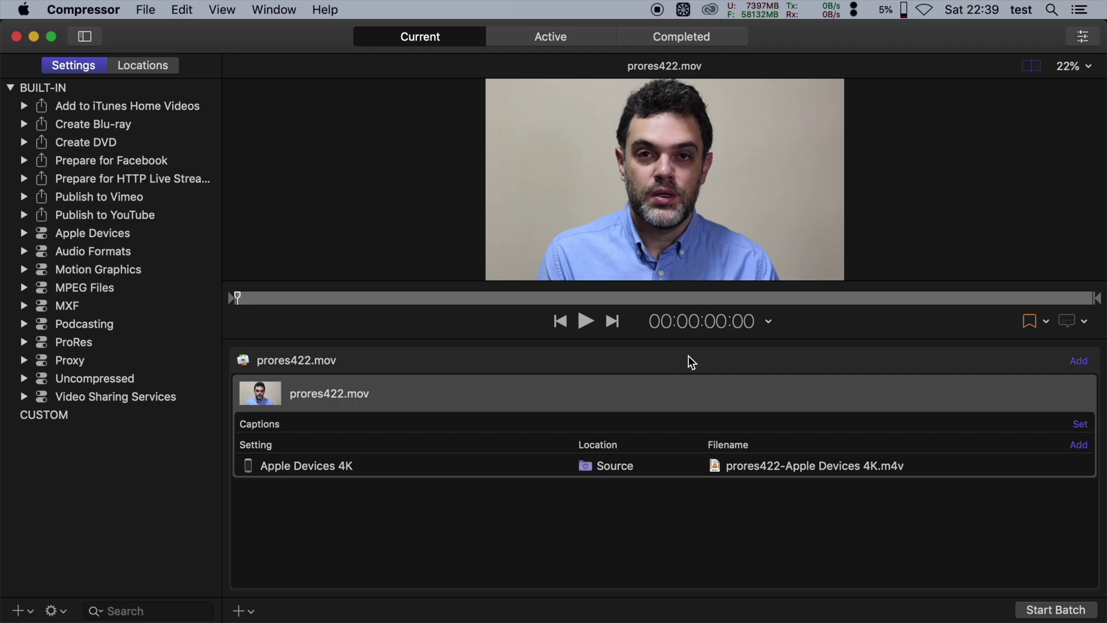
click(1066, 610)
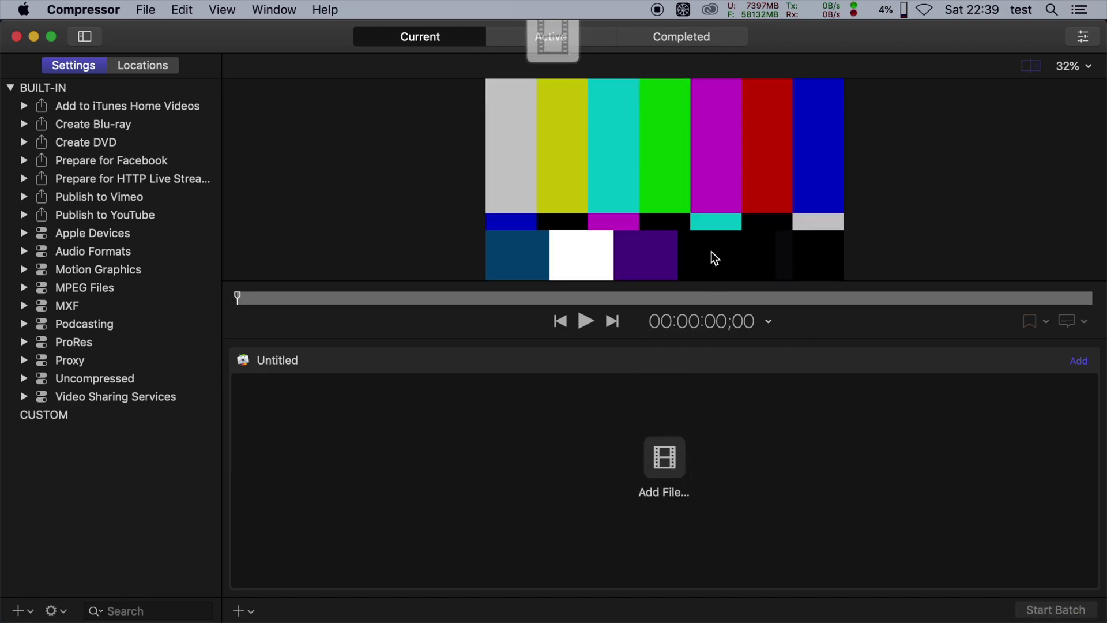
click(559, 36)
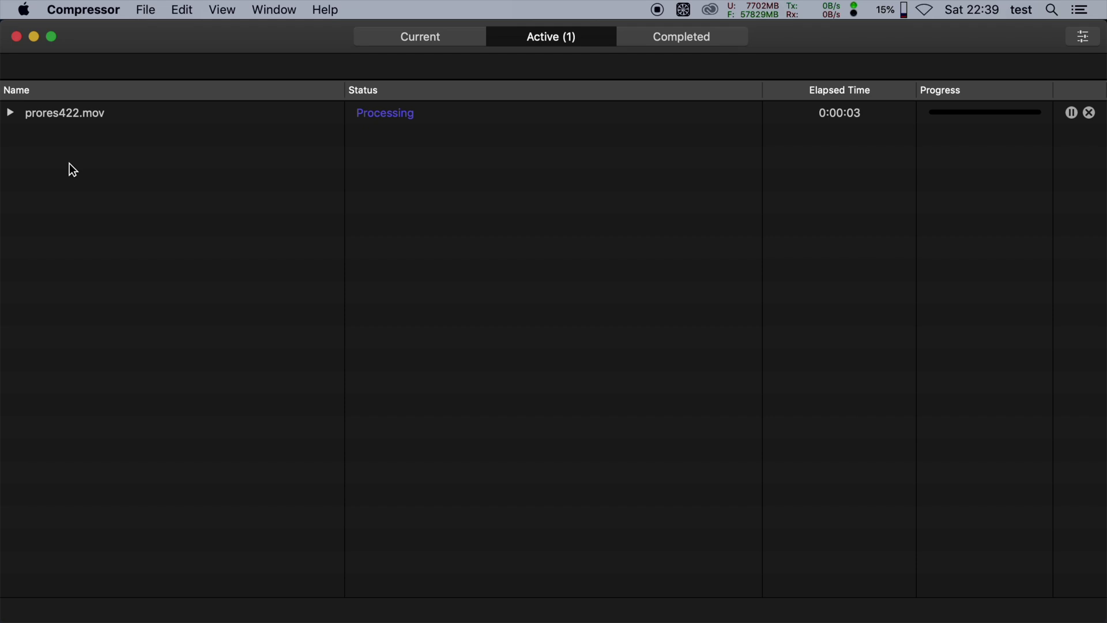
Switch away while the prores422.mov encode processes, then return to Compressor's empty Active queue.
key(super+Tab)
key(super+Tab)
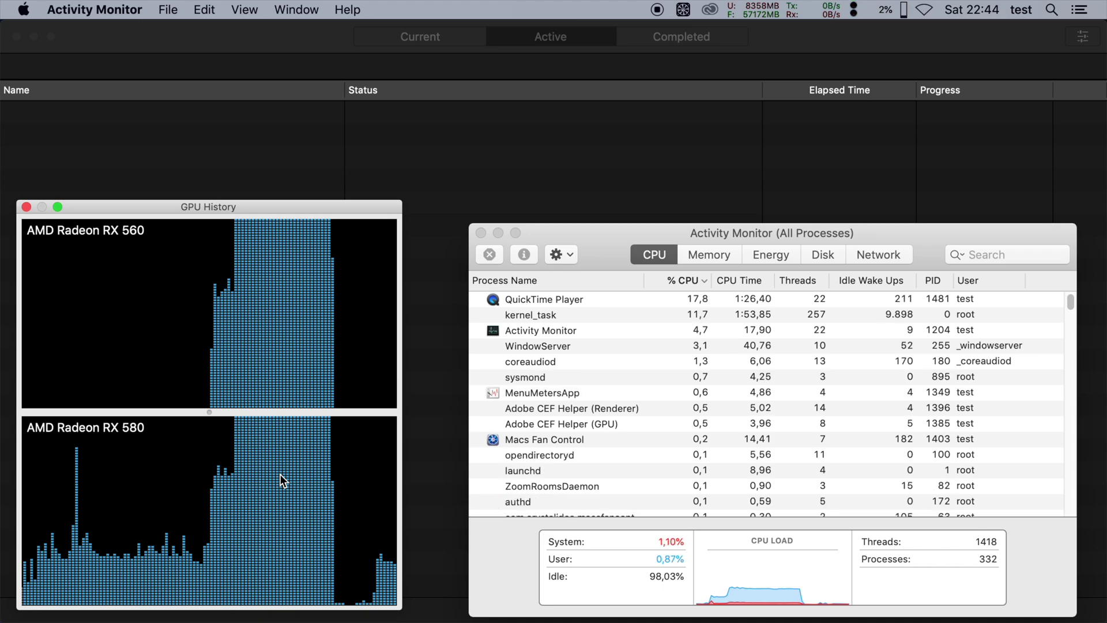
click(183, 119)
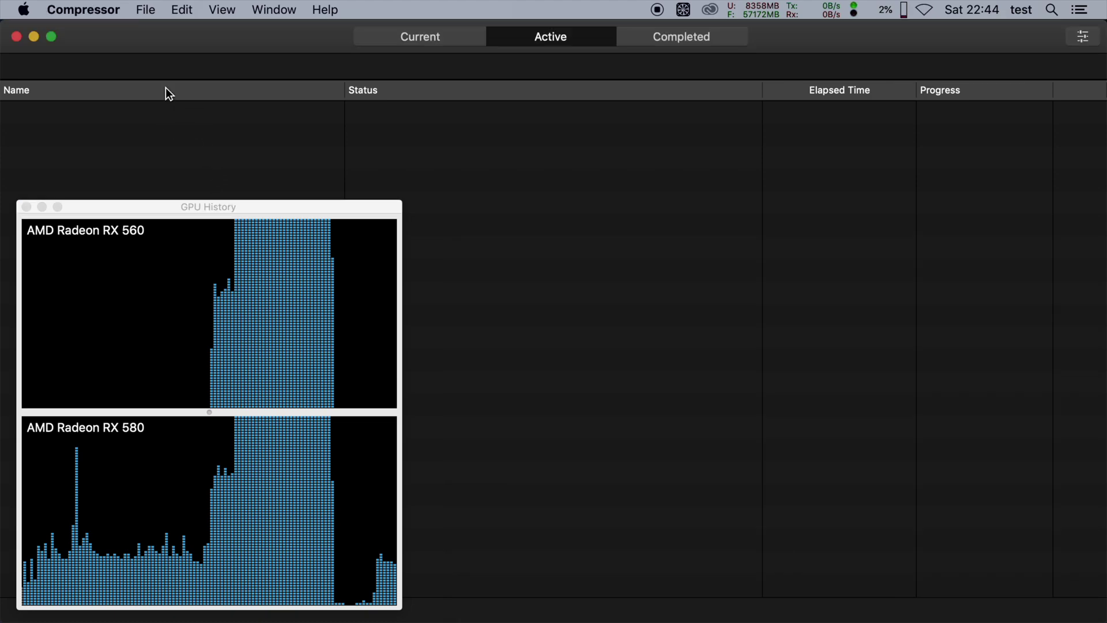
Minimise GPU History and open Compressor's Advanced preferences.
double_click(210, 204)
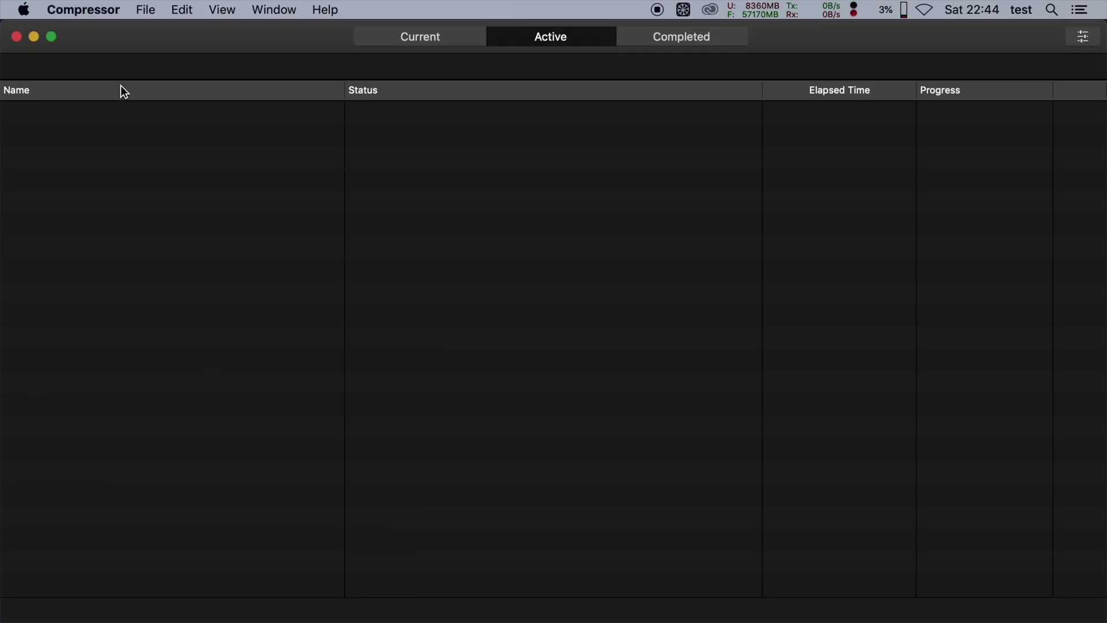
click(102, 11)
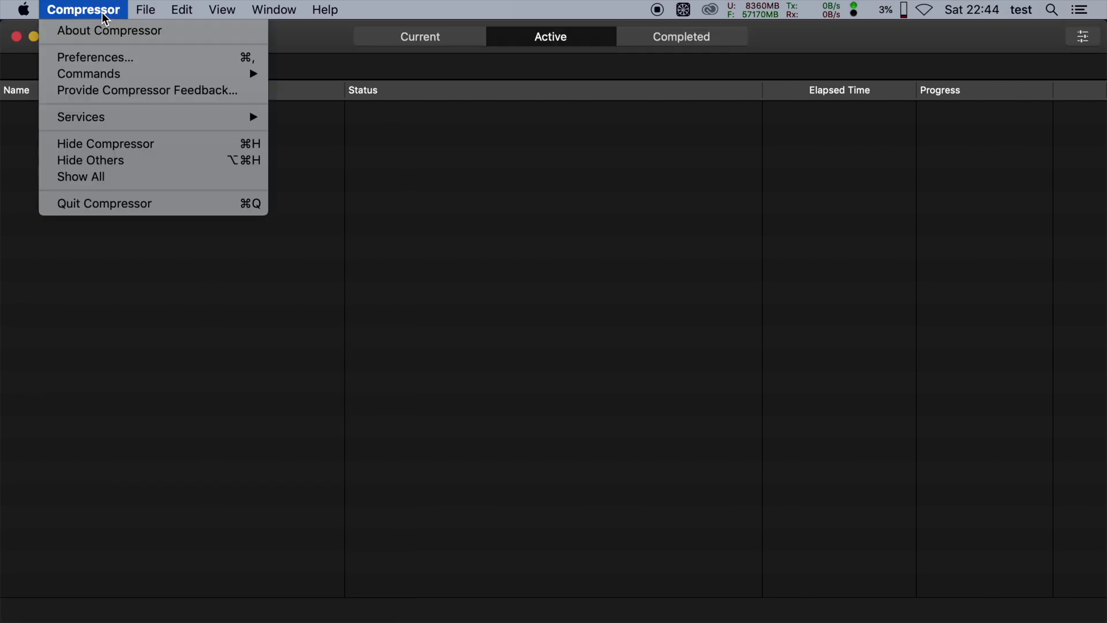
click(99, 56)
click(595, 141)
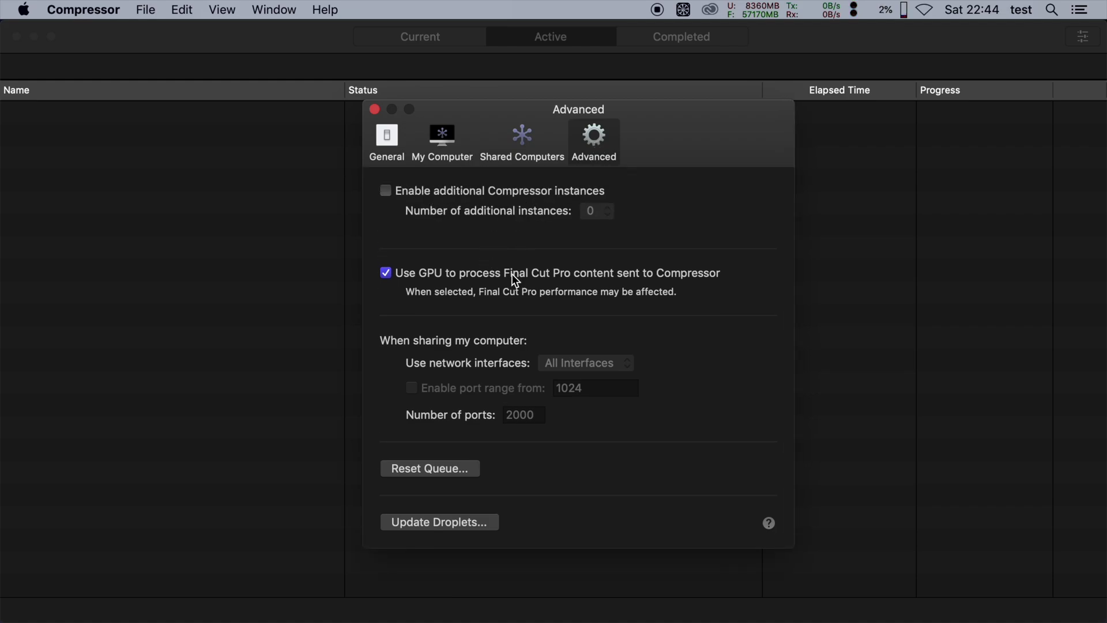
Open the help for the Advanced preferences and scroll through the User Guide page.
click(770, 524)
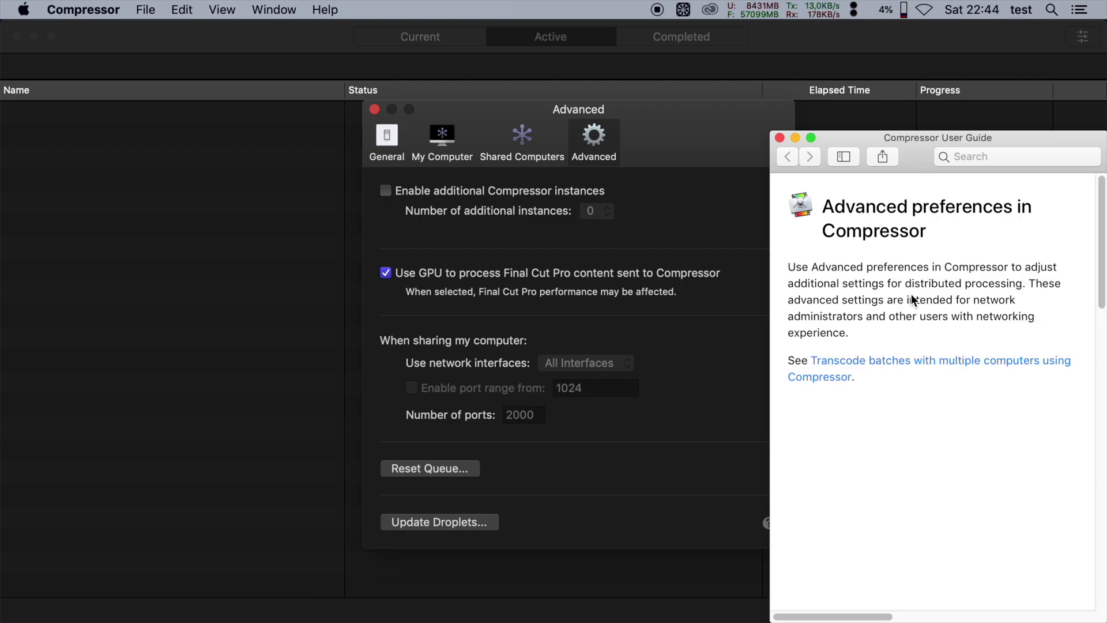
scroll(887, 354, down, 3)
scroll(870, 510, down, 3)
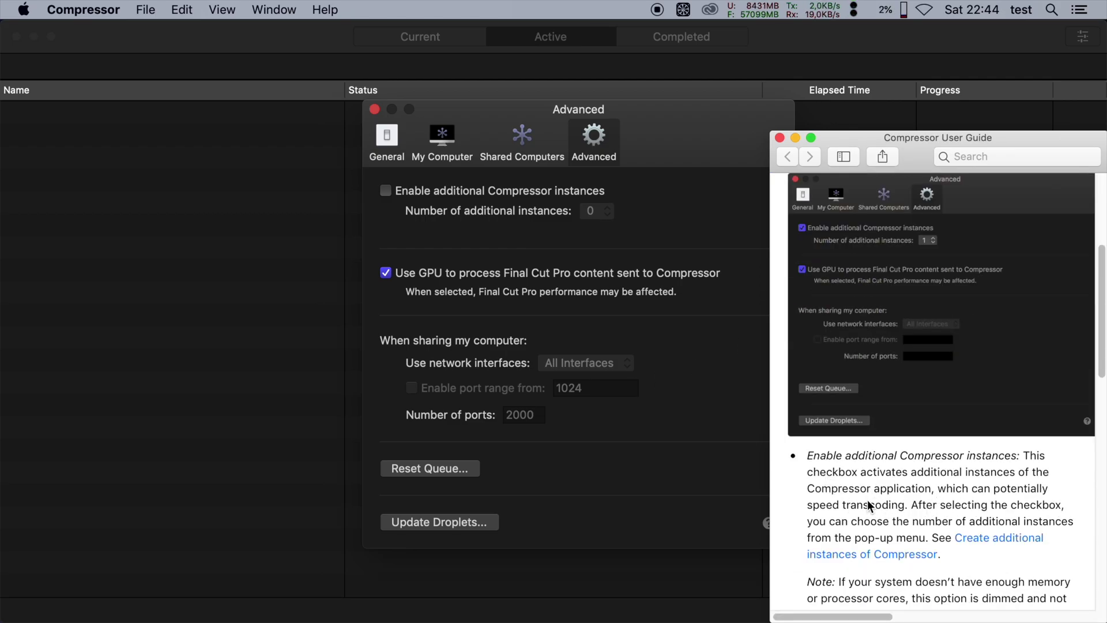
scroll(936, 511, down, 2)
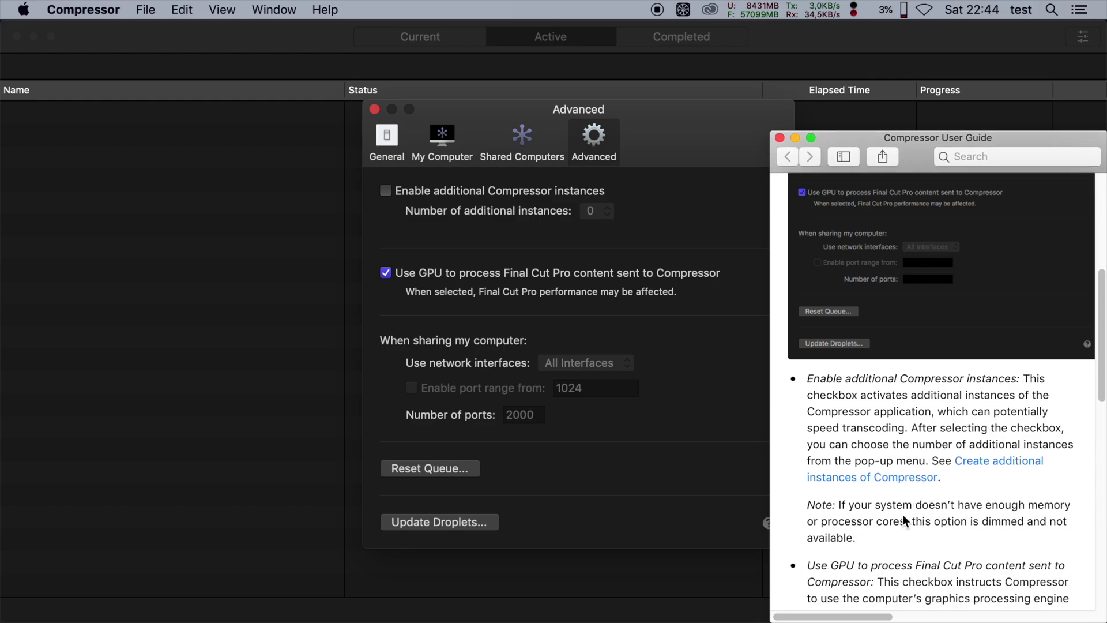
scroll(903, 519, down, 2)
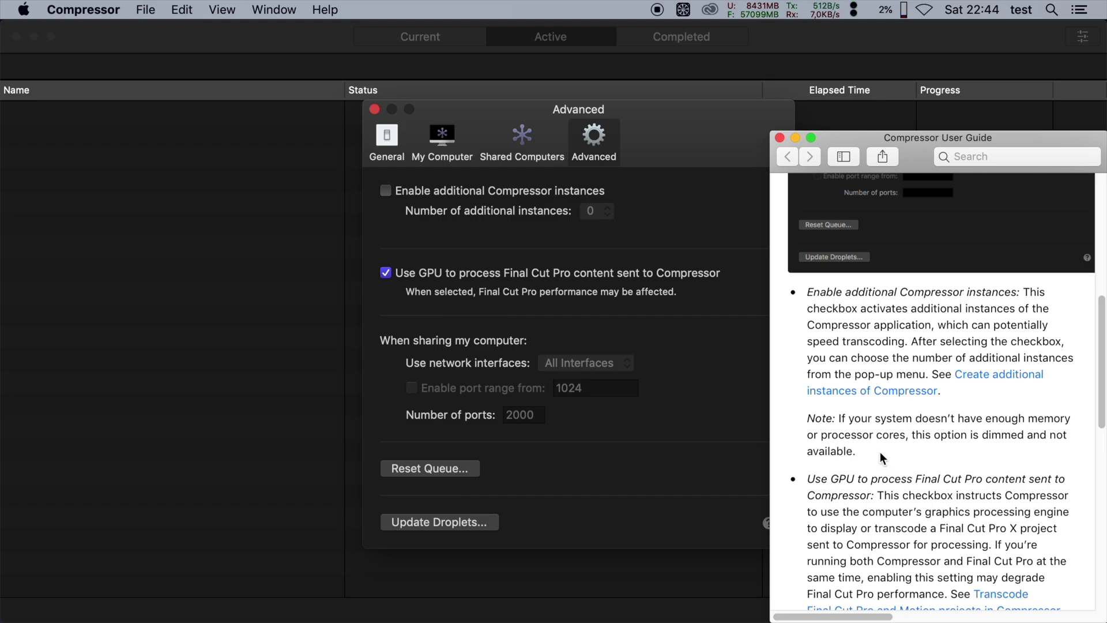
drag(880, 452, 825, 420)
scroll(825, 420, down, 2)
scroll(825, 420, down, 1)
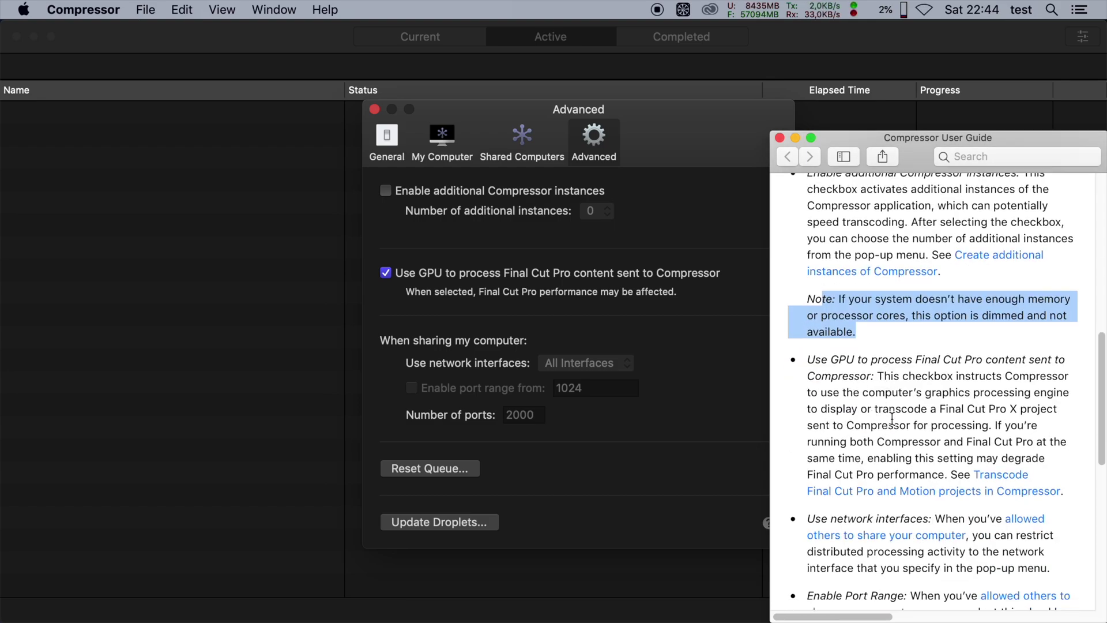
scroll(892, 417, up, 1)
Read the additional instances help page, highlighting the note that HEVC needs a single instance.
click(897, 315)
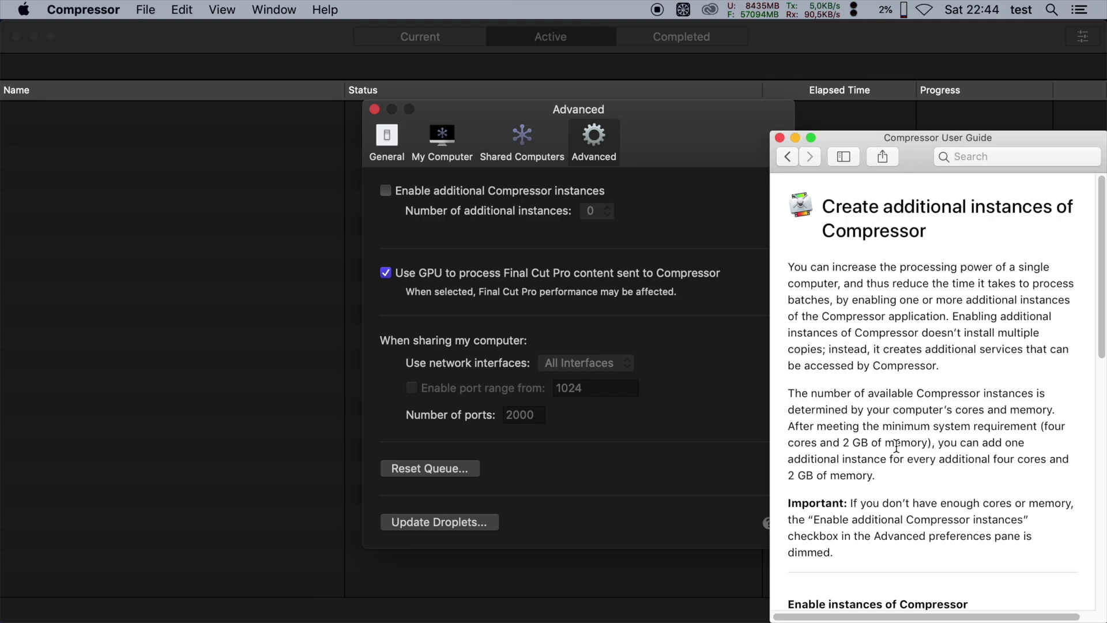
scroll(895, 495, down, 9)
scroll(888, 493, down, 3)
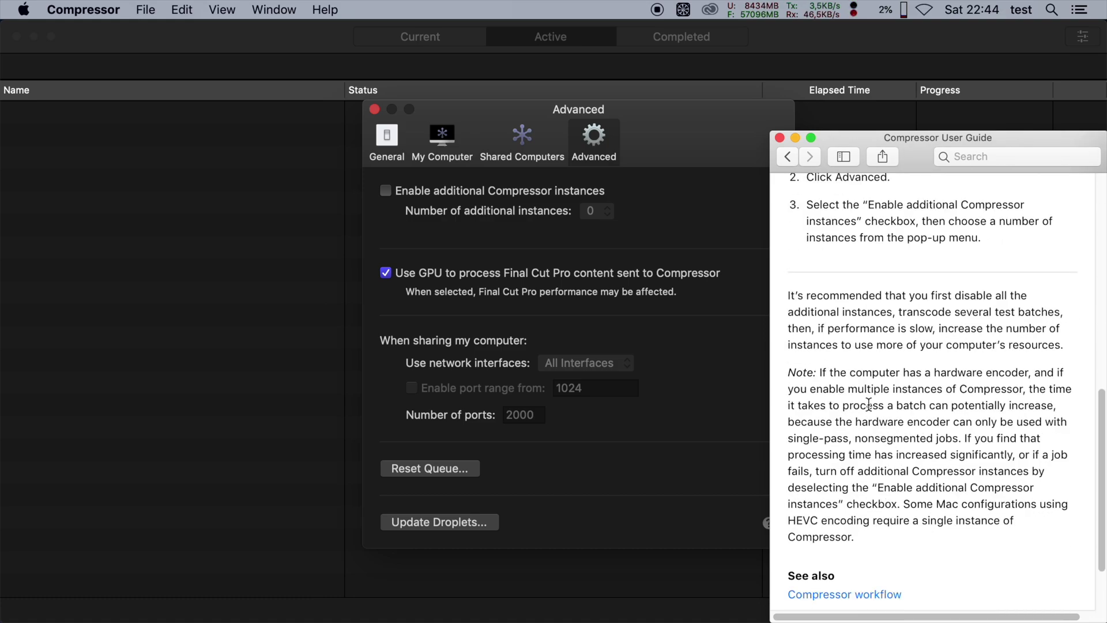
drag(817, 371, 970, 487)
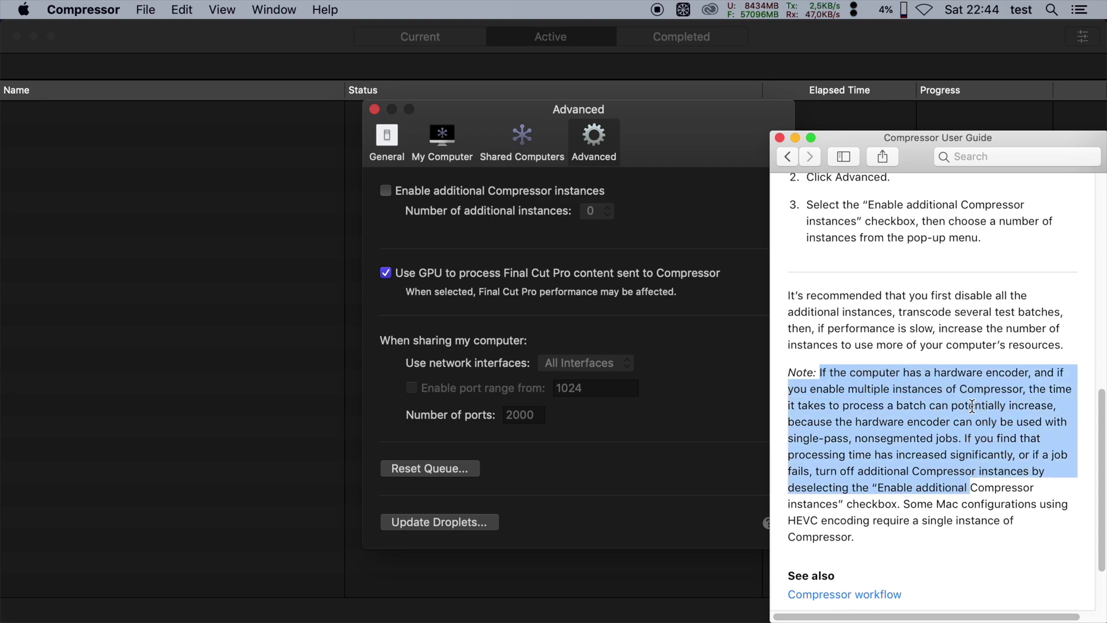
click(857, 414)
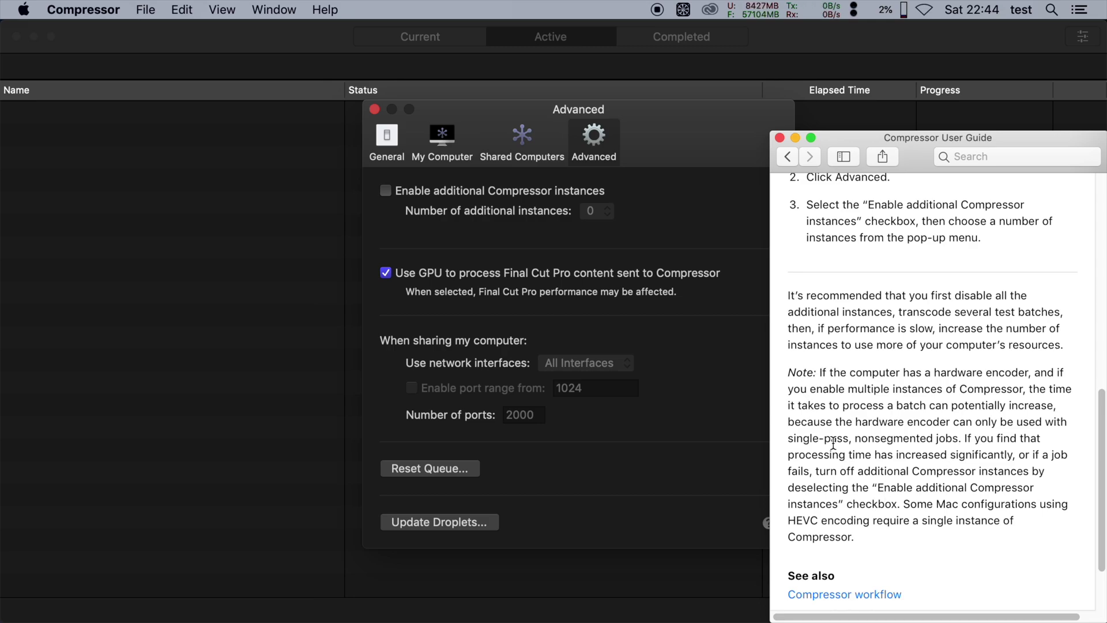
drag(862, 536, 879, 515)
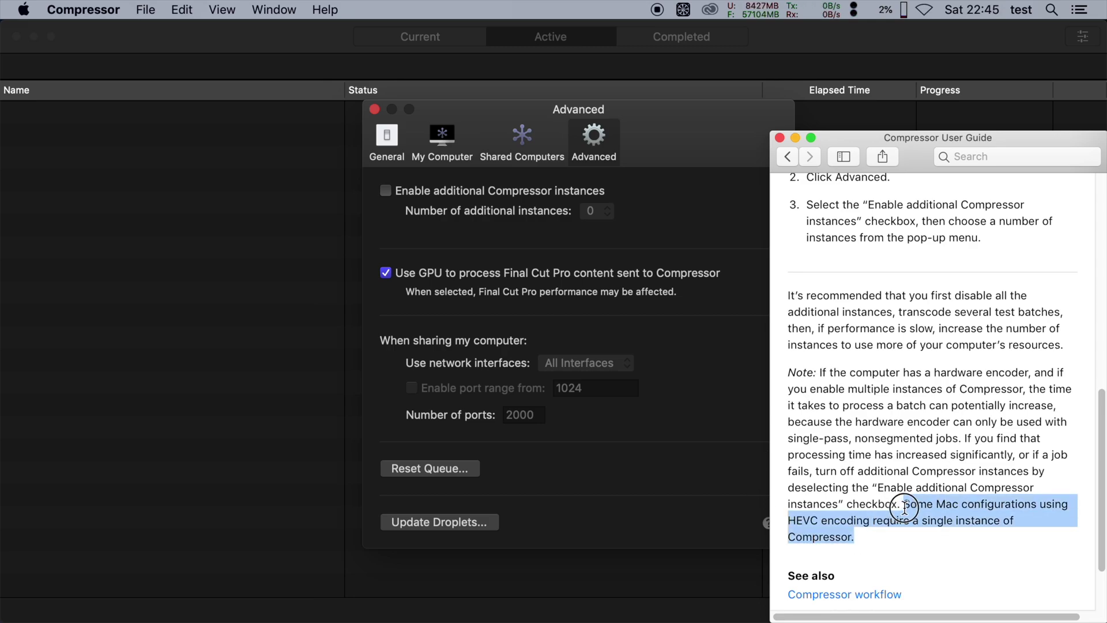
drag(904, 507, 896, 520)
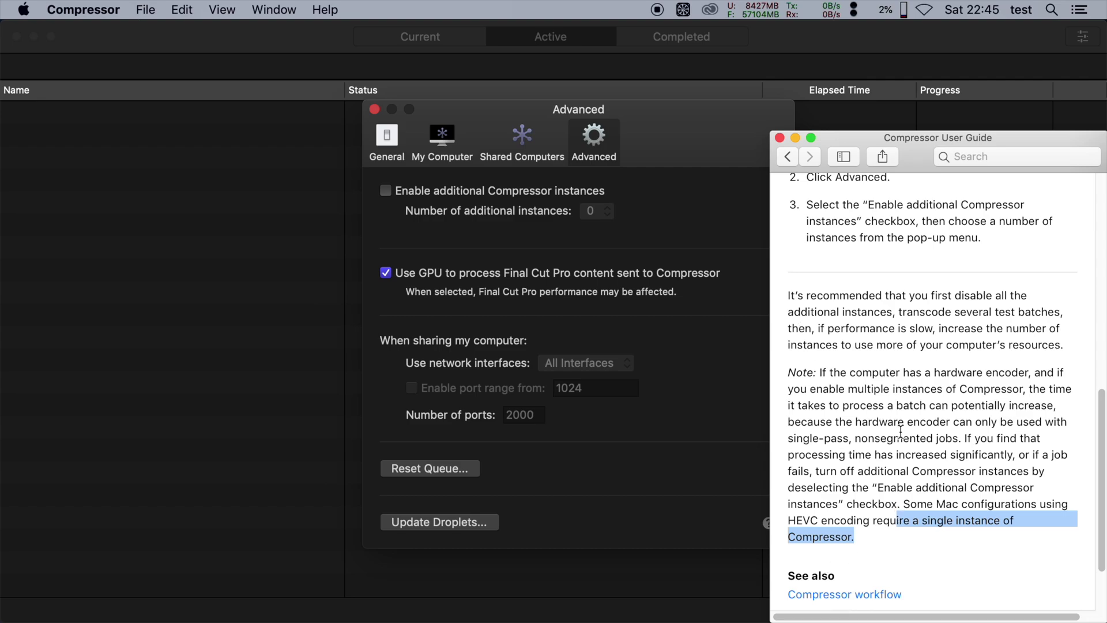
Close the User Guide and preferences, then switch to the Completed batch list.
click(779, 137)
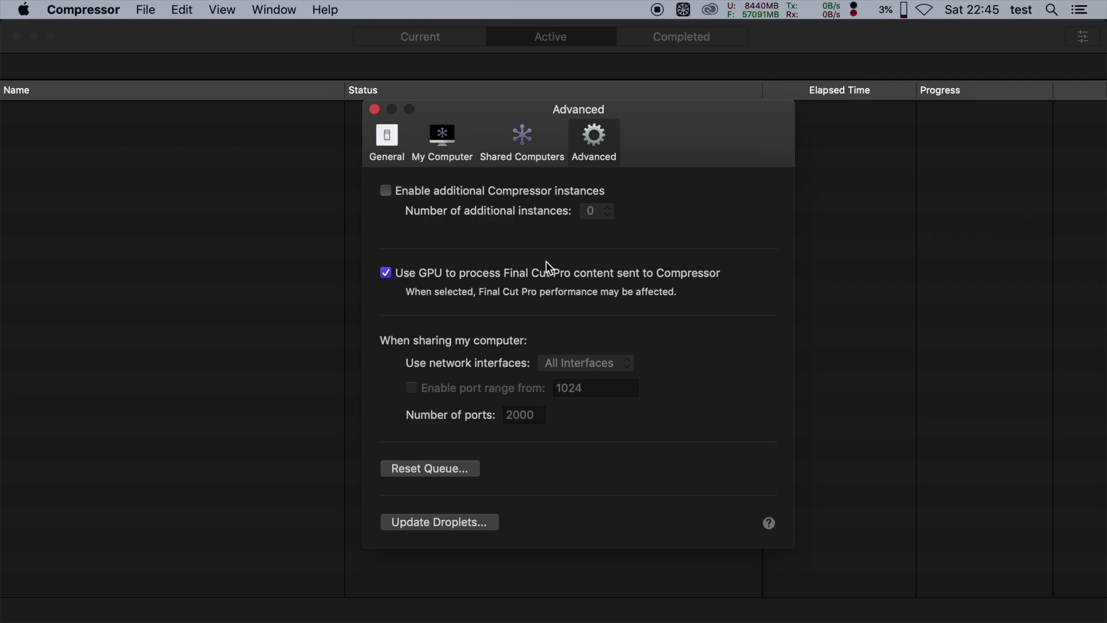
click(374, 109)
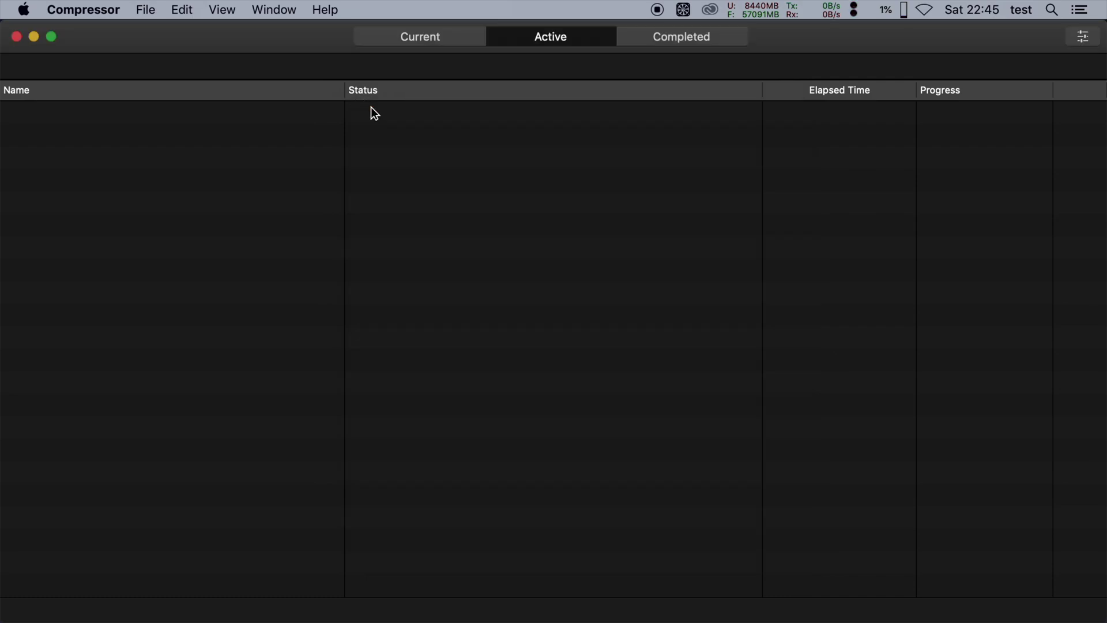
click(664, 40)
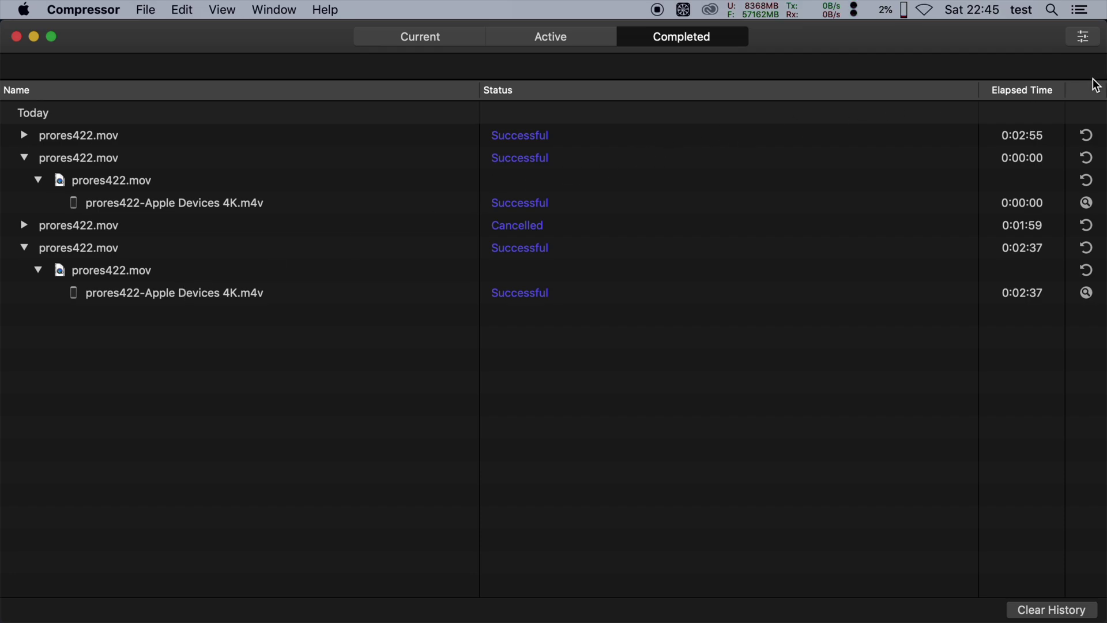
Expand the prores422.mov jobs to show their outputs and elapsed times.
click(1032, 90)
click(26, 134)
click(26, 133)
click(26, 154)
click(25, 203)
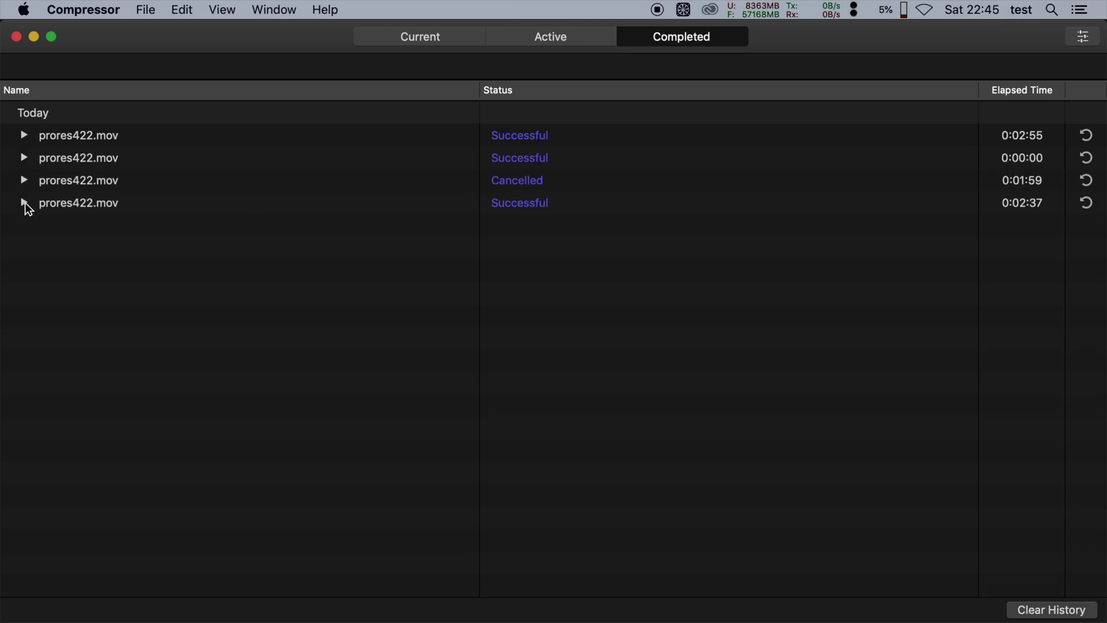
click(25, 203)
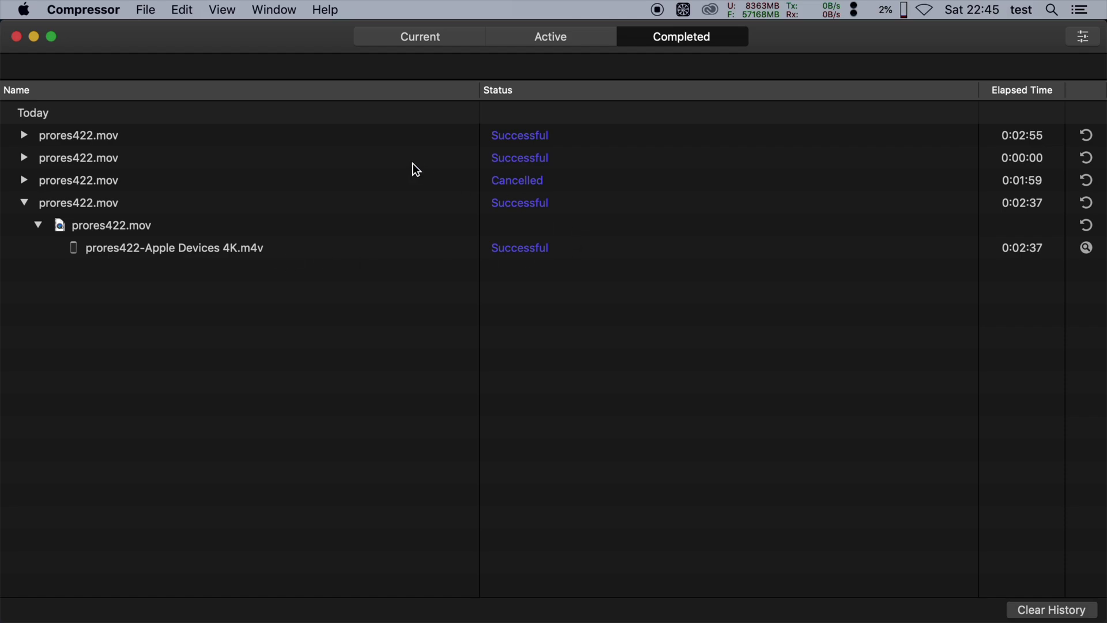
alt+click(24, 180)
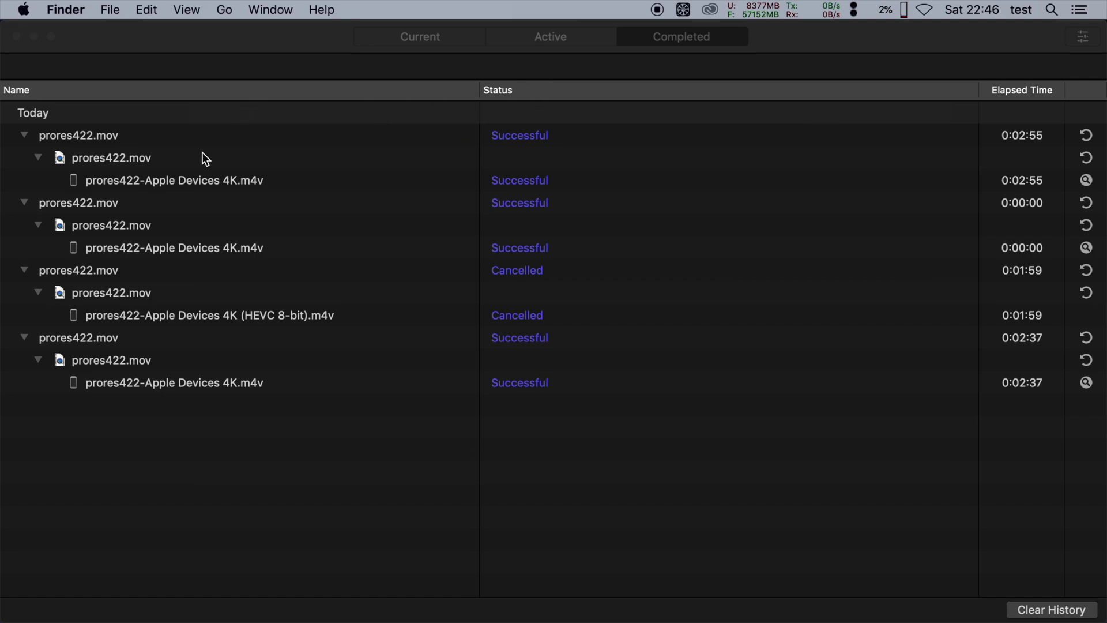
Open the Inspector and compare each prores422.mov batch's date added and status in Batch Properties.
click(1095, 51)
click(1092, 43)
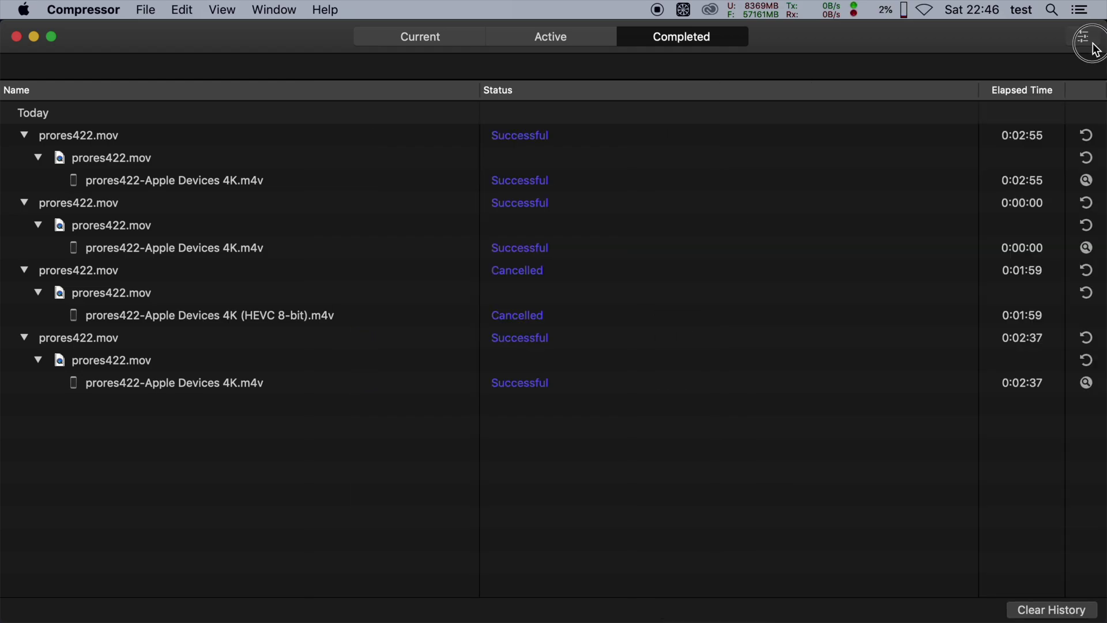
click(266, 144)
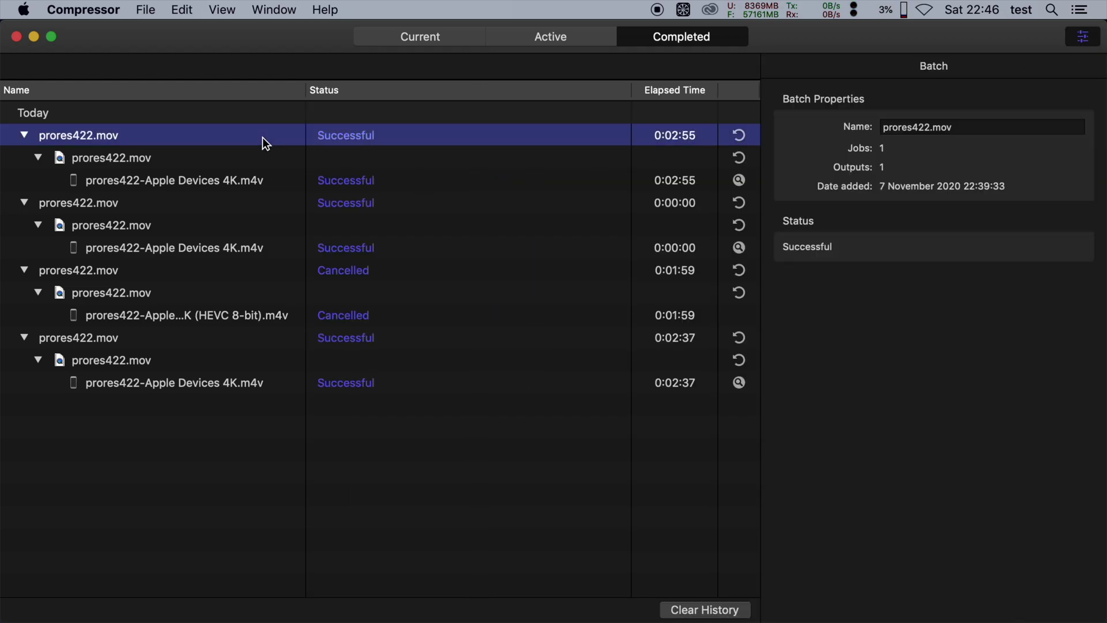
click(213, 338)
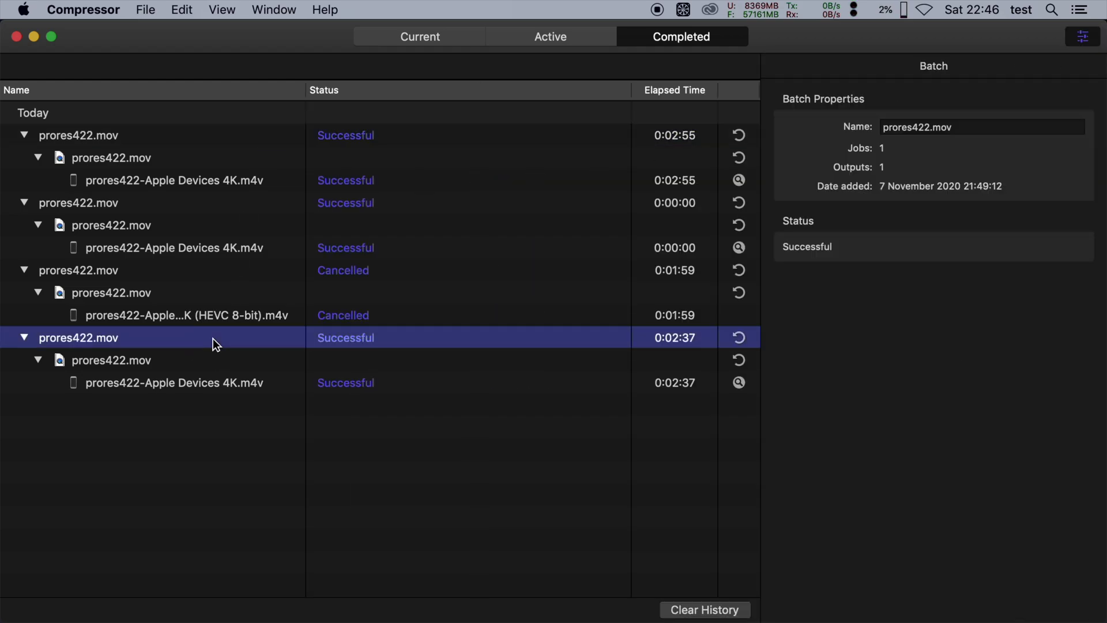
click(213, 275)
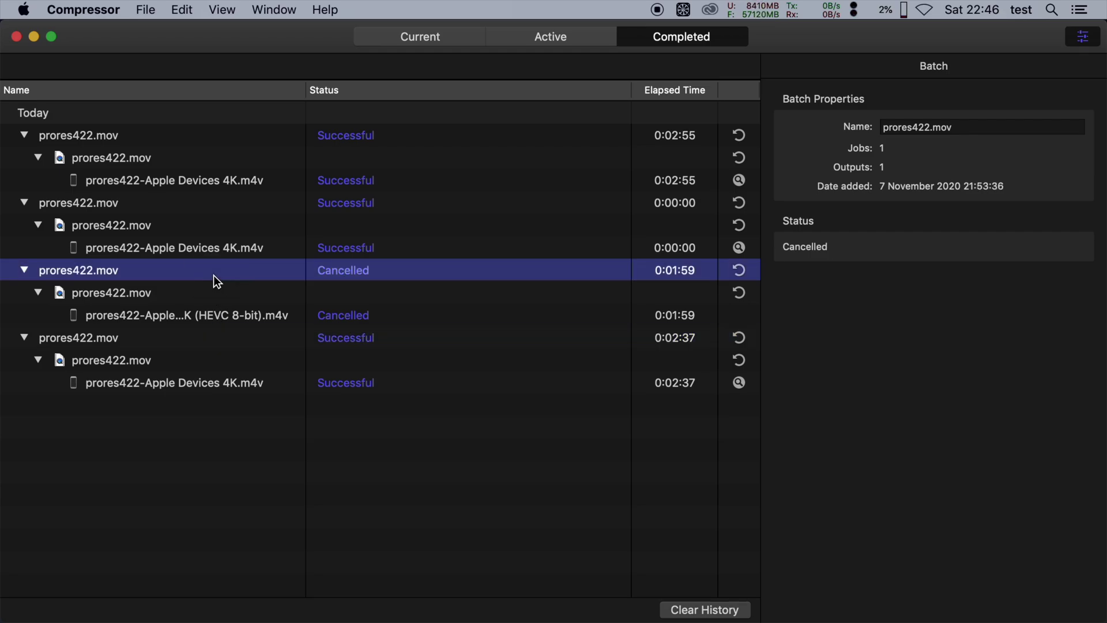
click(217, 202)
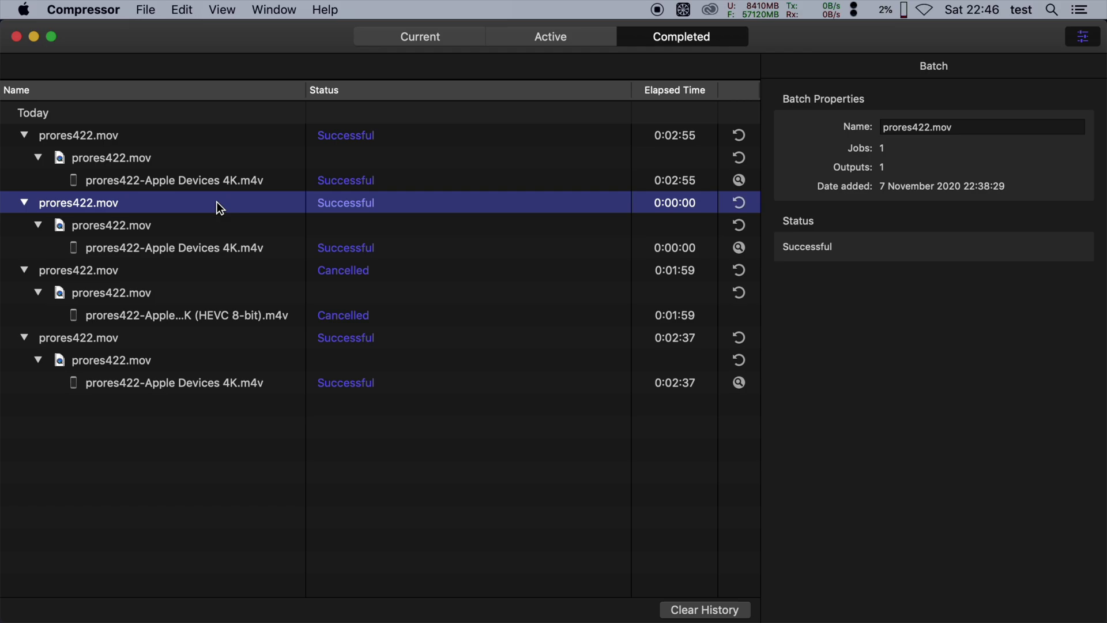
click(201, 338)
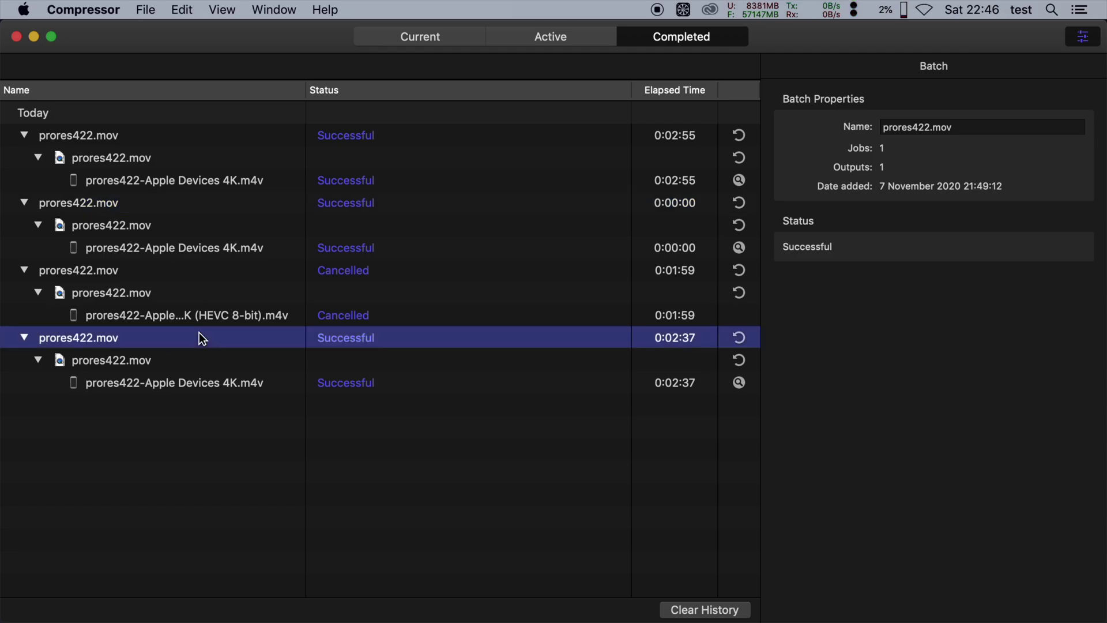
click(205, 140)
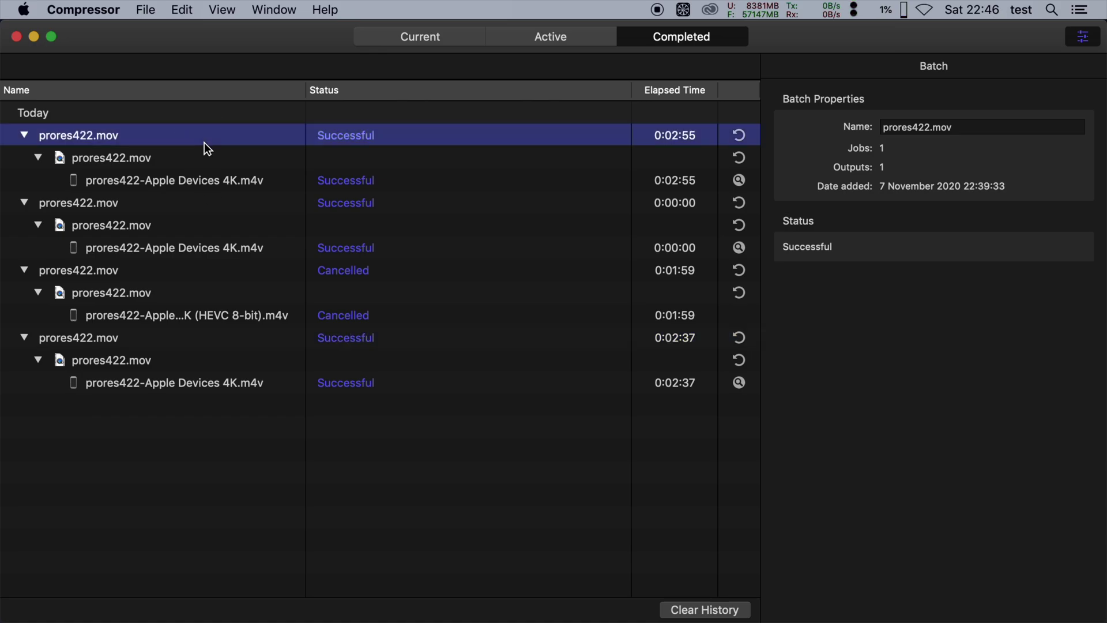
click(194, 342)
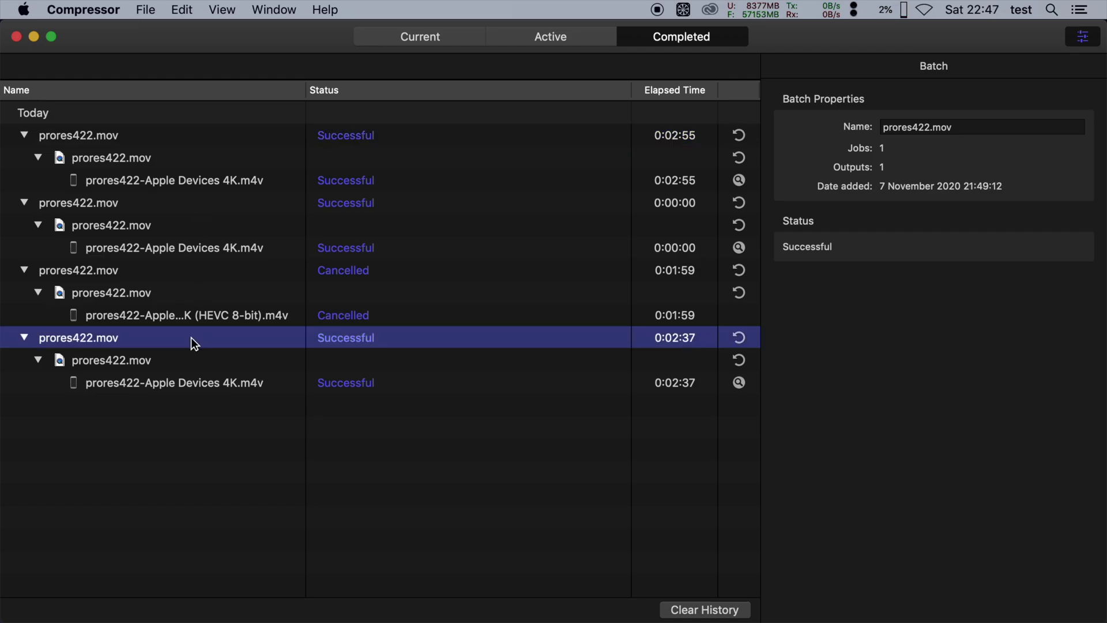
click(695, 136)
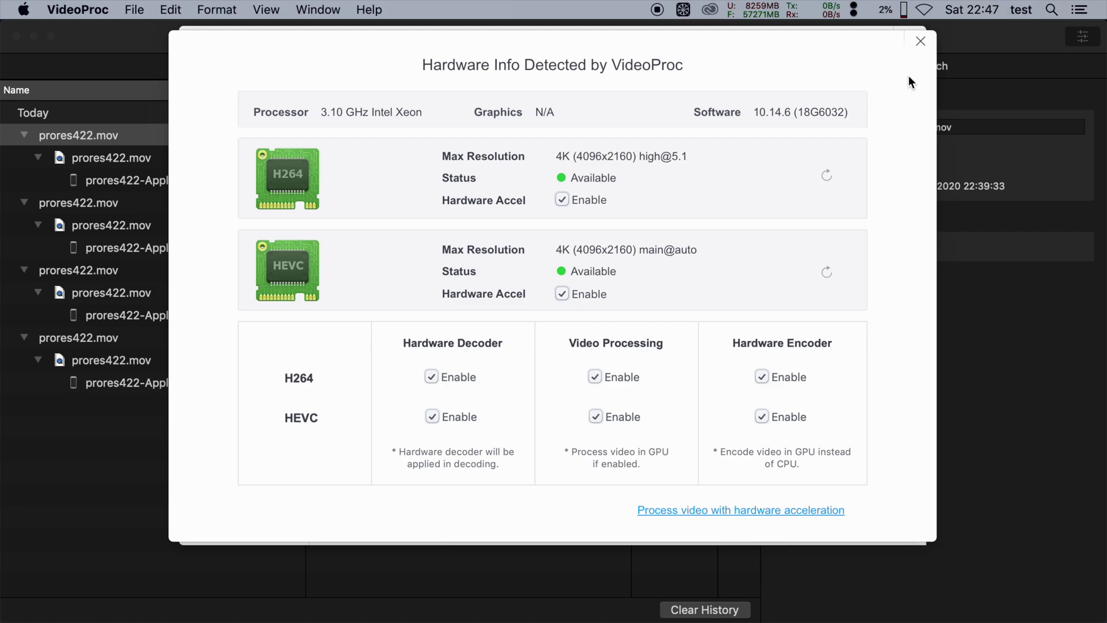
Close VideoProc's Hardware Info and Setting dialogs and its main window.
click(923, 42)
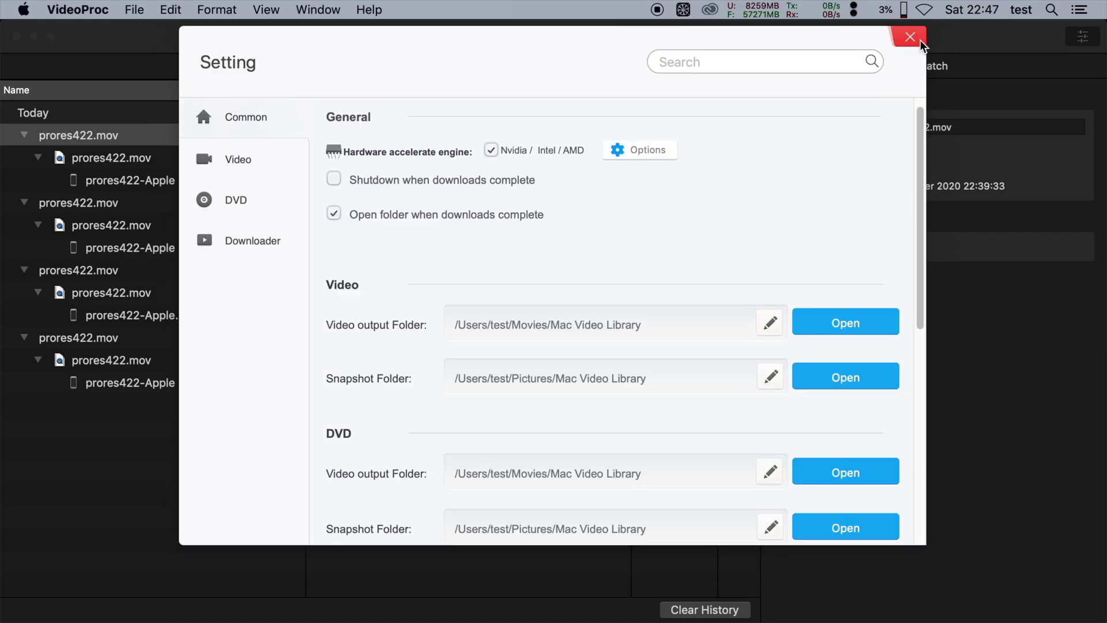
click(919, 40)
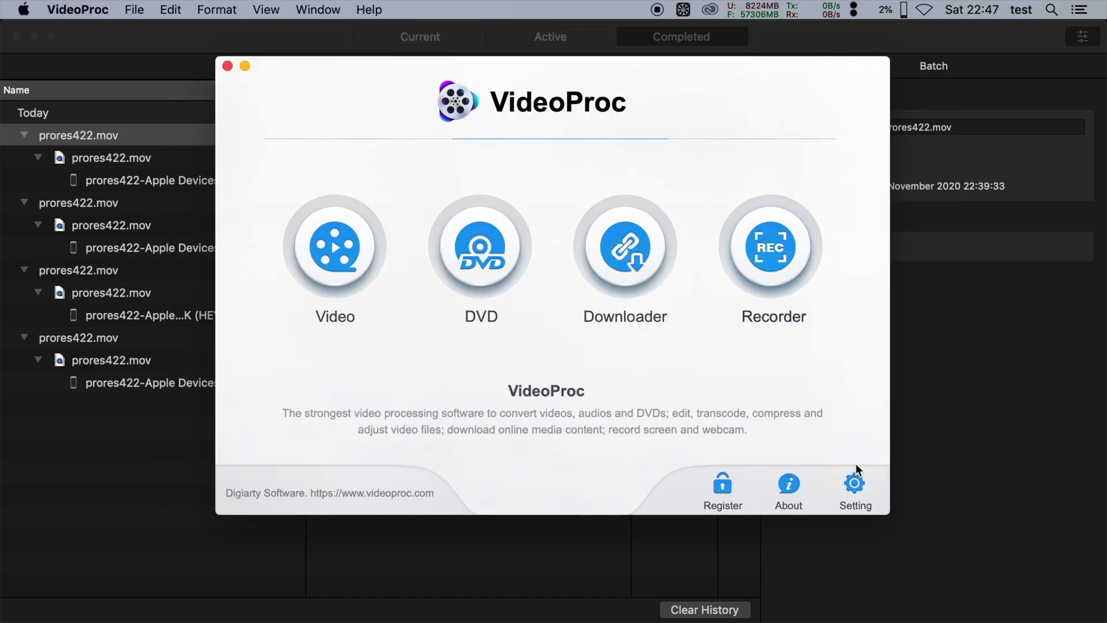
click(228, 66)
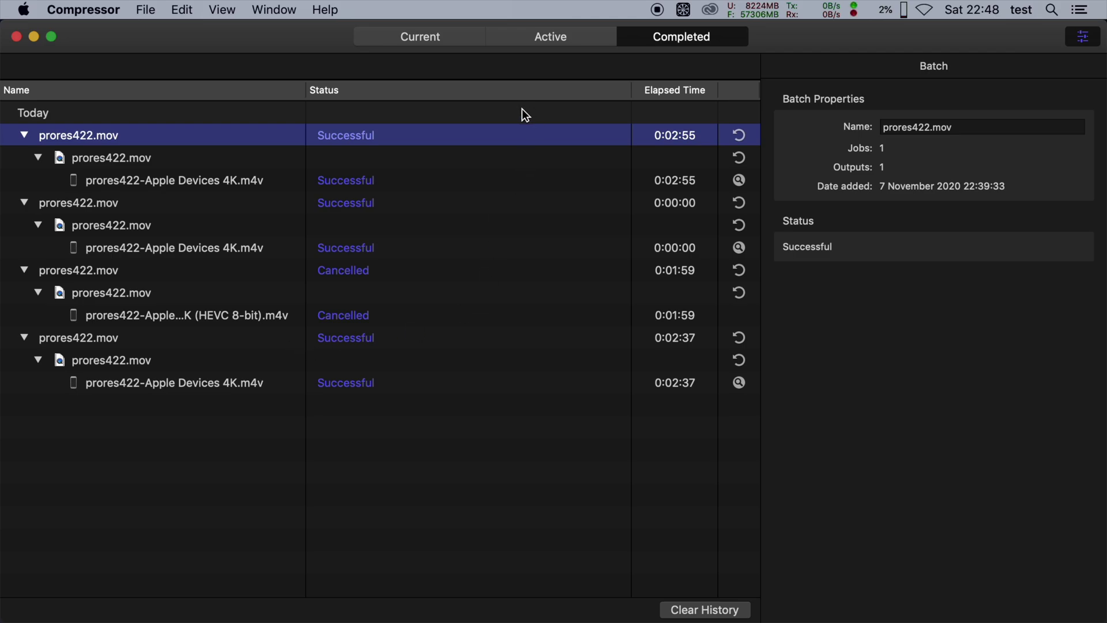
Compare the fourth and first batches' details in Compressor's history.
click(440, 338)
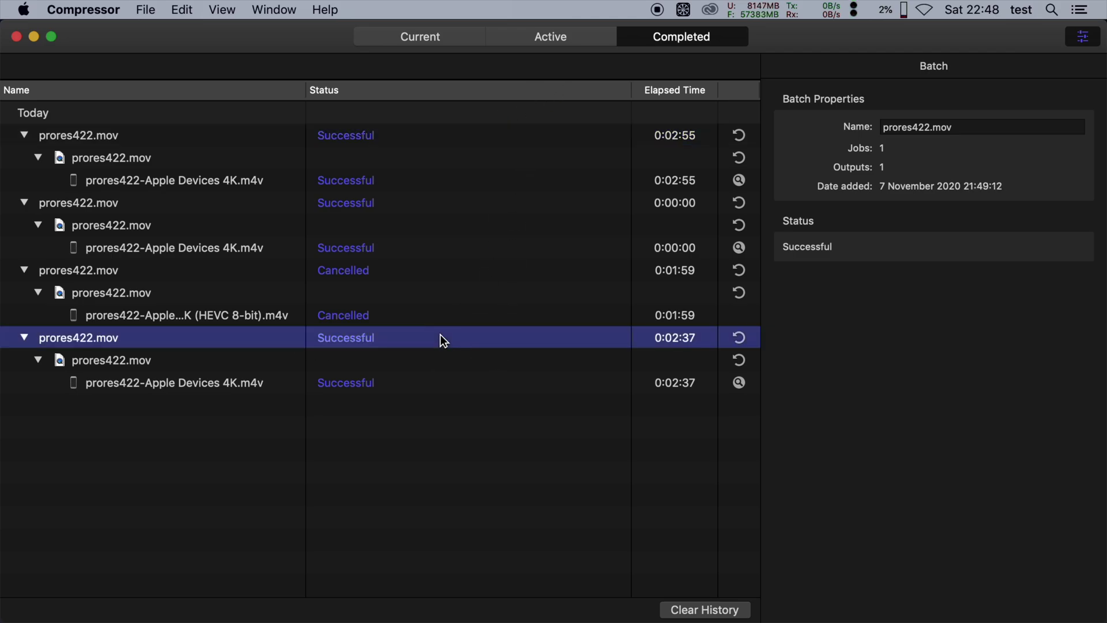
click(432, 136)
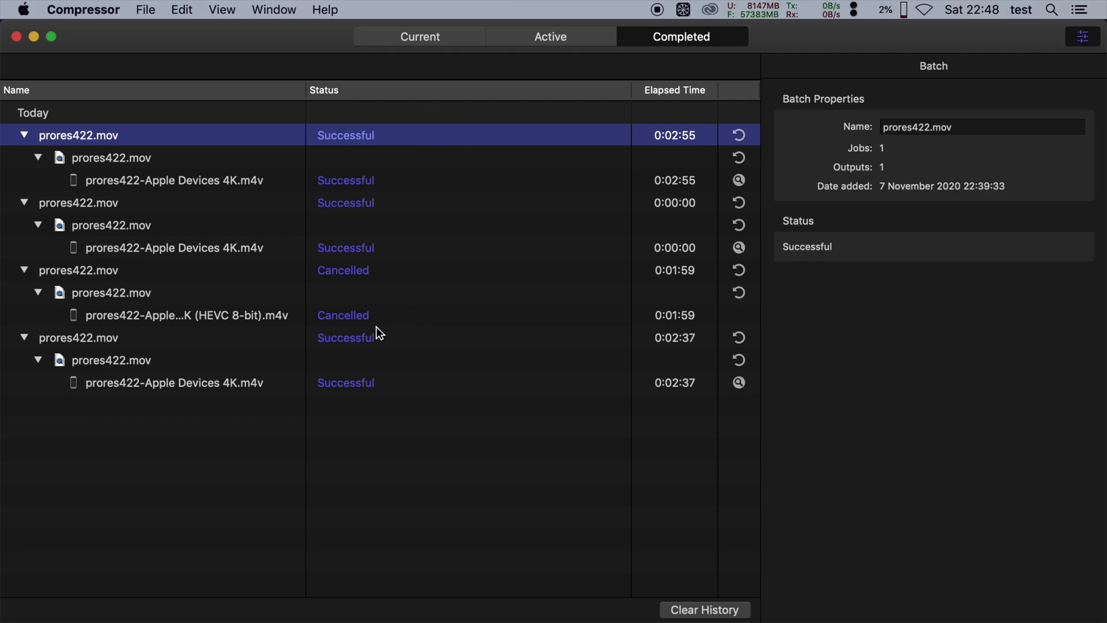
click(349, 335)
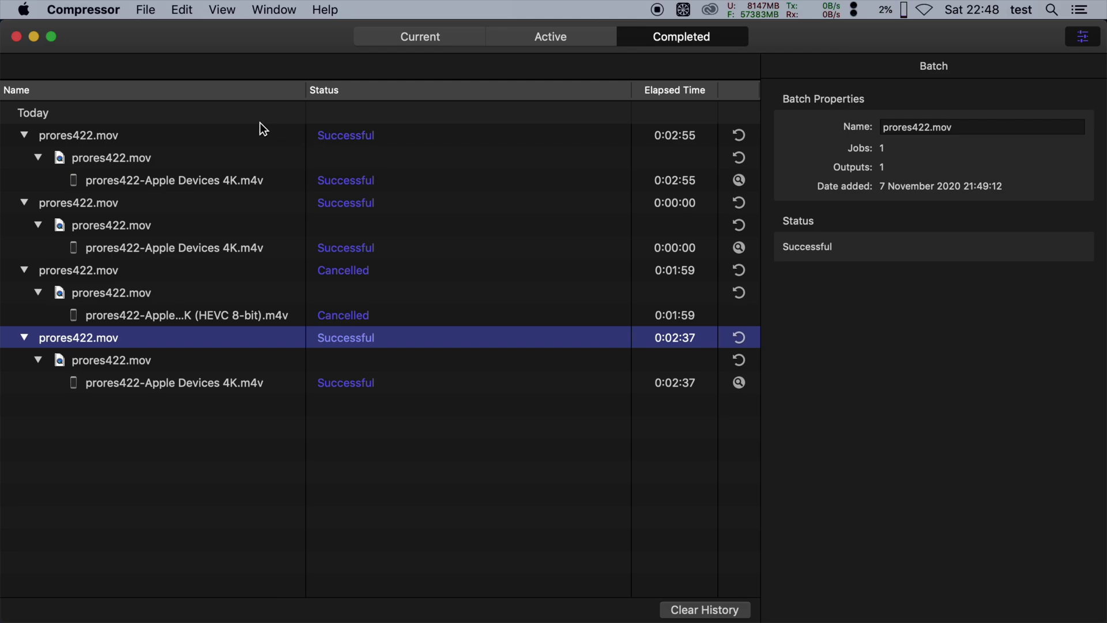
Quit Compressor from the Compressor menu.
click(84, 10)
click(116, 198)
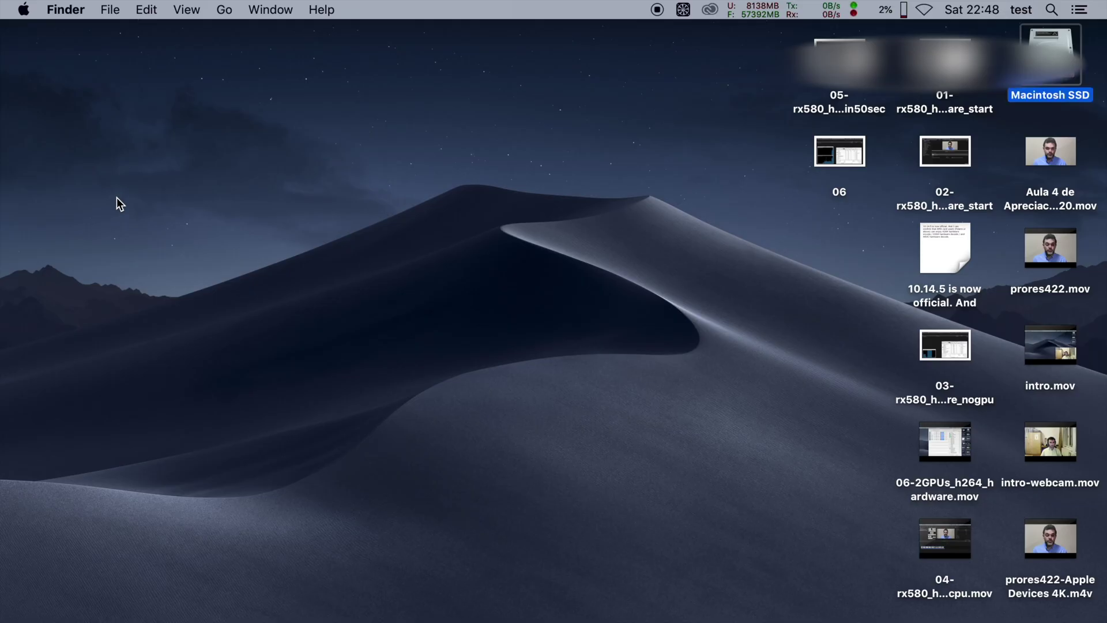
mouse_move(374, 617)
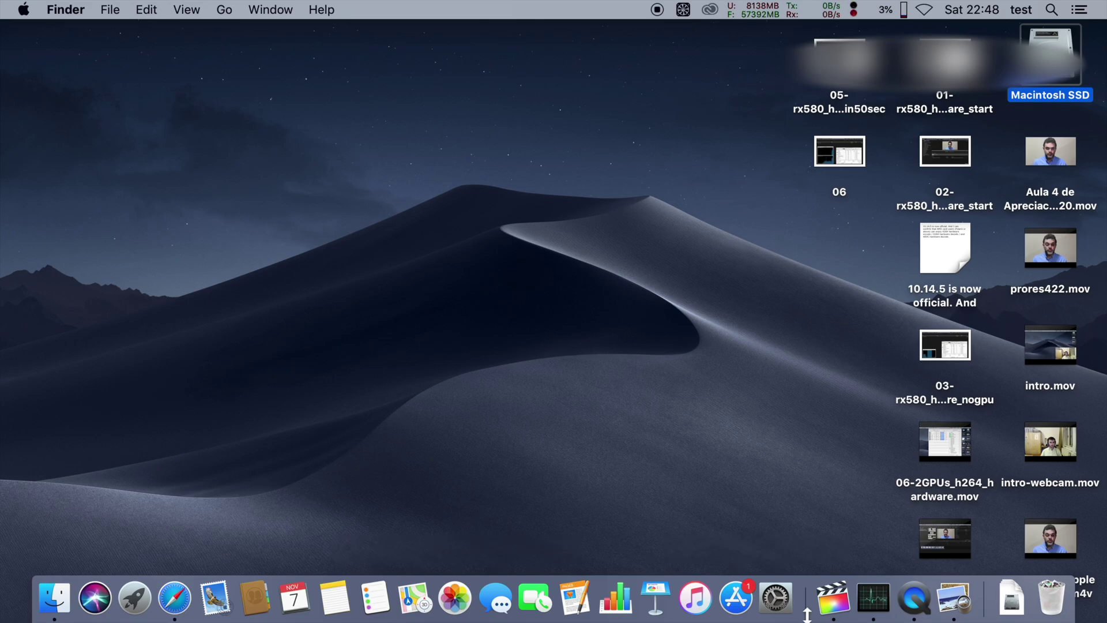
Launch Final Cut Pro and share the project to the AppleDevice4KHEVC8Name destination.
click(852, 612)
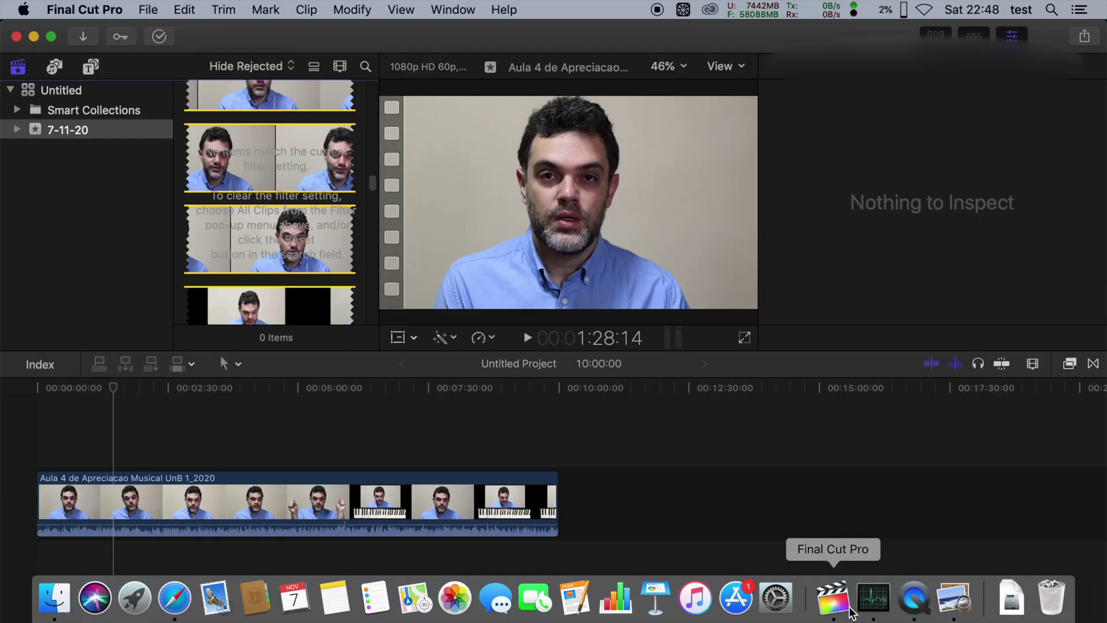
click(148, 9)
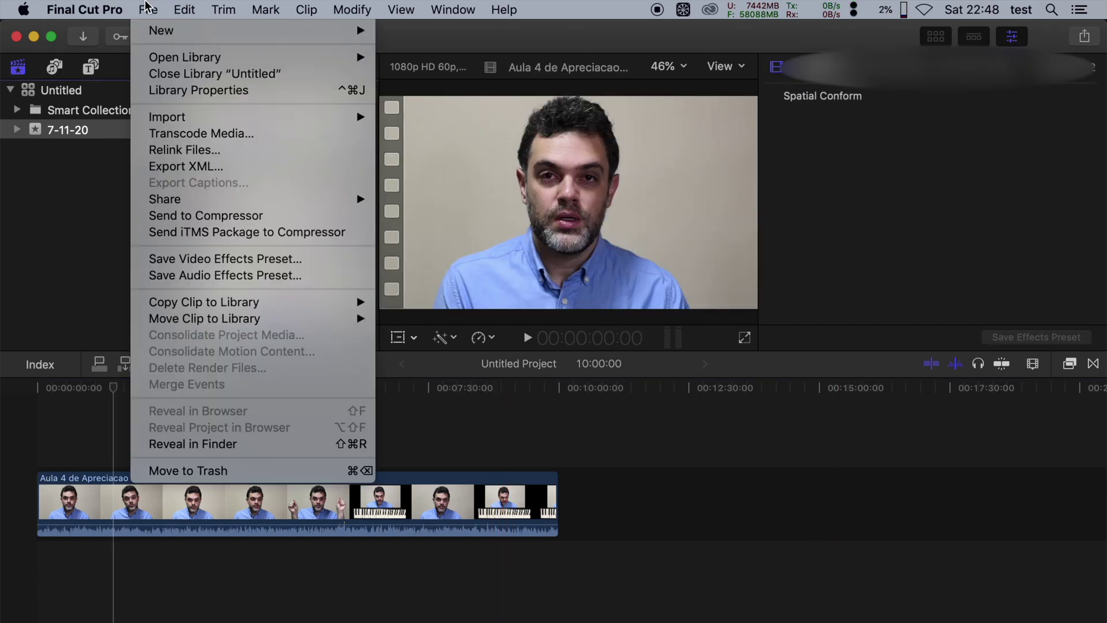
mouse_move(196, 199)
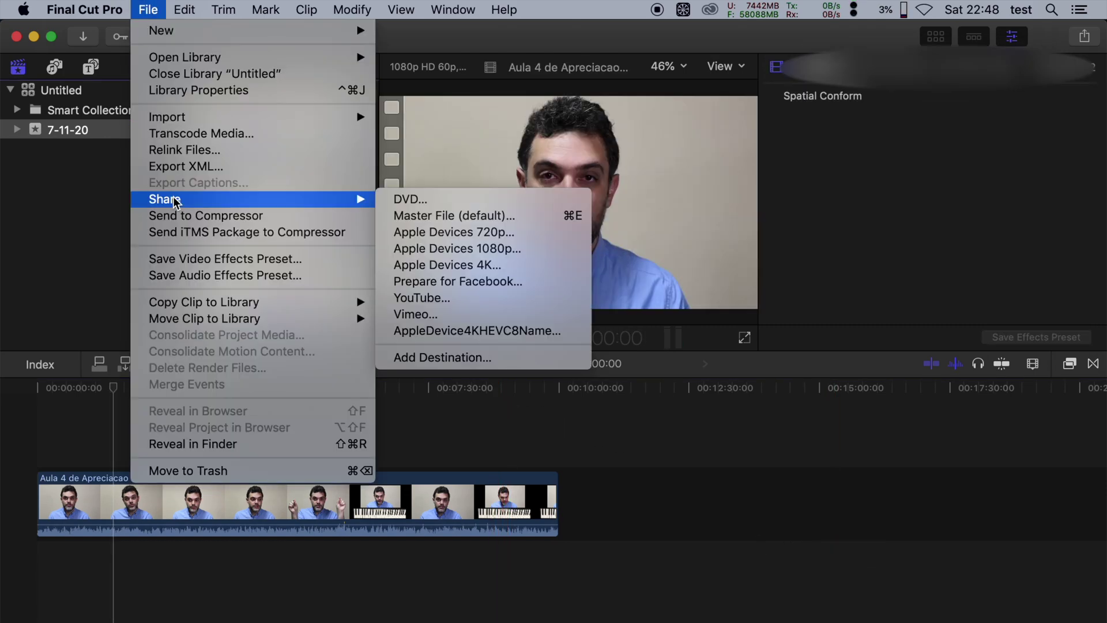
click(469, 330)
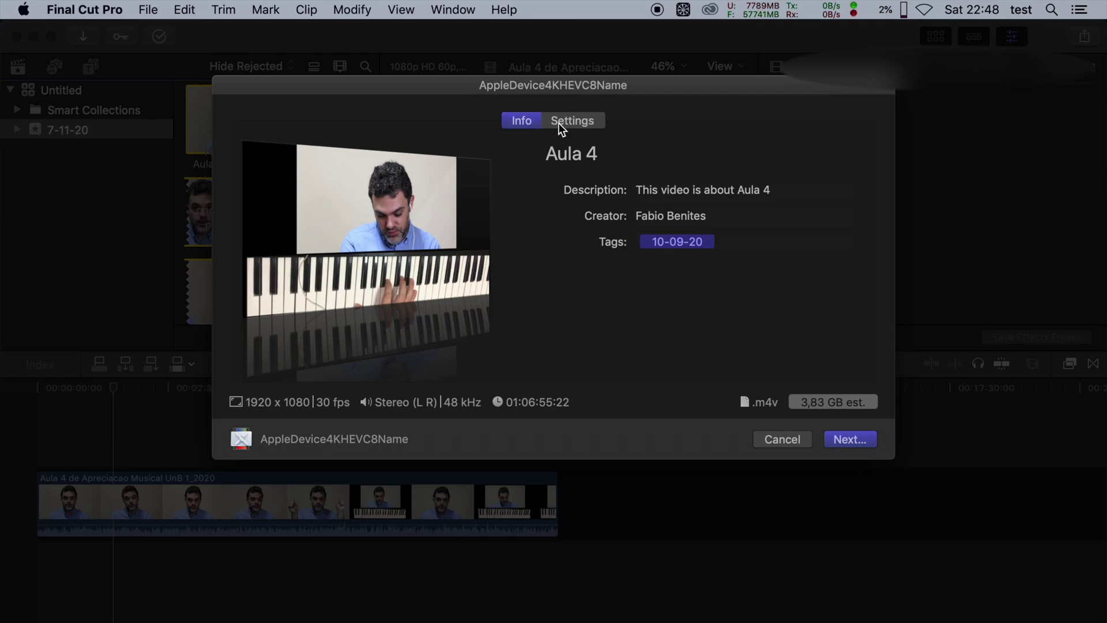
Save the export as h265 on the Desktop and show Background Tasks progress.
click(869, 438)
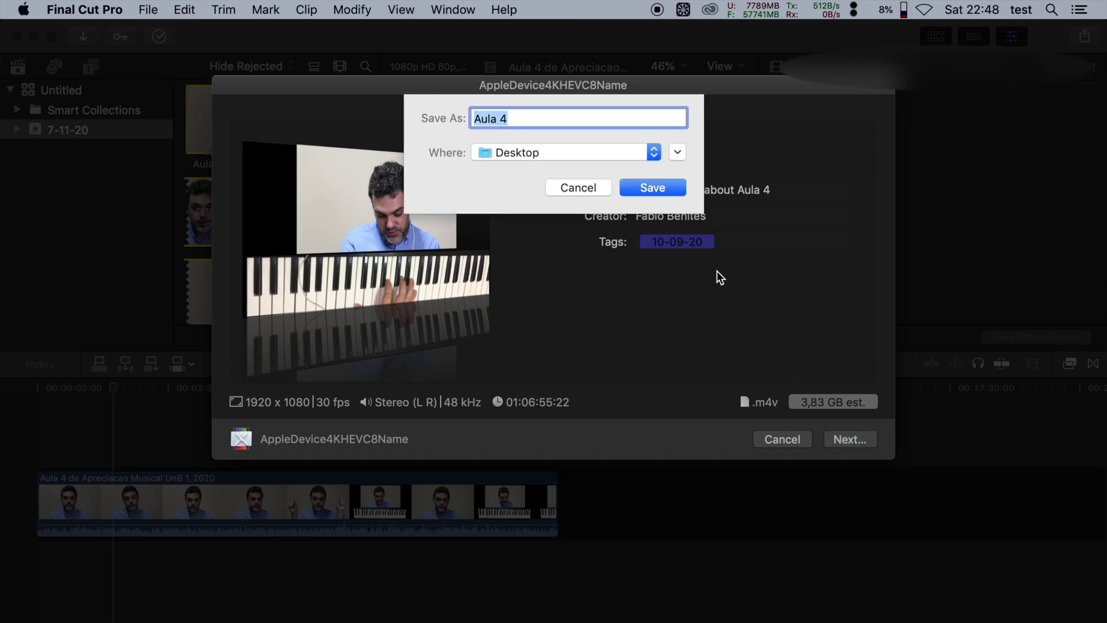
text(h265)
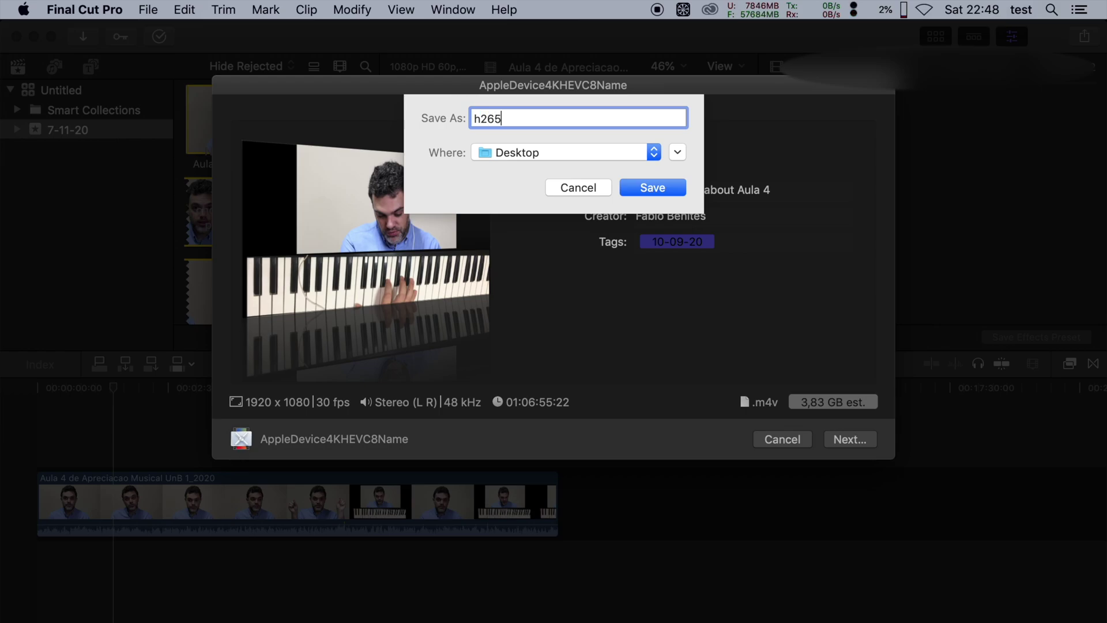
key(Return)
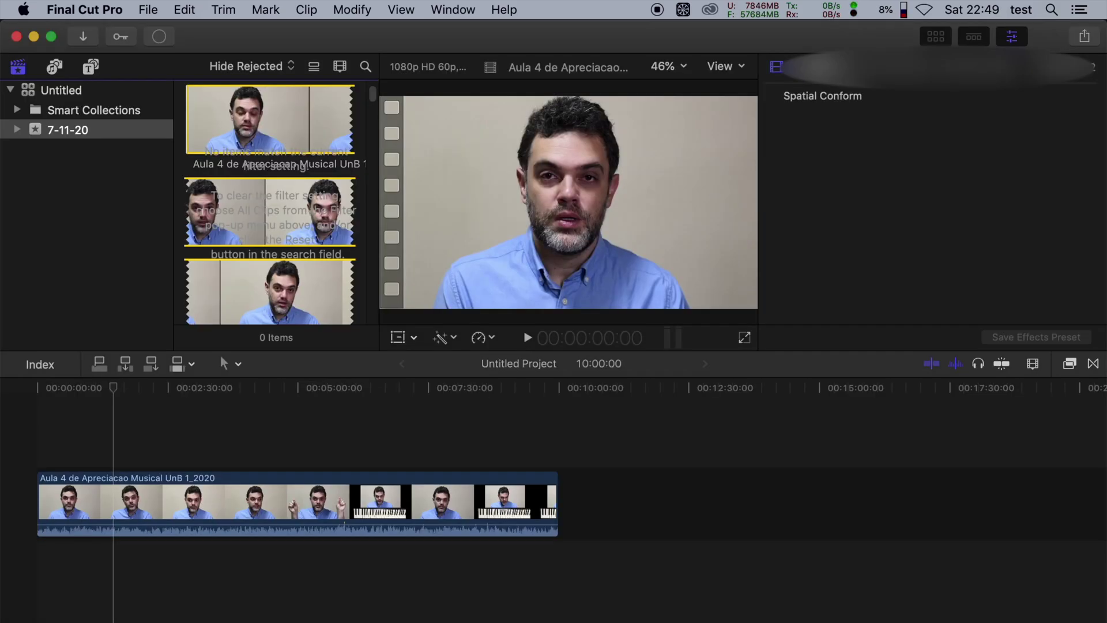
click(160, 36)
Switch to Activity Monitor and bring its full process list forward to watch export load.
key(super+Tab)
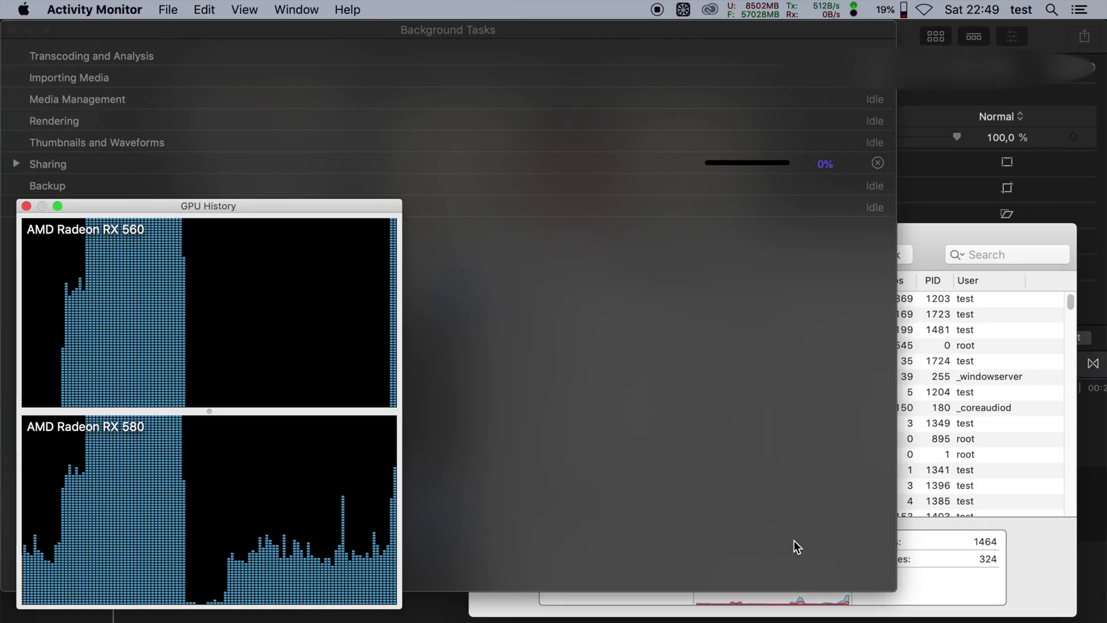
click(1047, 573)
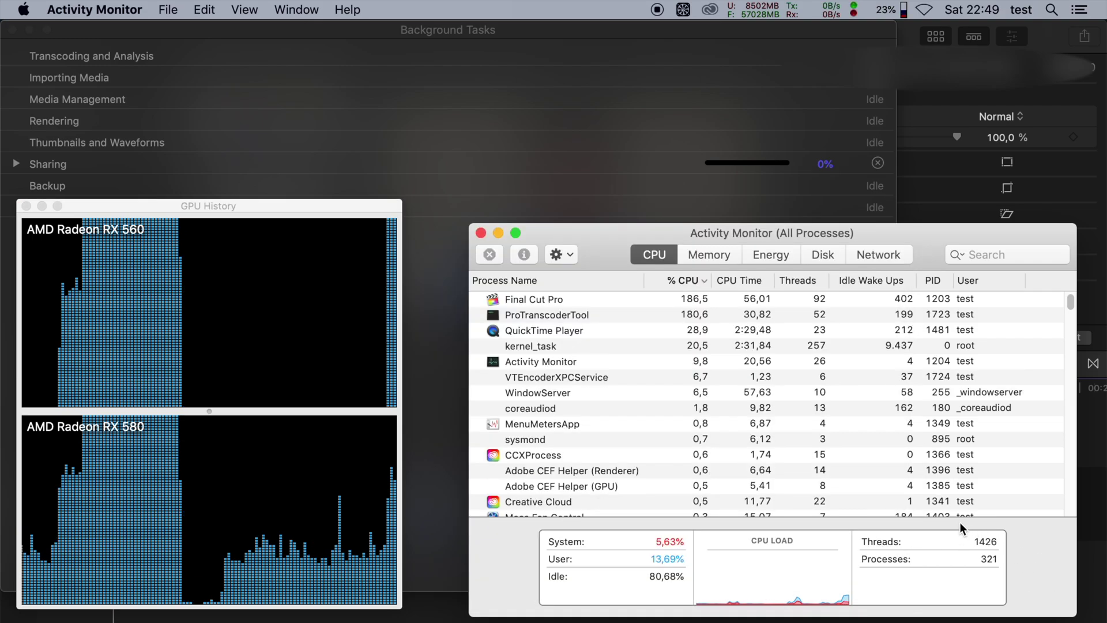